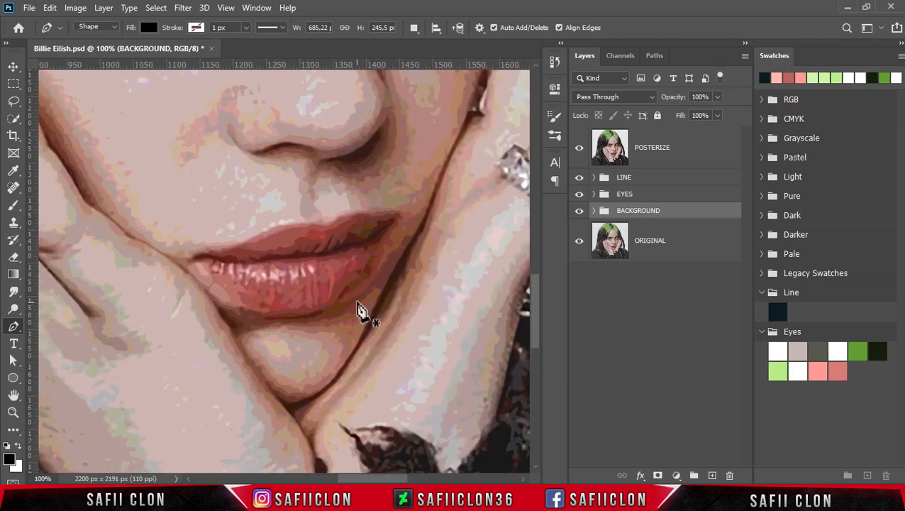
With the POSTERIZE layer hidden, duplicate the ORIGINAL layer and place the copy above the LINE group.
{"action": "left_click", "coordinate": [580, 158]}
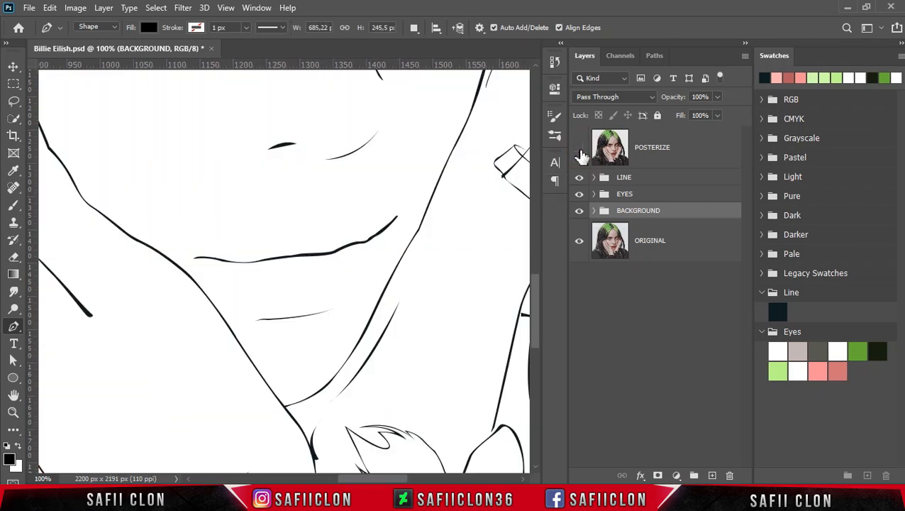
{"action": "left_click", "coordinate": [678, 244]}
{"action": "right_click", "coordinate": [681, 240]}
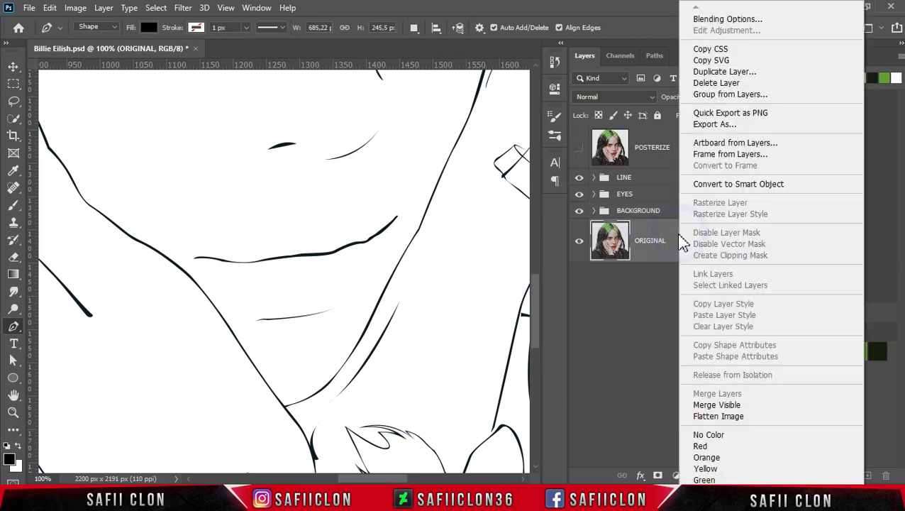
{"action": "left_click", "coordinate": [711, 72]}
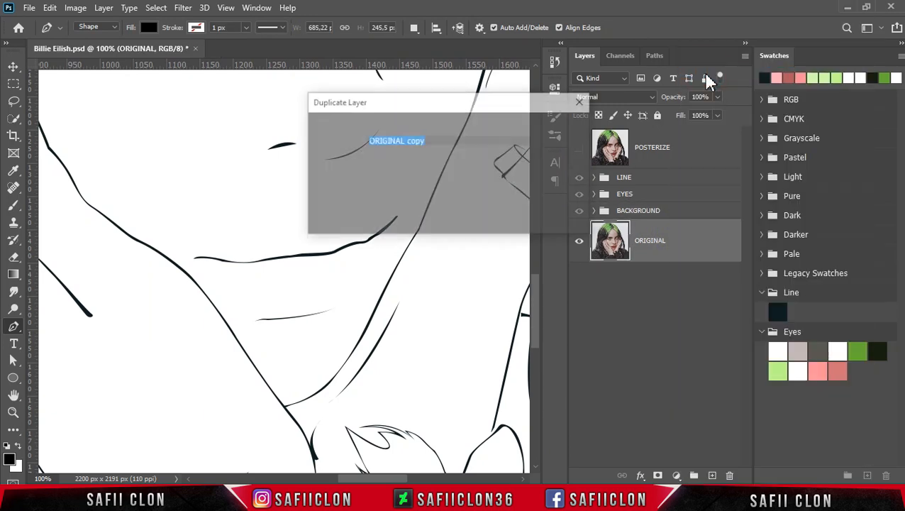
{"action": "left_click", "coordinate": [559, 129]}
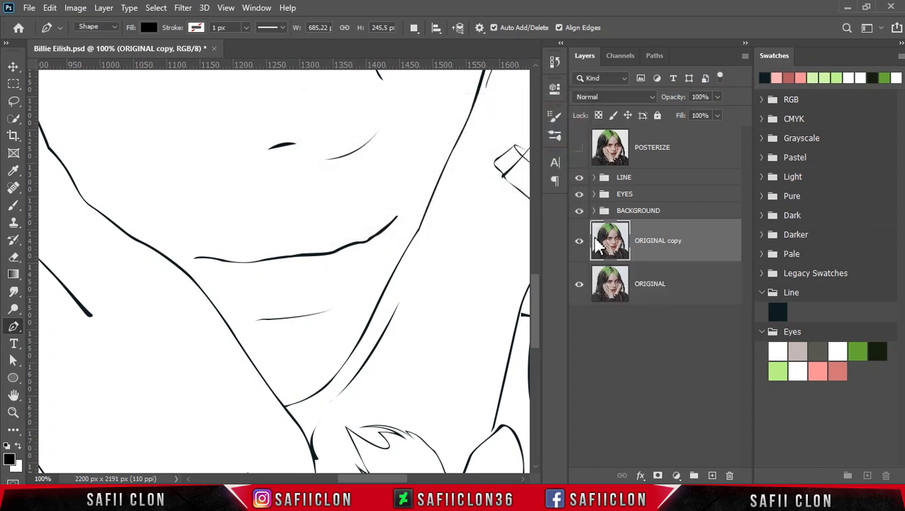
{"action": "left_click_drag", "start_coordinate": [688, 241], "coordinate": [682, 159]}
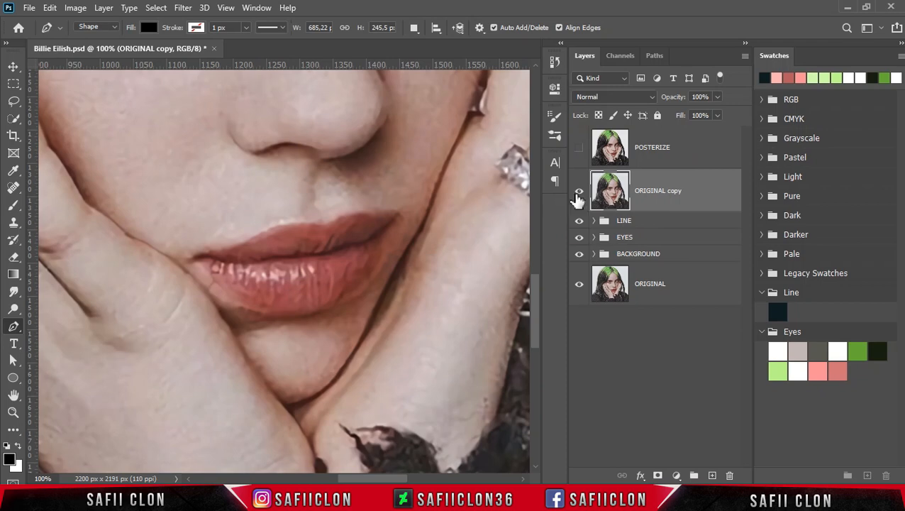
{"action": "left_click", "coordinate": [579, 191]}
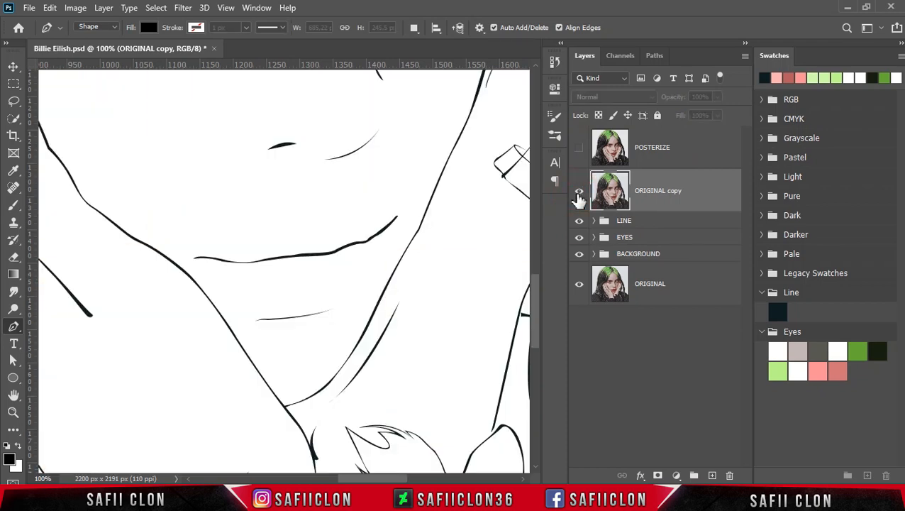
{"action": "left_click", "coordinate": [579, 191]}
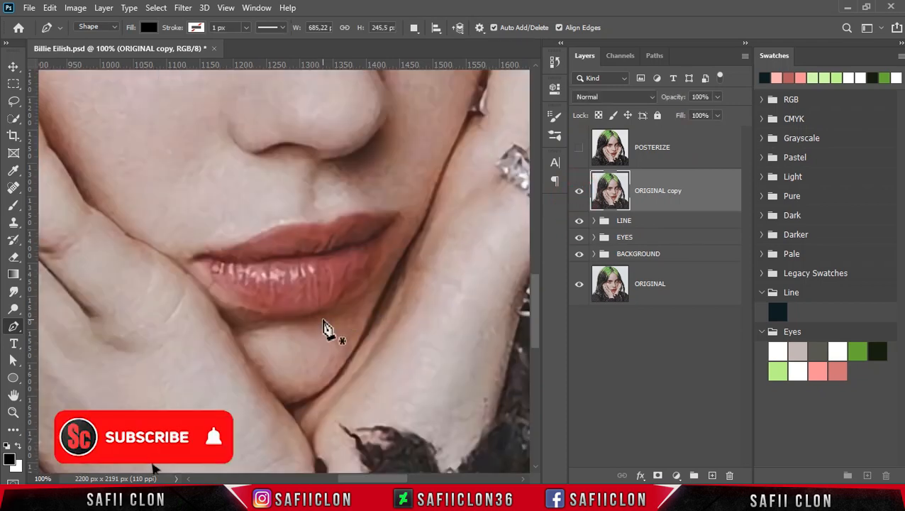
Directly above the BACKGROUND group, trace the lower lip's bottom contour with the Pen tool from the left to the right mouth corner.
{"action": "key", "text": "ctrl+plus"}
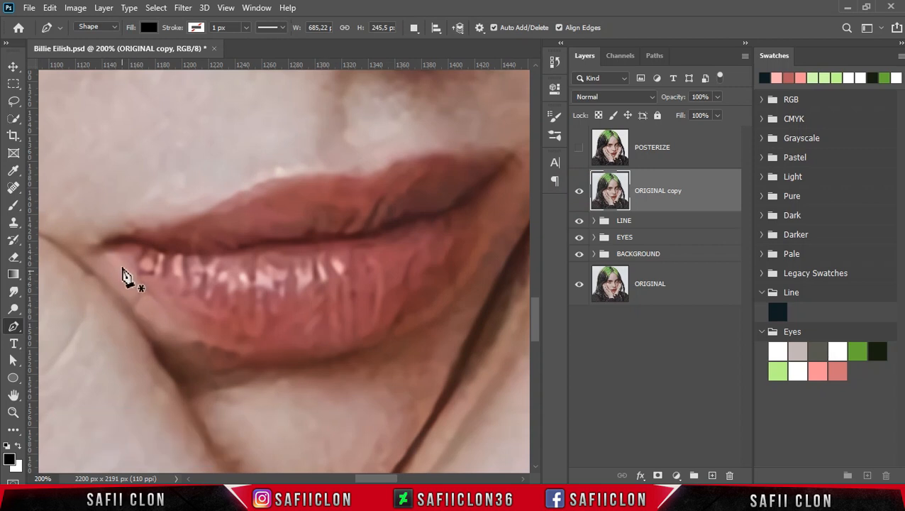
{"action": "left_click", "coordinate": [579, 193]}
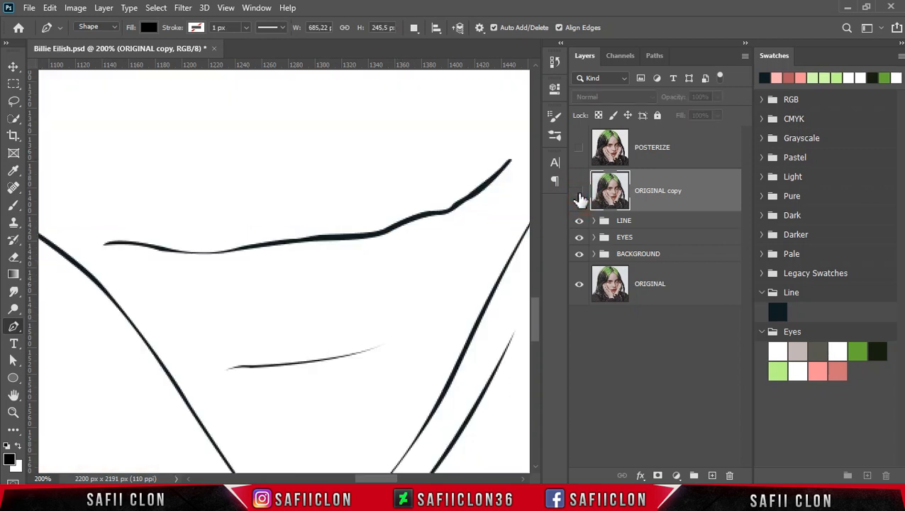
{"action": "left_click", "coordinate": [579, 193]}
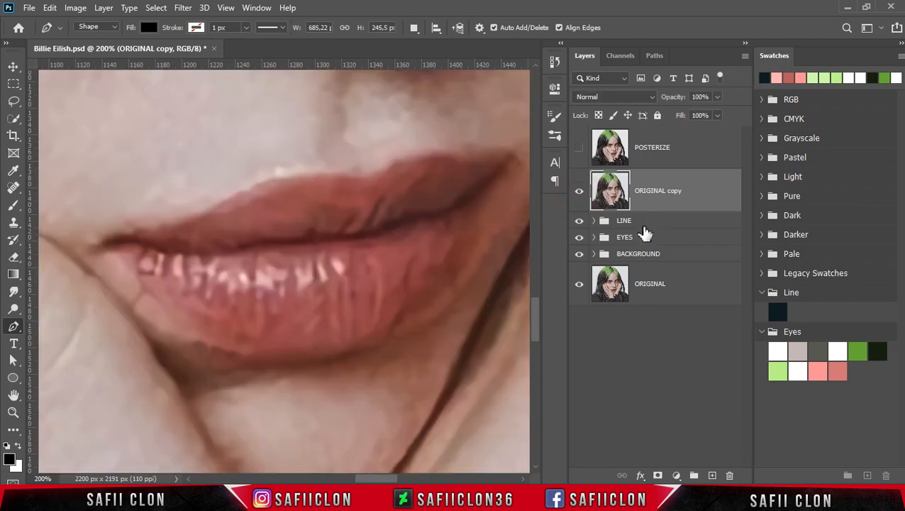
{"action": "left_click", "coordinate": [658, 256]}
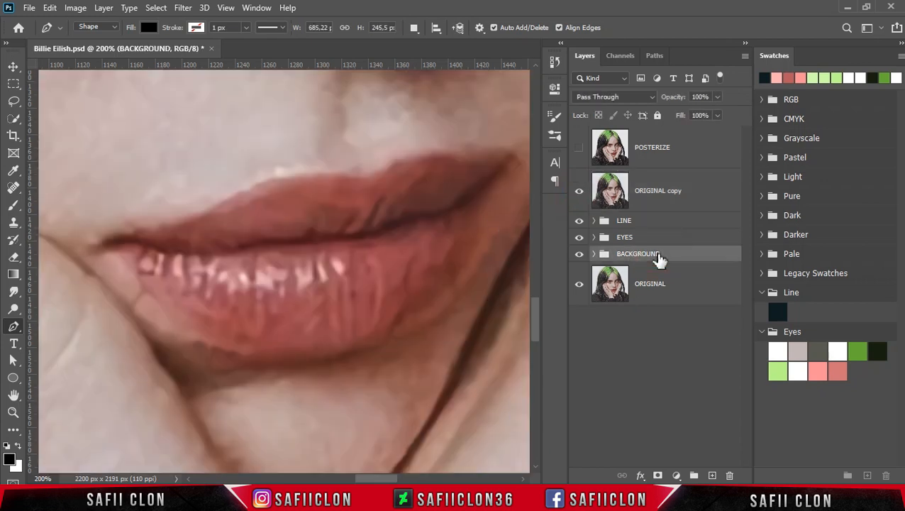
{"action": "left_click", "coordinate": [101, 250]}
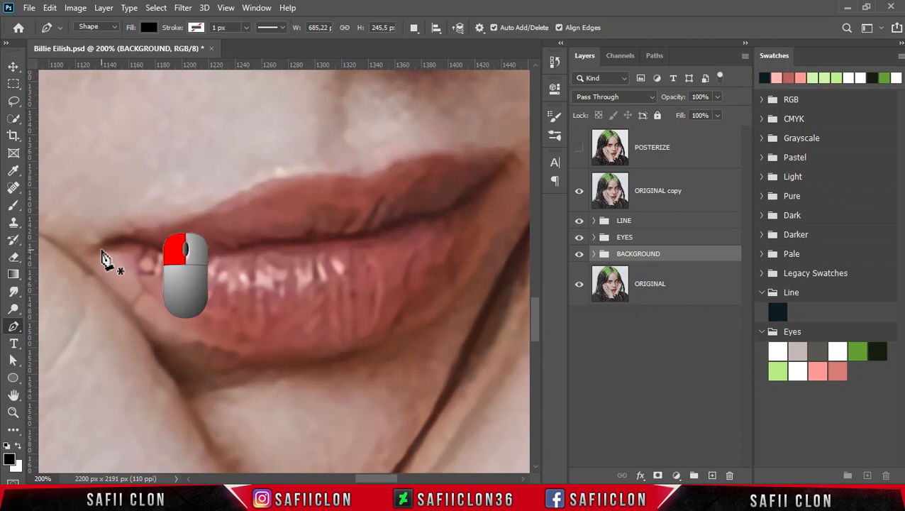
{"action": "left_click_drag", "start_coordinate": [124, 249], "coordinate": [129, 269]}
{"action": "left_click_drag", "start_coordinate": [250, 354], "coordinate": [314, 359]}
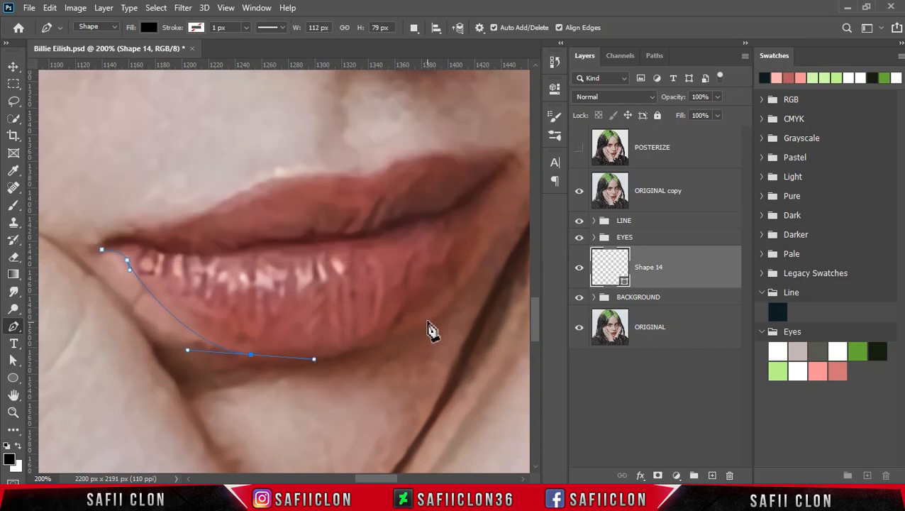
{"action": "left_click_drag", "start_coordinate": [407, 324], "coordinate": [440, 283]}
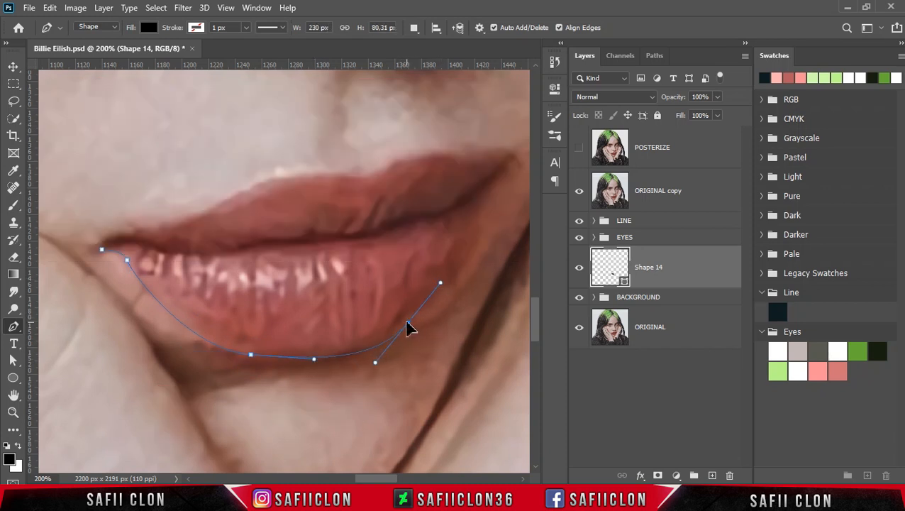
{"action": "left_click_drag", "start_coordinate": [474, 227], "coordinate": [481, 201]}
{"action": "left_click", "coordinate": [579, 191]}
{"action": "left_click_drag", "start_coordinate": [507, 163], "coordinate": [515, 155]}
Continue the lower lip path back along the mouth line with the photo copy hidden, and close the shape at the left corner.
{"action": "left_click", "coordinate": [579, 191]}
{"action": "left_click", "coordinate": [578, 191]}
{"action": "left_click_drag", "start_coordinate": [434, 214], "coordinate": [303, 240]}
{"action": "key", "text": "ctrl+z"}
{"action": "left_click", "coordinate": [461, 204]}
{"action": "left_click", "coordinate": [393, 228], "text": "alt"}
{"action": "left_click_drag", "start_coordinate": [247, 248], "coordinate": [228, 255]}
{"action": "left_click", "coordinate": [247, 248], "text": "alt"}
{"action": "left_click", "coordinate": [165, 249]}
{"action": "left_click_drag", "start_coordinate": [103, 248], "coordinate": [98, 269]}
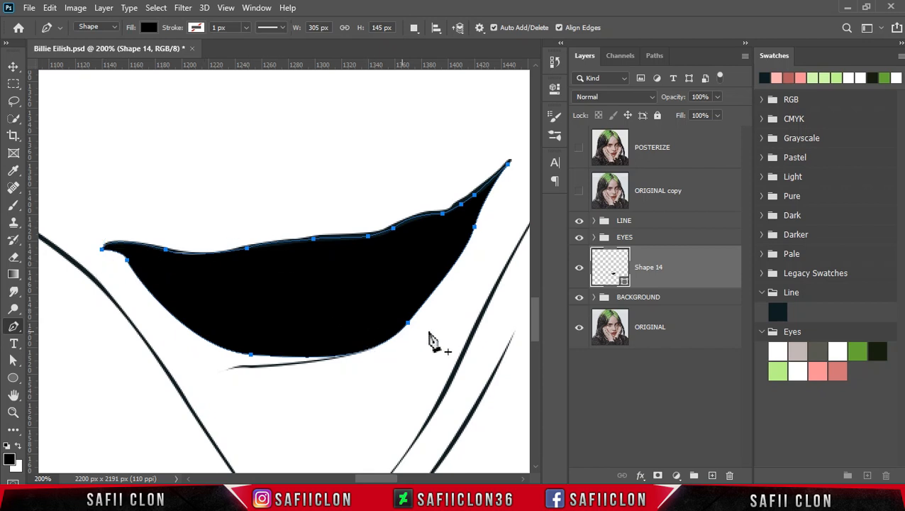
Import the Lip.aco swatches and expand the Lip swatch group.
{"action": "left_click", "coordinate": [901, 56]}
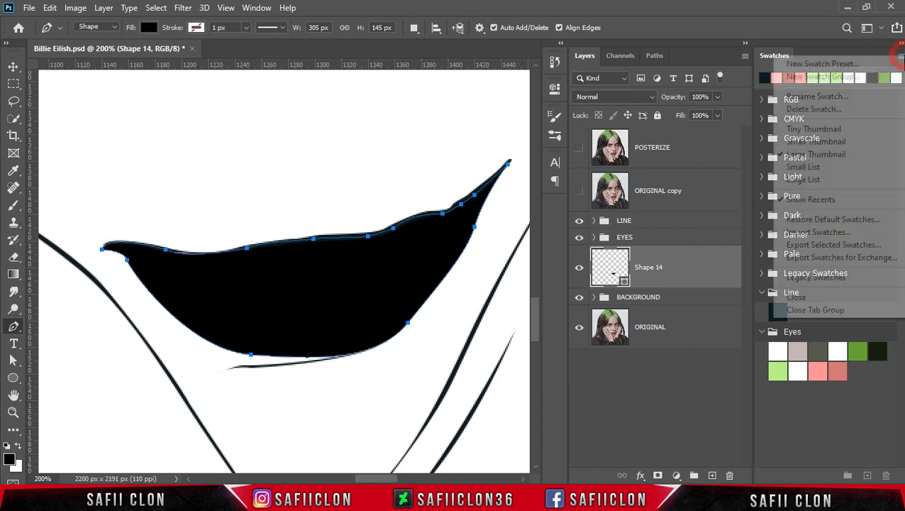
{"action": "left_click", "coordinate": [816, 232]}
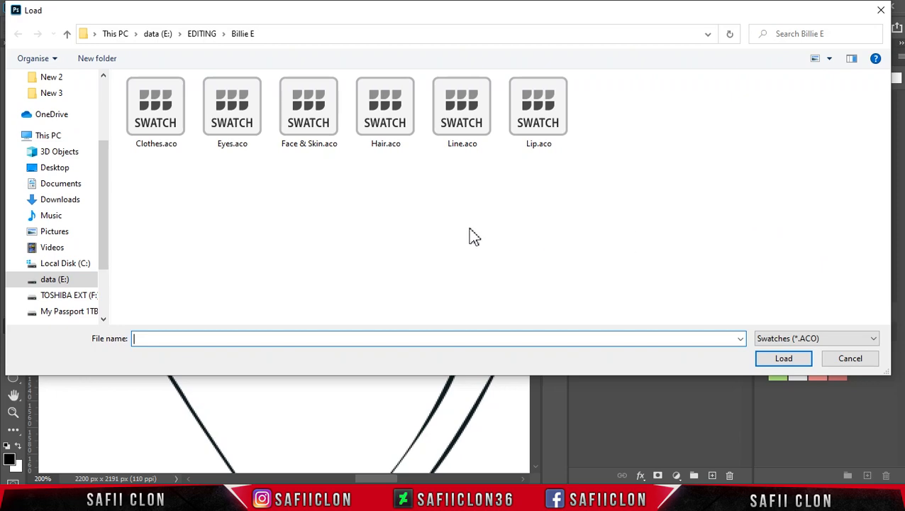
{"action": "left_click", "coordinate": [537, 115]}
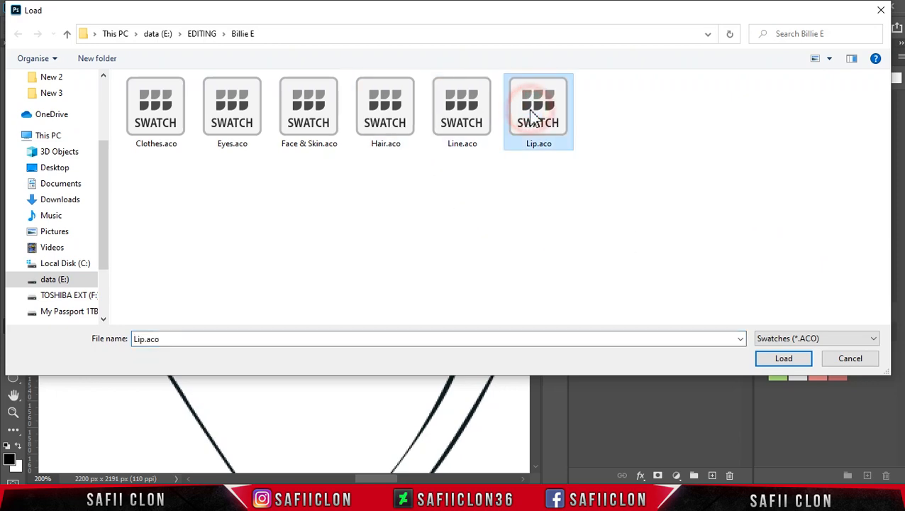
{"action": "left_click", "coordinate": [786, 360]}
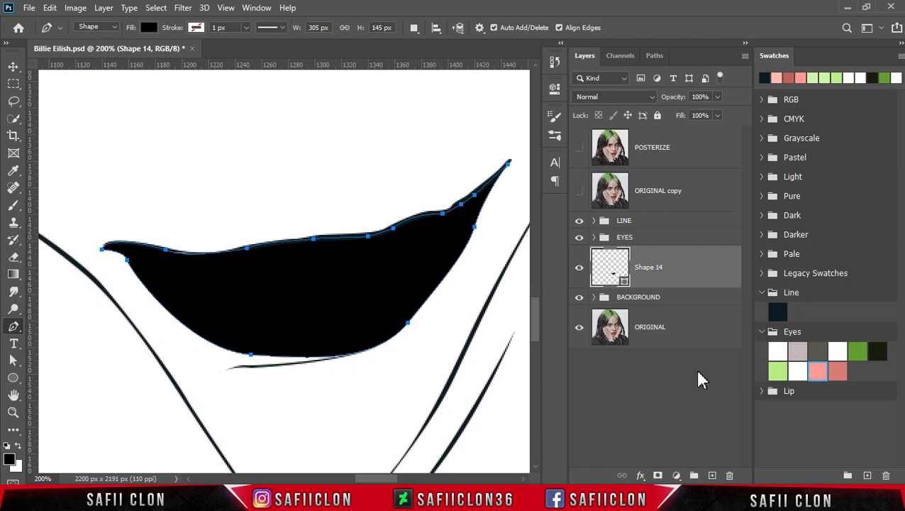
{"action": "left_click", "coordinate": [762, 391]}
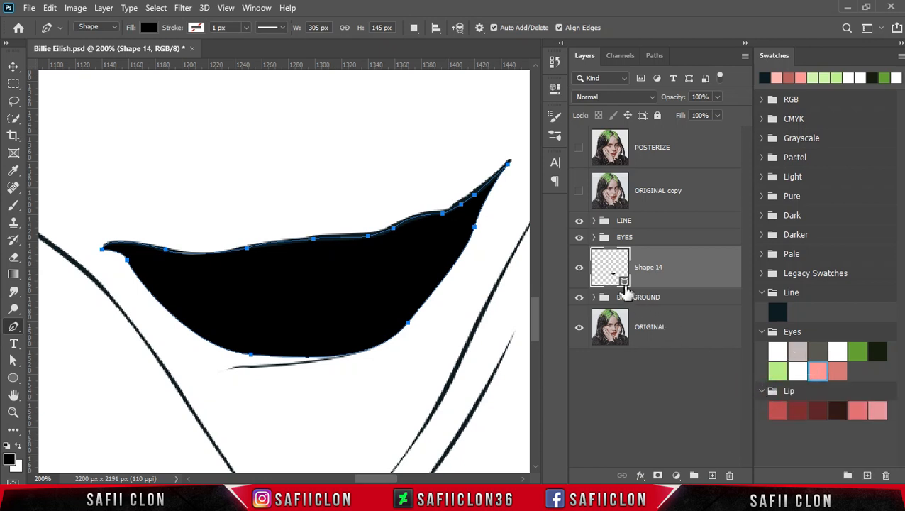
Set the lower lip shape's fill to the first Lip swatch, #b84650.
{"action": "left_click", "coordinate": [624, 282]}
{"action": "double_click", "coordinate": [624, 283]}
{"action": "left_click_drag", "start_coordinate": [576, 60], "coordinate": [631, 62]}
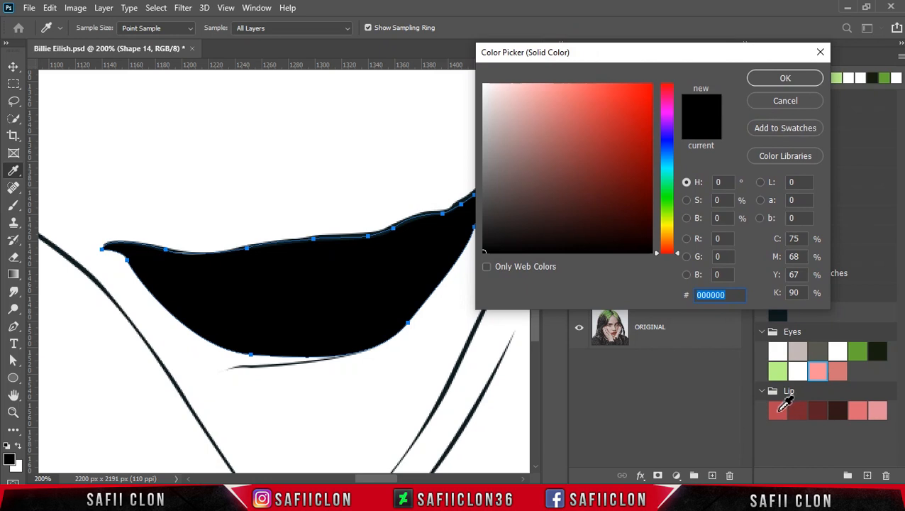
{"action": "left_click", "coordinate": [779, 410]}
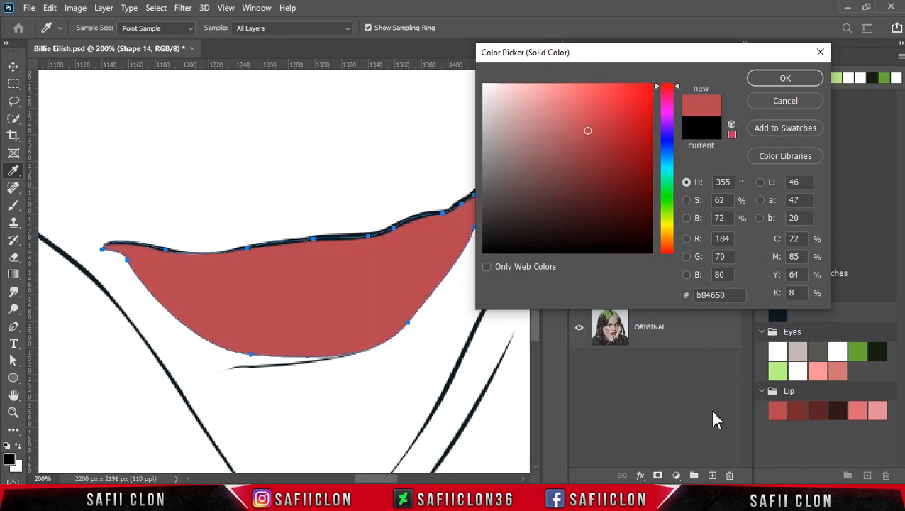
{"action": "left_click", "coordinate": [785, 83]}
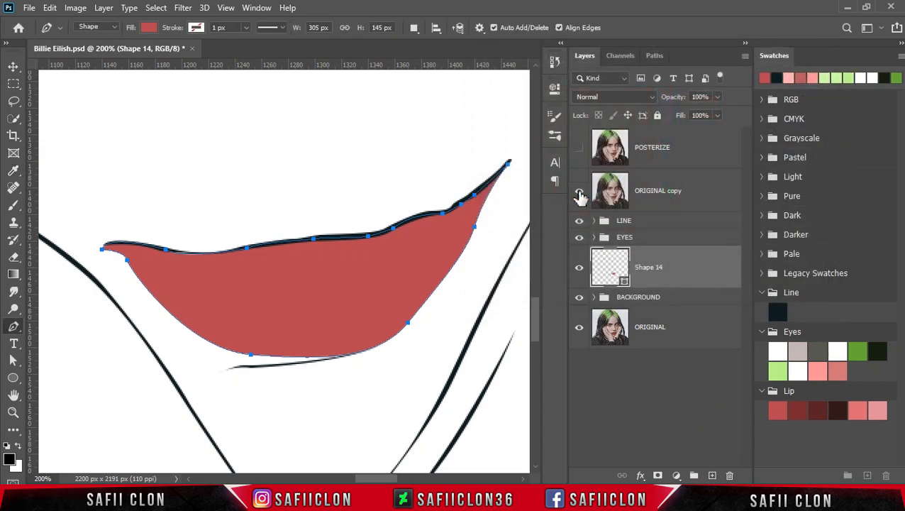
With the photo copy visible, trace the upper lip's top contour as a new shape layer, from the left to the right mouth corner.
{"action": "left_click", "coordinate": [579, 193]}
{"action": "left_click", "coordinate": [414, 30]}
{"action": "left_click", "coordinate": [431, 49]}
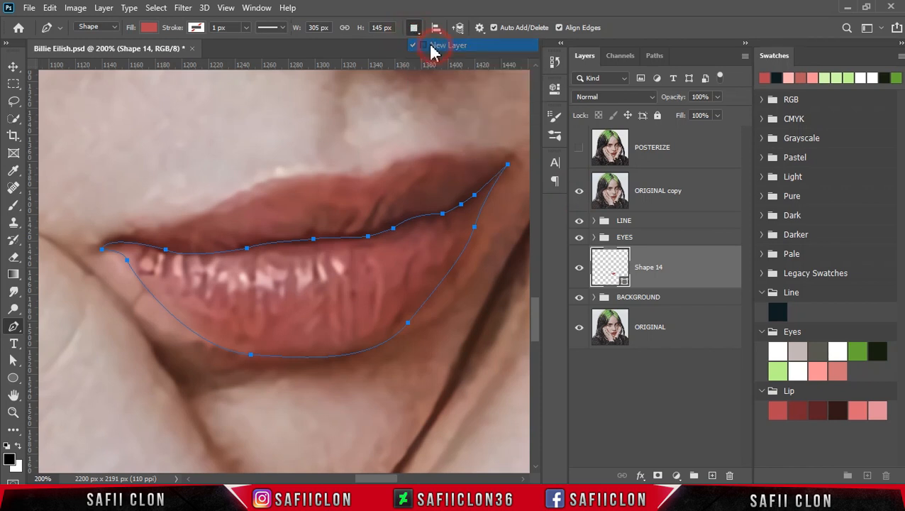
{"action": "left_click", "coordinate": [98, 249]}
{"action": "left_click_drag", "start_coordinate": [130, 230], "coordinate": [148, 229]}
{"action": "left_click_drag", "start_coordinate": [218, 201], "coordinate": [244, 181]}
{"action": "left_click_drag", "start_coordinate": [359, 174], "coordinate": [399, 195]}
{"action": "scroll", "coordinate": [383, 469], "scroll_direction": "right", "scroll_amount": 3}
{"action": "left_click", "coordinate": [274, 176], "text": "alt"}
{"action": "left_click_drag", "start_coordinate": [299, 164], "coordinate": [318, 151]}
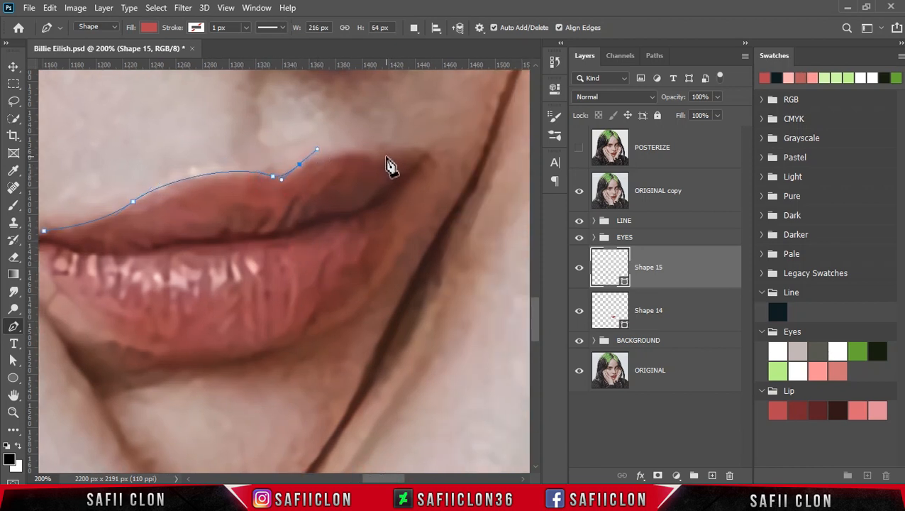
{"action": "left_click_drag", "start_coordinate": [368, 155], "coordinate": [438, 144]}
{"action": "left_click", "coordinate": [426, 153], "text": "alt"}
Hide the ORIGINAL copy layer and close the upper lip shape along the mouth line back to the left corner.
{"action": "left_click", "coordinate": [579, 190]}
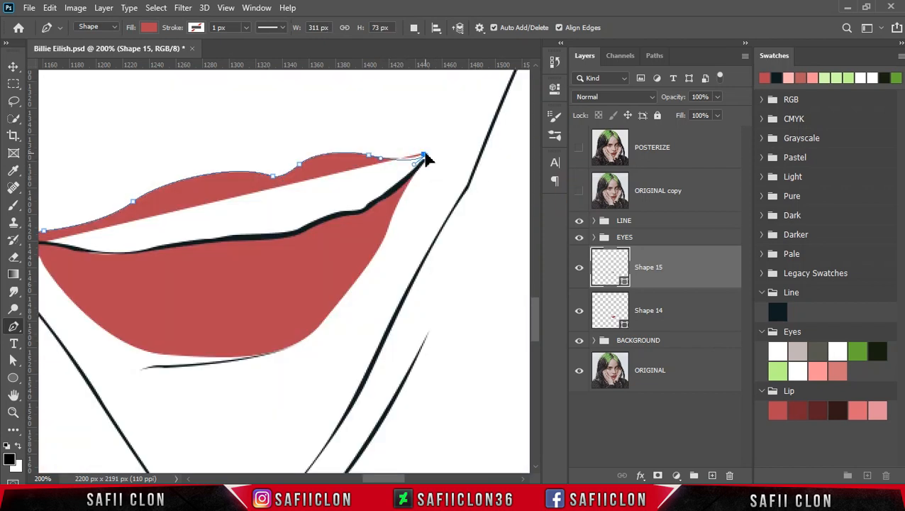
{"action": "left_click_drag", "start_coordinate": [365, 207], "coordinate": [355, 212]}
{"action": "left_click_drag", "start_coordinate": [308, 228], "coordinate": [179, 244]}
{"action": "left_click", "coordinate": [310, 229], "text": "alt"}
{"action": "left_click_drag", "start_coordinate": [83, 251], "coordinate": [59, 240]}
{"action": "left_click", "coordinate": [83, 251], "text": "alt"}
{"action": "left_click_drag", "start_coordinate": [374, 479], "coordinate": [365, 481]}
{"action": "left_click_drag", "start_coordinate": [105, 249], "coordinate": [90, 268]}
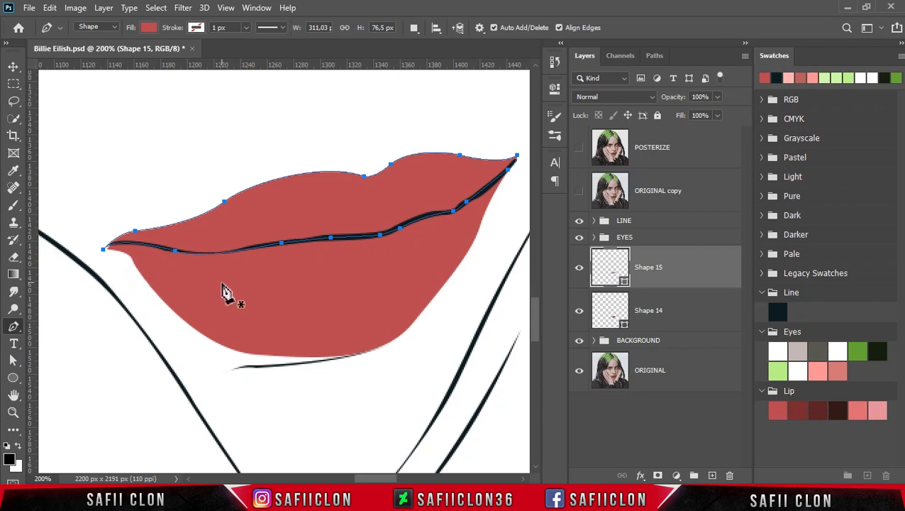
Rename the upper lip shape layer UP and the lower lip shape layer DOWN.
{"action": "double_click", "coordinate": [649, 269]}
{"action": "type", "text": "UP"}
{"action": "key", "text": "Return"}
{"action": "left_click", "coordinate": [638, 325]}
{"action": "double_click", "coordinate": [649, 311]}
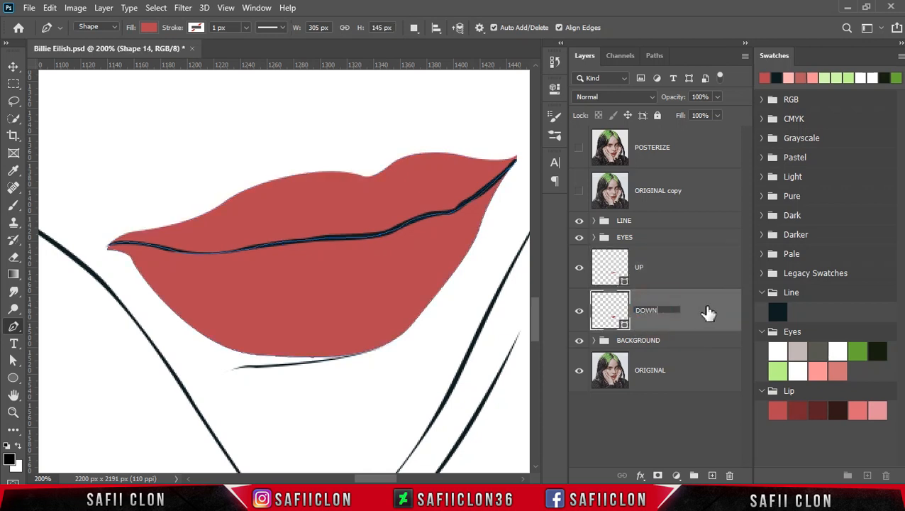
{"action": "type", "text": "DOWN"}
{"action": "key", "text": "Return"}
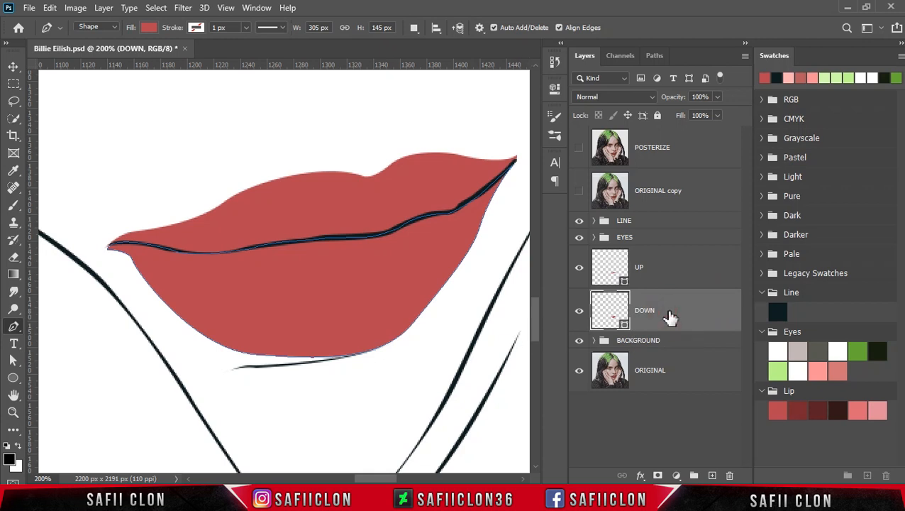
Show the POSTERIZE layer and trace the bottom and right edges of the lower lip's lighter area on a new shape layer.
{"action": "left_click", "coordinate": [578, 147]}
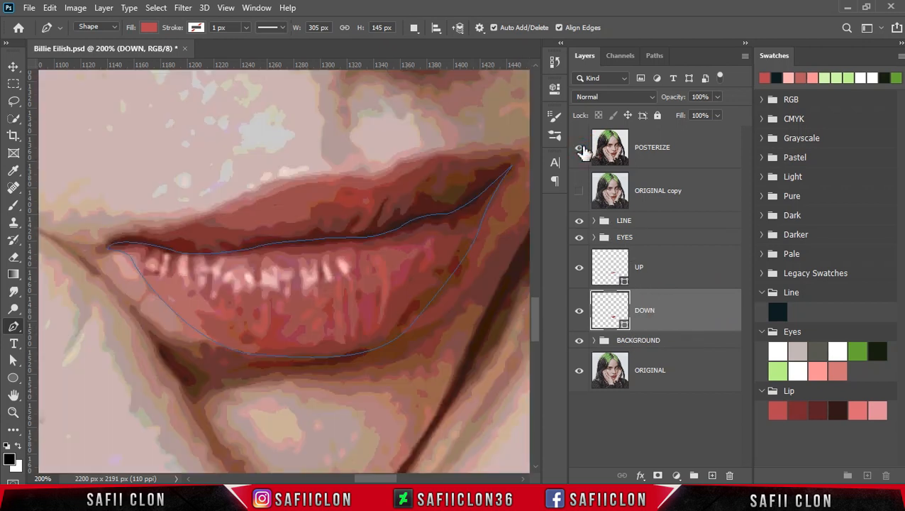
{"action": "left_click", "coordinate": [413, 30]}
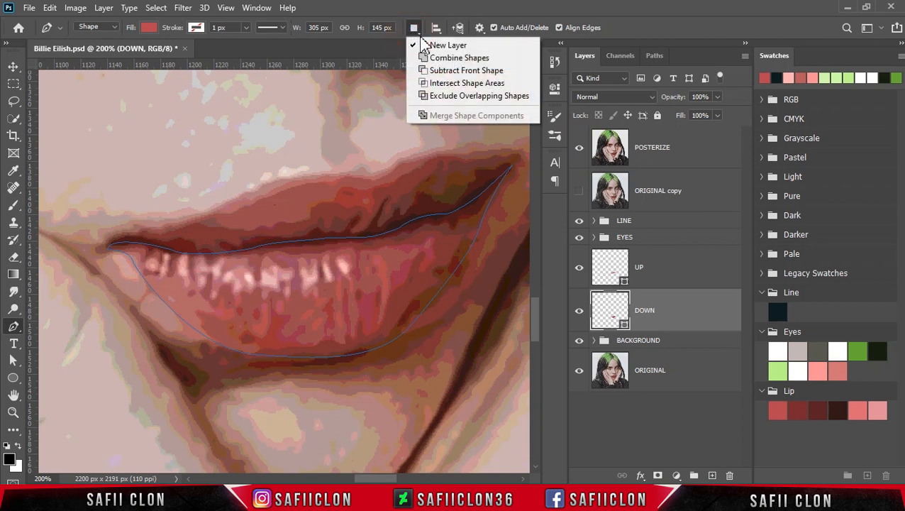
{"action": "left_click", "coordinate": [434, 45]}
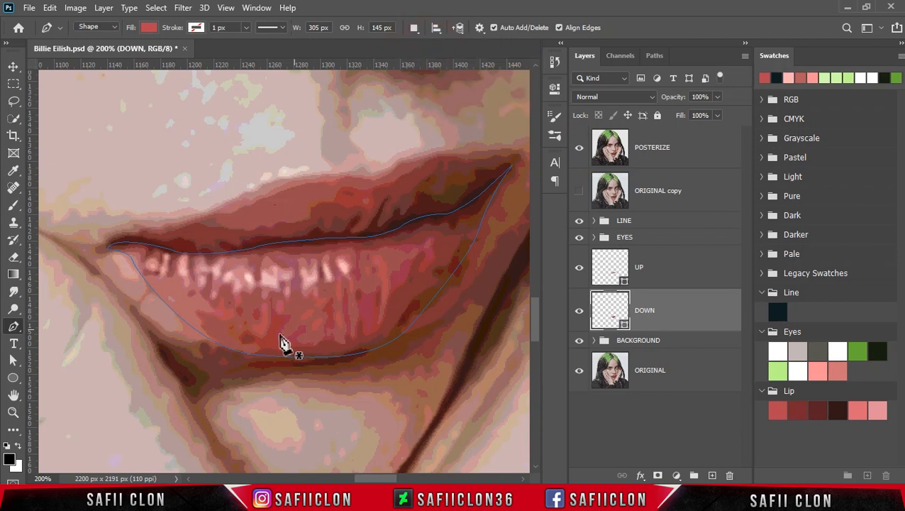
{"action": "left_click", "coordinate": [202, 339]}
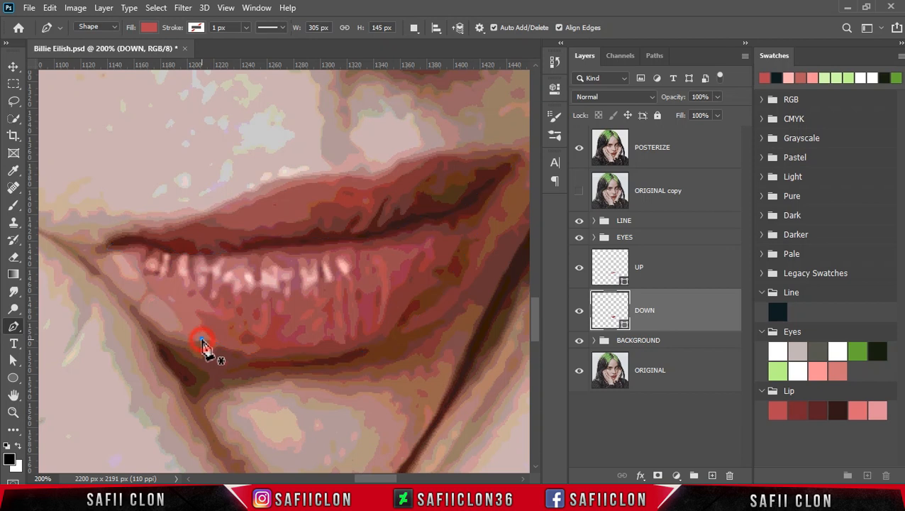
{"action": "left_click_drag", "start_coordinate": [234, 344], "coordinate": [257, 344]}
{"action": "left_click_drag", "start_coordinate": [376, 308], "coordinate": [398, 278]}
{"action": "left_click_drag", "start_coordinate": [418, 256], "coordinate": [379, 251]}
Trace the jagged top edge of the lower lip's lighter area from the middle to the left end, following the small highlights.
{"action": "left_click_drag", "start_coordinate": [284, 254], "coordinate": [192, 269]}
{"action": "left_click", "coordinate": [217, 258]}
{"action": "left_click", "coordinate": [205, 264]}
{"action": "left_click", "coordinate": [194, 279]}
{"action": "left_click", "coordinate": [187, 274]}
{"action": "left_click", "coordinate": [184, 254]}
{"action": "left_click", "coordinate": [171, 281]}
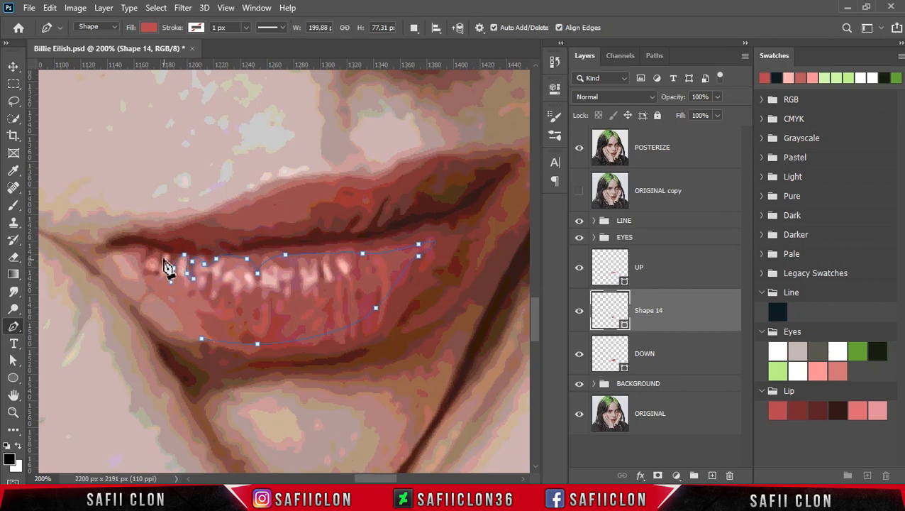
{"action": "left_click", "coordinate": [153, 274]}
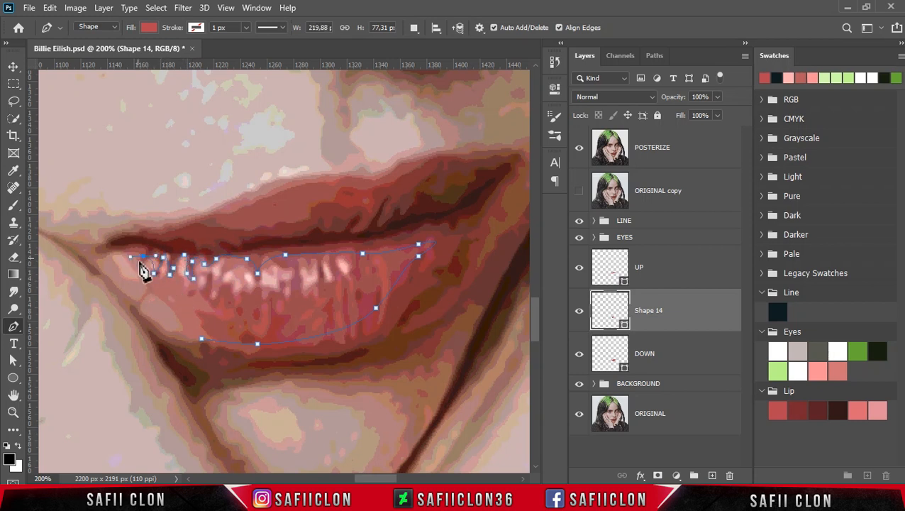
Hide the POSTERIZE layer and close the shape with a loose path running around the outside of both lips.
{"action": "left_click", "coordinate": [579, 147]}
{"action": "left_click_drag", "start_coordinate": [163, 298], "coordinate": [181, 314]}
{"action": "left_click_drag", "start_coordinate": [133, 285], "coordinate": [118, 276]}
{"action": "left_click_drag", "start_coordinate": [92, 218], "coordinate": [133, 174]}
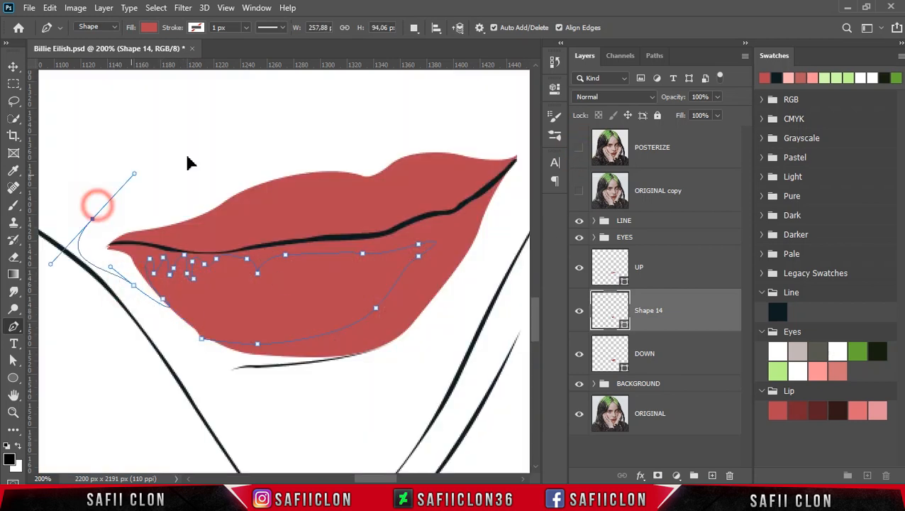
{"action": "left_click_drag", "start_coordinate": [308, 115], "coordinate": [344, 108]}
{"action": "left_click_drag", "start_coordinate": [478, 98], "coordinate": [508, 113]}
{"action": "left_click_drag", "start_coordinate": [523, 169], "coordinate": [517, 196]}
{"action": "left_click_drag", "start_coordinate": [474, 276], "coordinate": [432, 317]}
{"action": "left_click_drag", "start_coordinate": [404, 368], "coordinate": [307, 391]}
{"action": "left_click_drag", "start_coordinate": [281, 388], "coordinate": [201, 346]}
{"action": "left_click", "coordinate": [202, 338]}
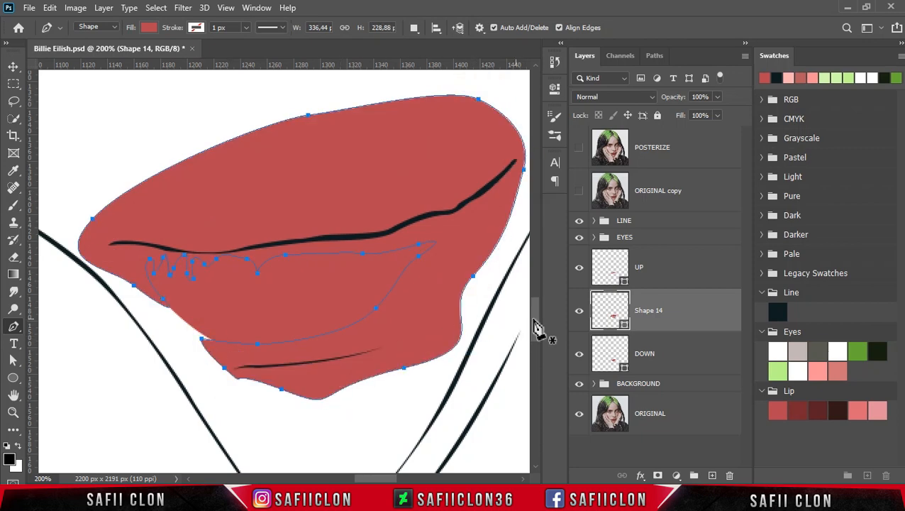
Recolor the new shape with the dark red Lip swatch 79282f and clip it to the DOWN layer.
{"action": "double_click", "coordinate": [622, 326]}
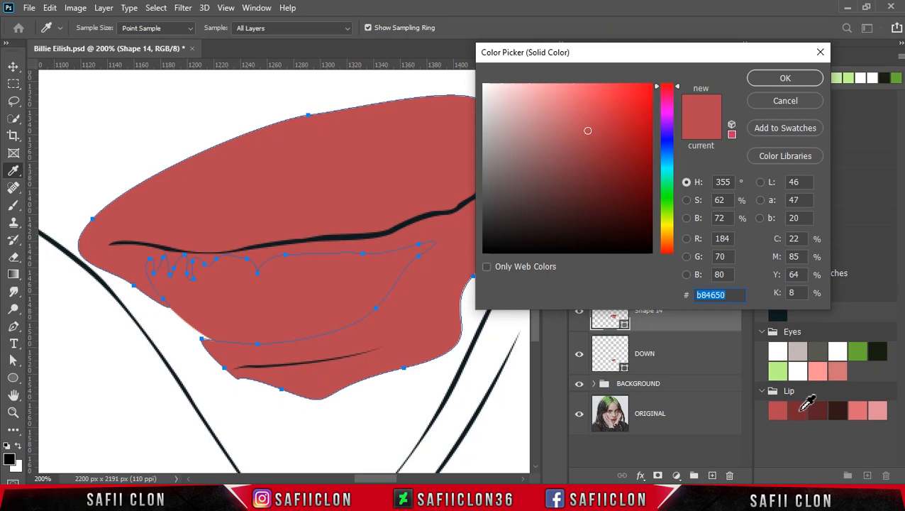
{"action": "left_click", "coordinate": [799, 410]}
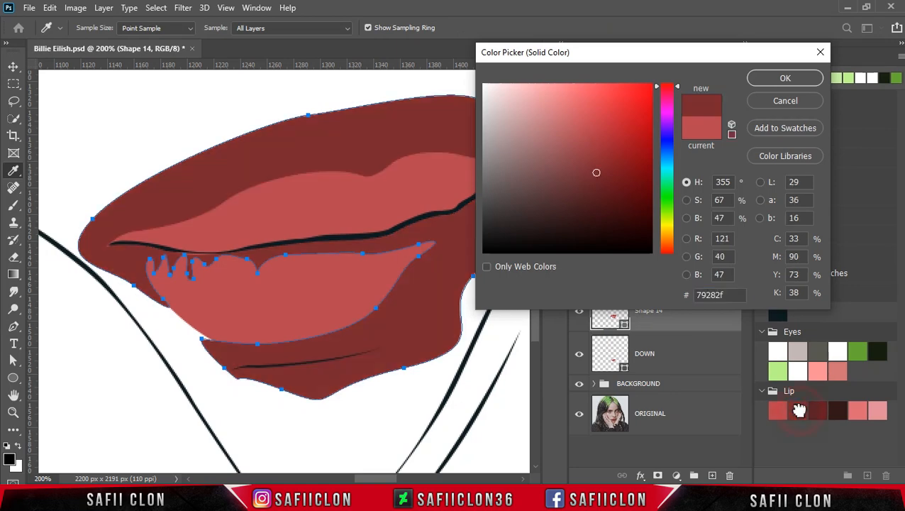
{"action": "left_click", "coordinate": [775, 82]}
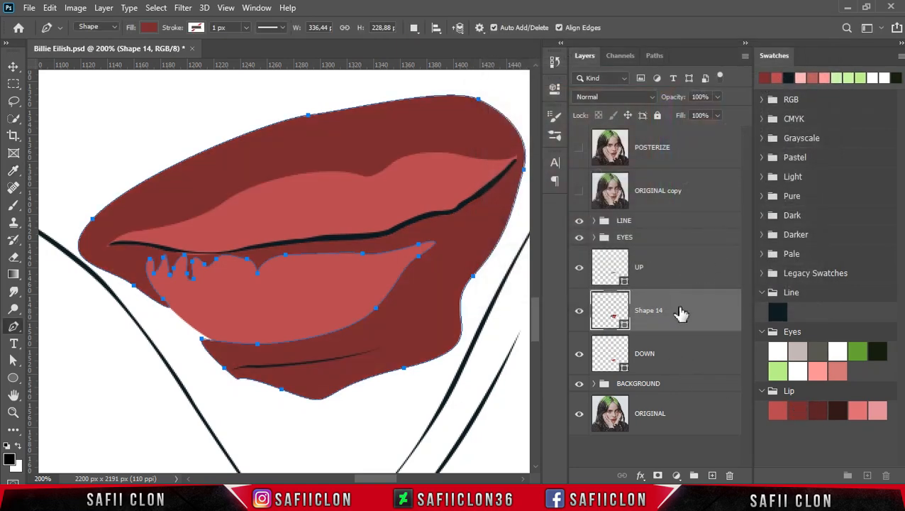
{"action": "right_click", "coordinate": [681, 314]}
{"action": "left_click", "coordinate": [718, 255]}
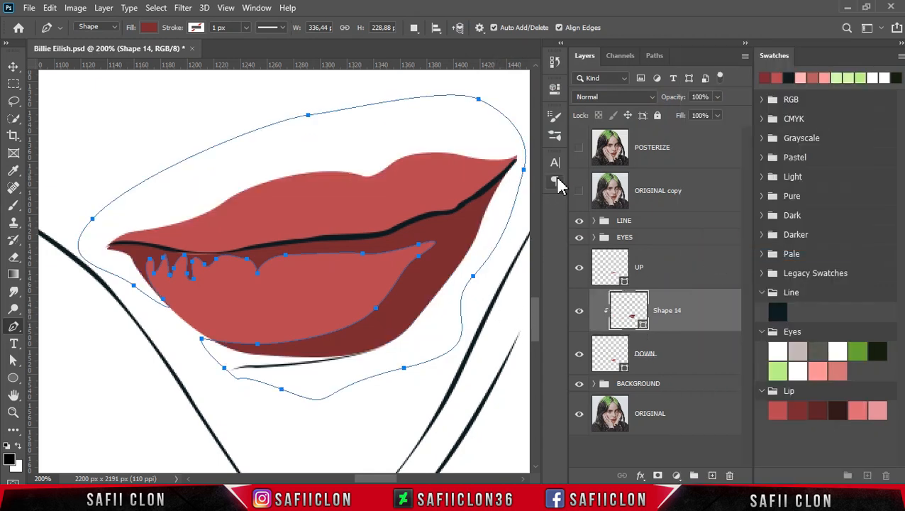
On a new shape layer, trace the inner edge of the lower lip's darker shadow along its bottom, right side and top, checking against POSTERIZE.
{"action": "left_click", "coordinate": [579, 148]}
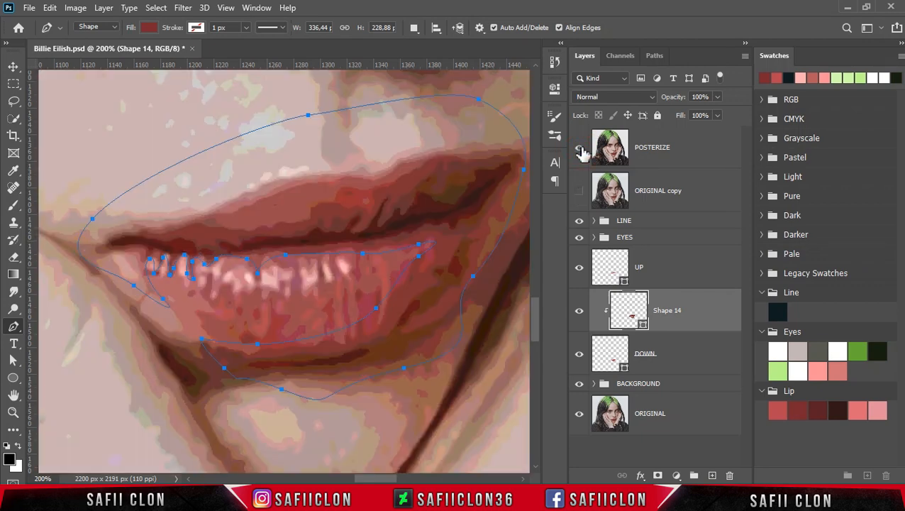
{"action": "left_click", "coordinate": [414, 28]}
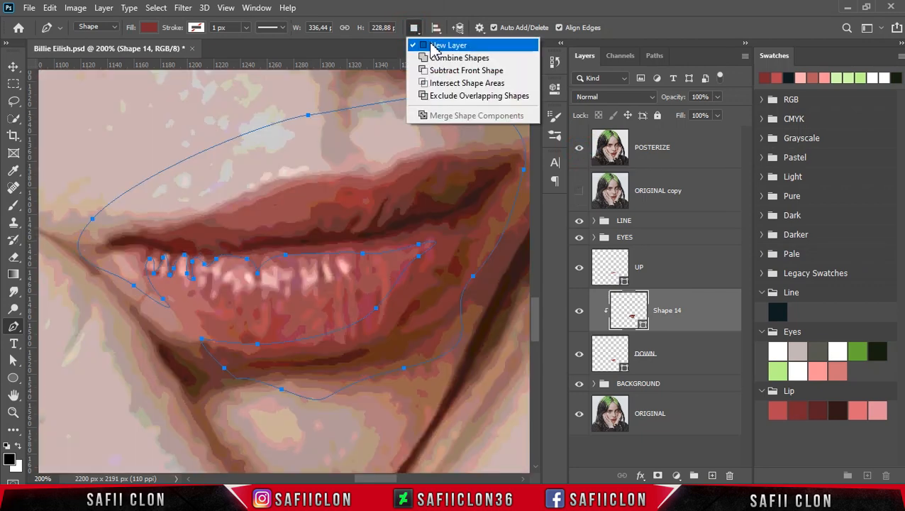
{"action": "left_click", "coordinate": [432, 44]}
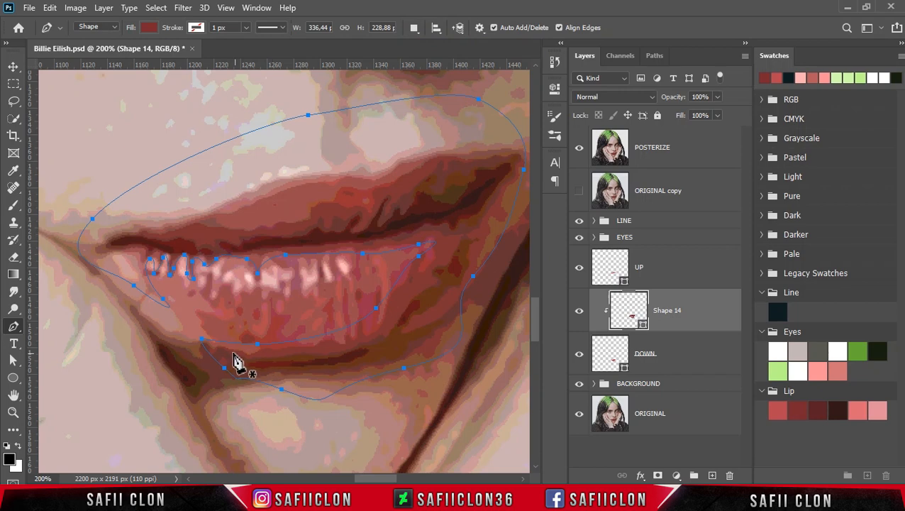
{"action": "left_click", "coordinate": [215, 349]}
{"action": "left_click_drag", "start_coordinate": [336, 347], "coordinate": [398, 302]}
{"action": "left_click", "coordinate": [579, 148]}
{"action": "left_click", "coordinate": [579, 148]}
{"action": "left_click", "coordinate": [579, 148]}
{"action": "left_click", "coordinate": [579, 148]}
{"action": "left_click_drag", "start_coordinate": [437, 273], "coordinate": [339, 244]}
{"action": "left_click", "coordinate": [579, 148]}
{"action": "left_click_drag", "start_coordinate": [275, 251], "coordinate": [222, 254]}
{"action": "left_click_drag", "start_coordinate": [209, 259], "coordinate": [197, 254]}
{"action": "key", "text": "ctrl+z"}
{"action": "left_click_drag", "start_coordinate": [178, 254], "coordinate": [137, 270]}
With POSTERIZE hidden, close the second shadow shape with a loose path around the outside of the lips.
{"action": "left_click", "coordinate": [579, 148]}
{"action": "left_click", "coordinate": [579, 148]}
{"action": "left_click", "coordinate": [147, 279]}
{"action": "left_click_drag", "start_coordinate": [344, 154], "coordinate": [517, 135]}
{"action": "left_click_drag", "start_coordinate": [480, 275], "coordinate": [467, 300]}
{"action": "left_click", "coordinate": [367, 380]}
{"action": "left_click", "coordinate": [216, 378]}
{"action": "left_click", "coordinate": [216, 349]}
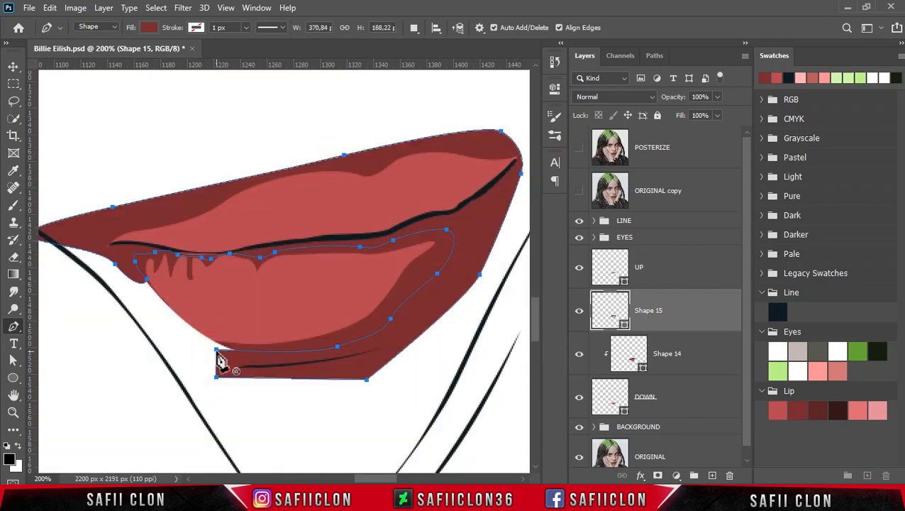
Recolor the second shadow shape with the darker Lip swatch 592026 and clip it to the DOWN layer.
{"action": "double_click", "coordinate": [625, 324]}
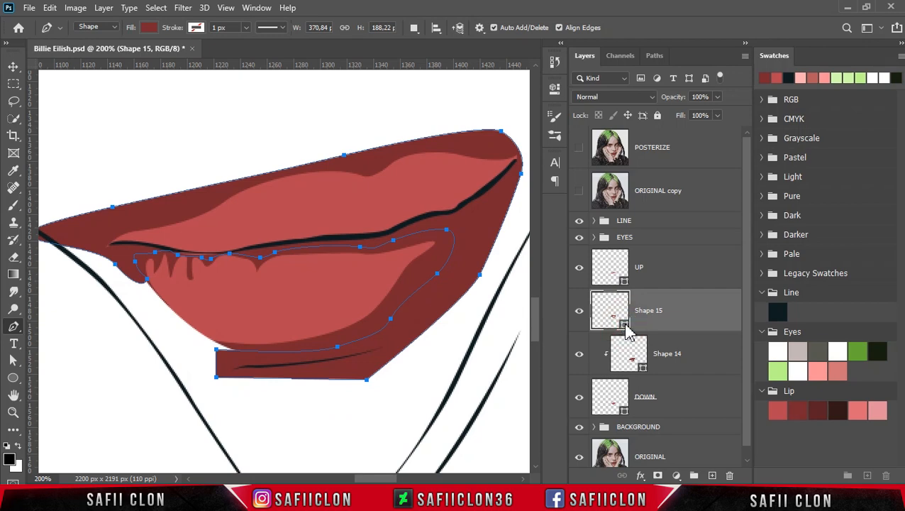
{"action": "left_click", "coordinate": [816, 408]}
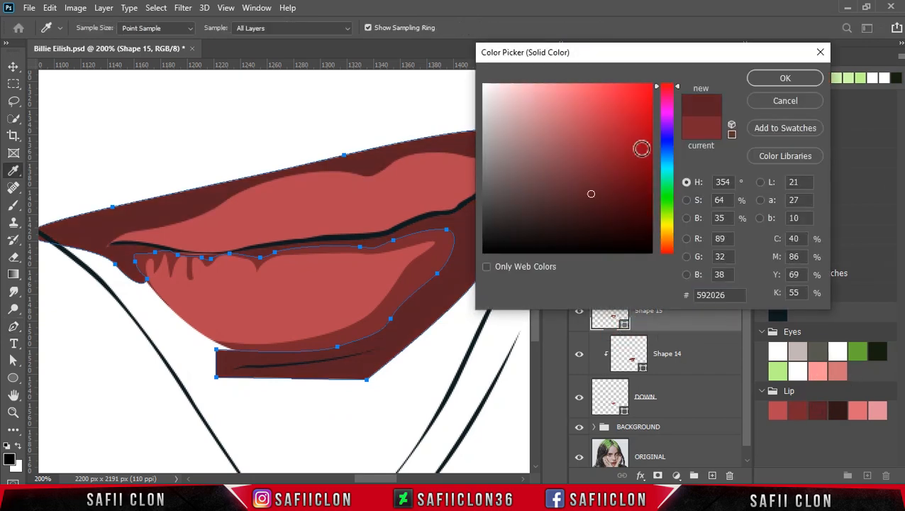
{"action": "left_click", "coordinate": [780, 79]}
{"action": "right_click", "coordinate": [683, 312]}
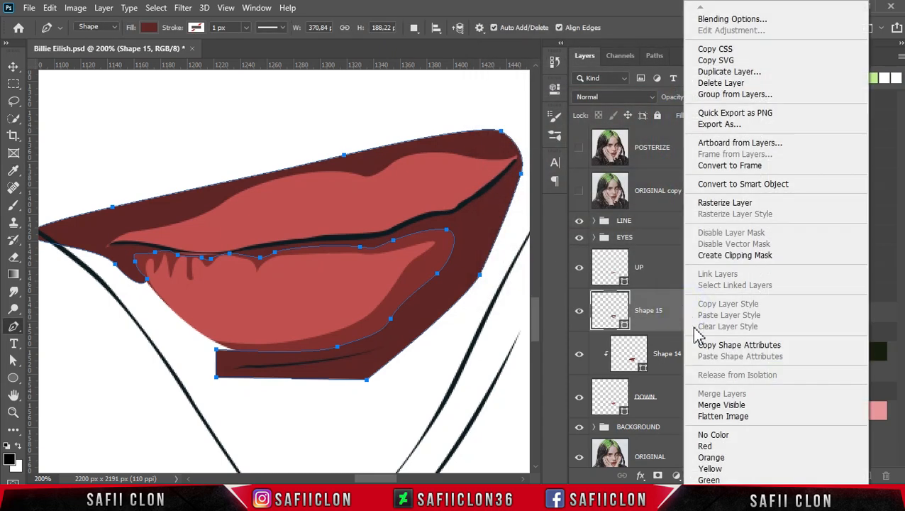
{"action": "left_click", "coordinate": [731, 255]}
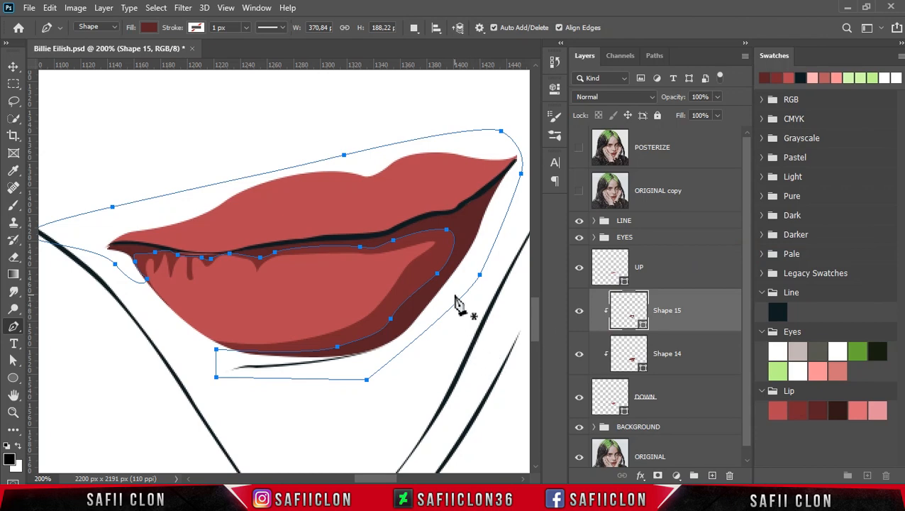
On a new shape layer, draw the inner edge of a narrower shadow along the lower lip's bottom, right side and mouth line.
{"action": "left_click", "coordinate": [579, 151]}
{"action": "left_click", "coordinate": [580, 151]}
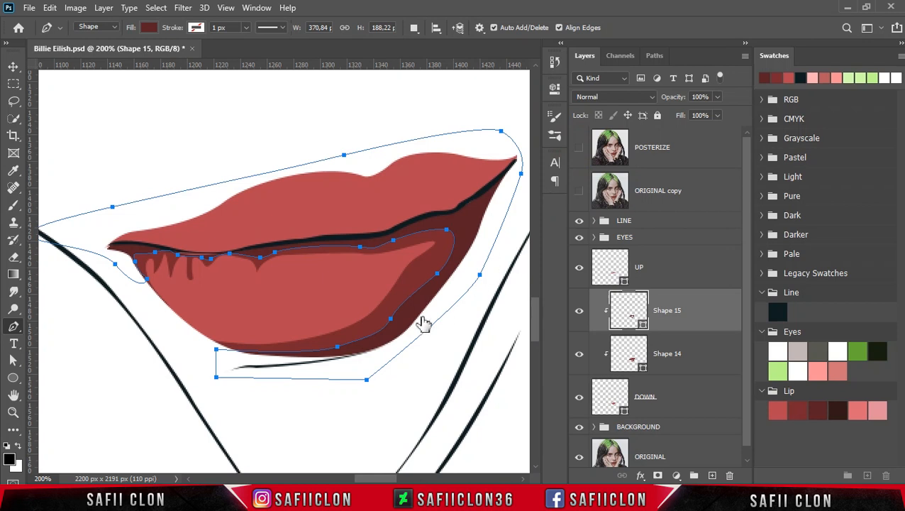
{"action": "left_click", "coordinate": [414, 27]}
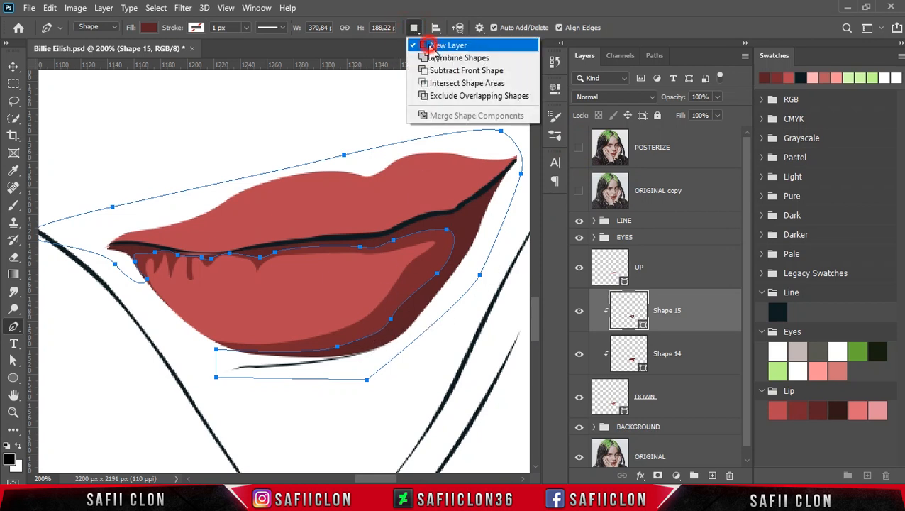
{"action": "left_click", "coordinate": [431, 45]}
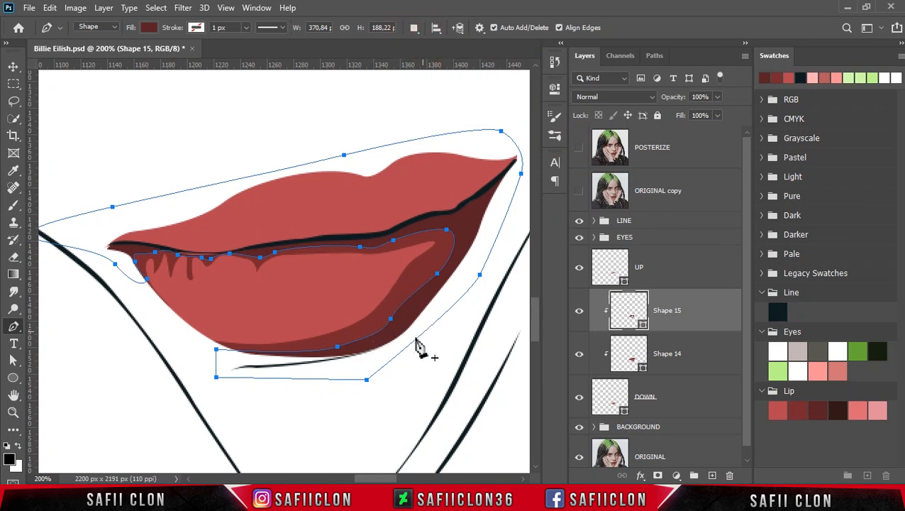
{"action": "left_click", "coordinate": [241, 355]}
{"action": "left_click_drag", "start_coordinate": [362, 350], "coordinate": [379, 349]}
{"action": "left_click_drag", "start_coordinate": [420, 309], "coordinate": [438, 289]}
{"action": "left_click", "coordinate": [466, 239]}
{"action": "left_click", "coordinate": [471, 215]}
{"action": "left_click_drag", "start_coordinate": [441, 222], "coordinate": [333, 242]}
{"action": "left_click_drag", "start_coordinate": [266, 247], "coordinate": [217, 253]}
{"action": "left_click_drag", "start_coordinate": [206, 256], "coordinate": [136, 248]}
Close the narrow shadow shape with a loose path around the outside of the lips back to the lower lip's bottom edge.
{"action": "left_click_drag", "start_coordinate": [128, 262], "coordinate": [88, 221]}
{"action": "left_click_drag", "start_coordinate": [175, 168], "coordinate": [260, 148]}
{"action": "left_click_drag", "start_coordinate": [397, 113], "coordinate": [424, 115]}
{"action": "left_click_drag", "start_coordinate": [511, 133], "coordinate": [517, 149]}
{"action": "left_click_drag", "start_coordinate": [523, 185], "coordinate": [512, 211]}
{"action": "left_click_drag", "start_coordinate": [457, 316], "coordinate": [433, 328]}
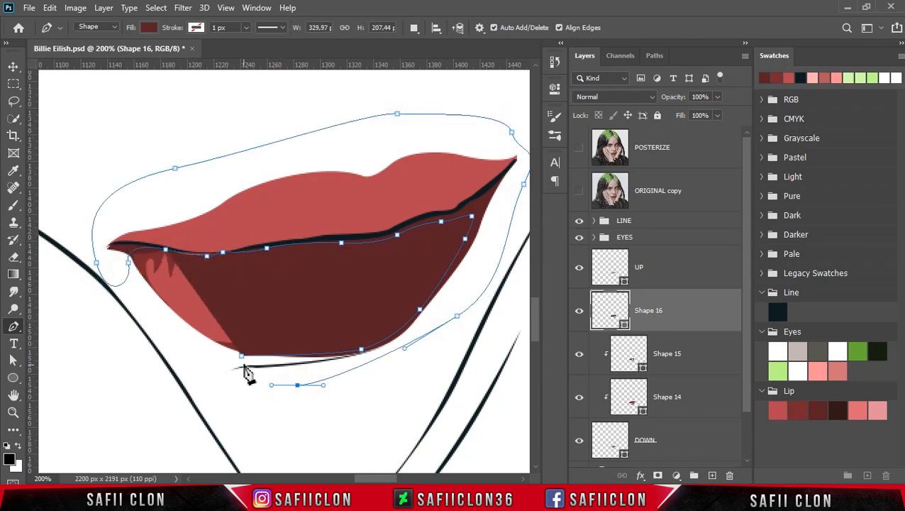
Set the narrow shadow shape's color to 46181d, a darker tone of the 592026 Lip swatch, and clip it to the DOWN layer.
{"action": "double_click", "coordinate": [624, 327]}
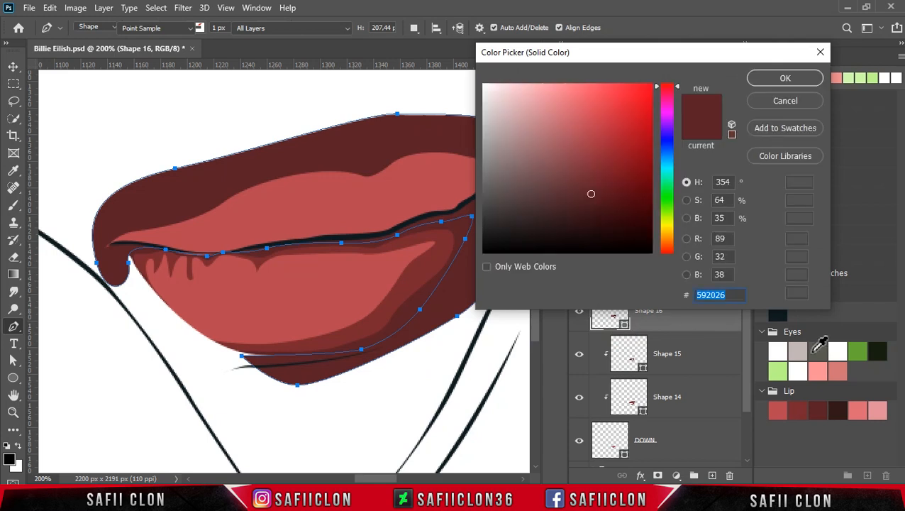
{"action": "left_click", "coordinate": [839, 412]}
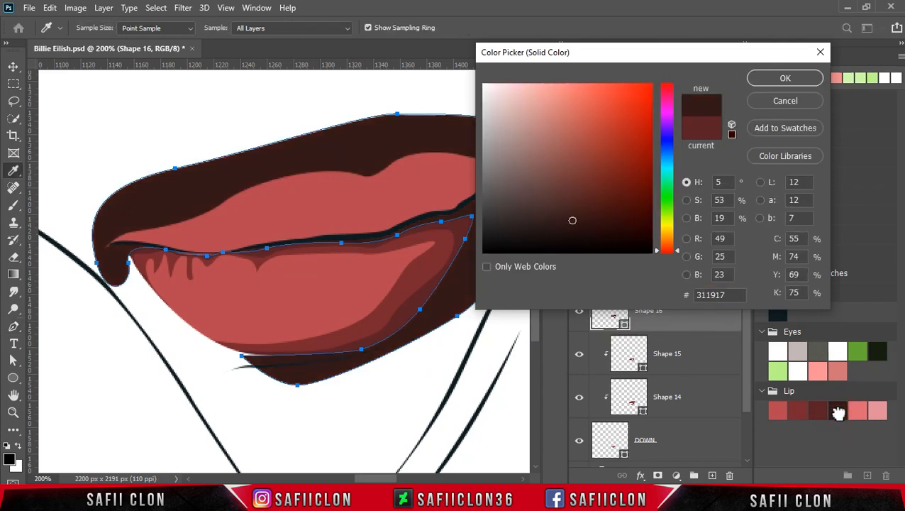
{"action": "left_click", "coordinate": [818, 411]}
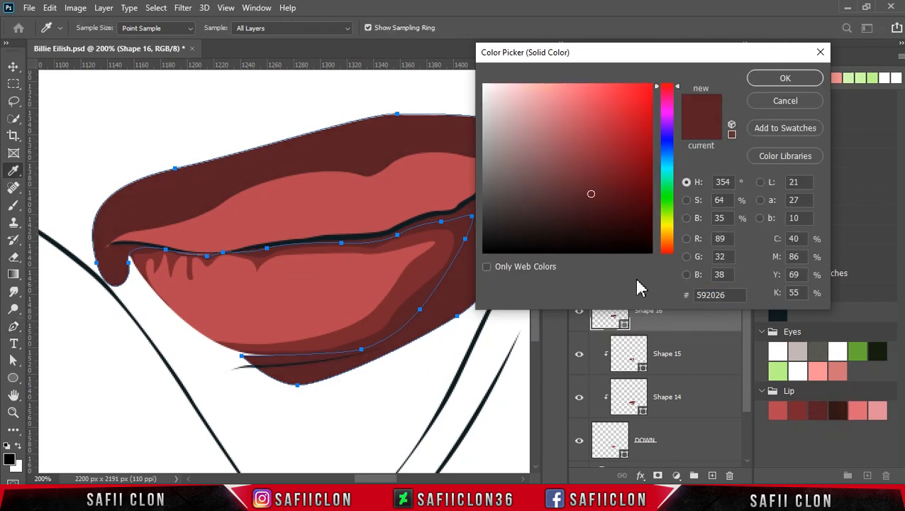
{"action": "left_click", "coordinate": [594, 201]}
{"action": "left_click", "coordinate": [596, 206]}
{"action": "left_click", "coordinate": [594, 206]}
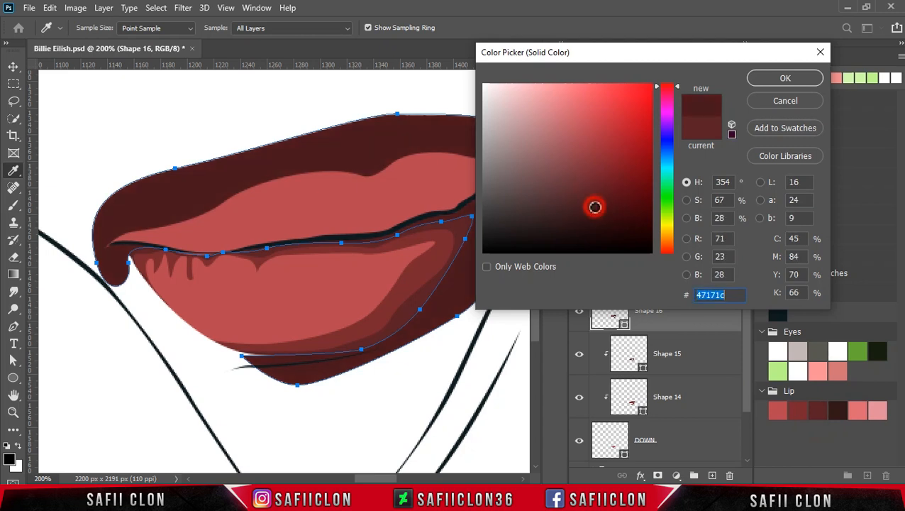
{"action": "left_click", "coordinate": [767, 78]}
{"action": "right_click", "coordinate": [690, 306]}
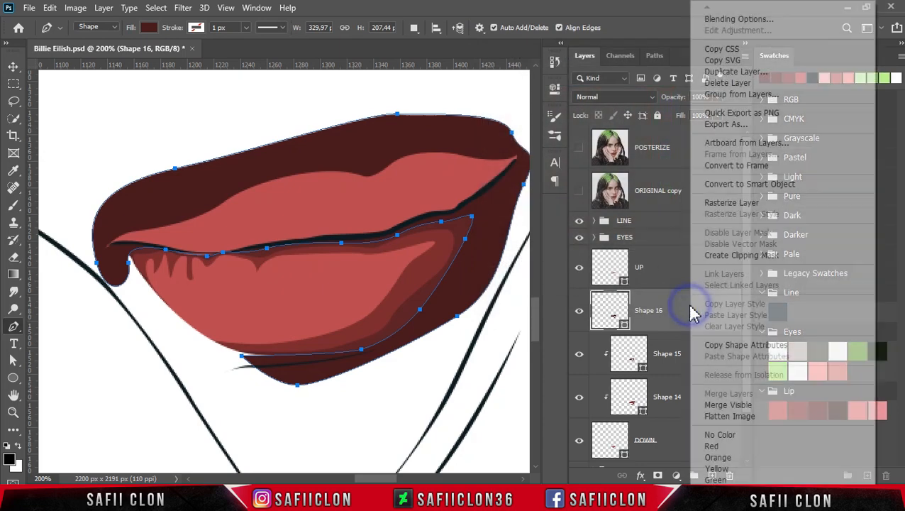
{"action": "left_click", "coordinate": [739, 257]}
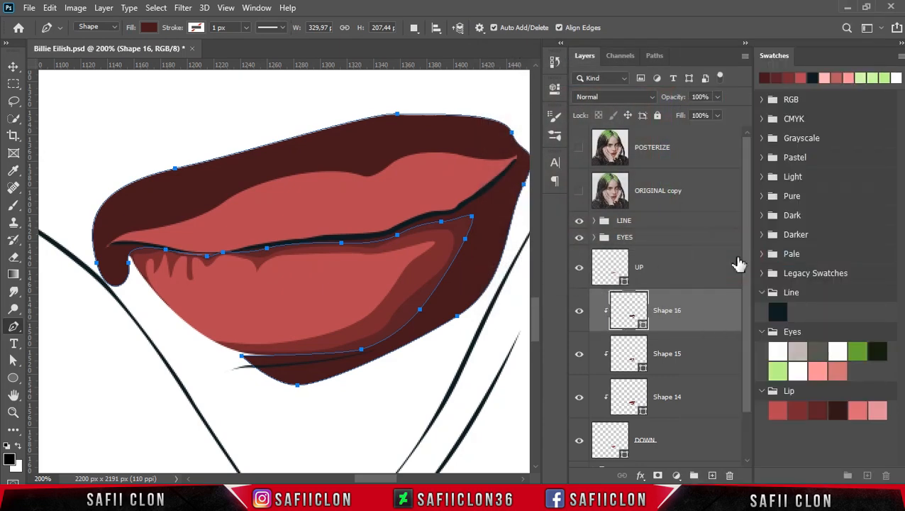
{"action": "key", "text": "Escape"}
Examine the shaded lower lip in the context of the whole portrait.
{"action": "key", "text": "ctrl+minus"}
{"action": "key", "text": "ctrl+minus"}
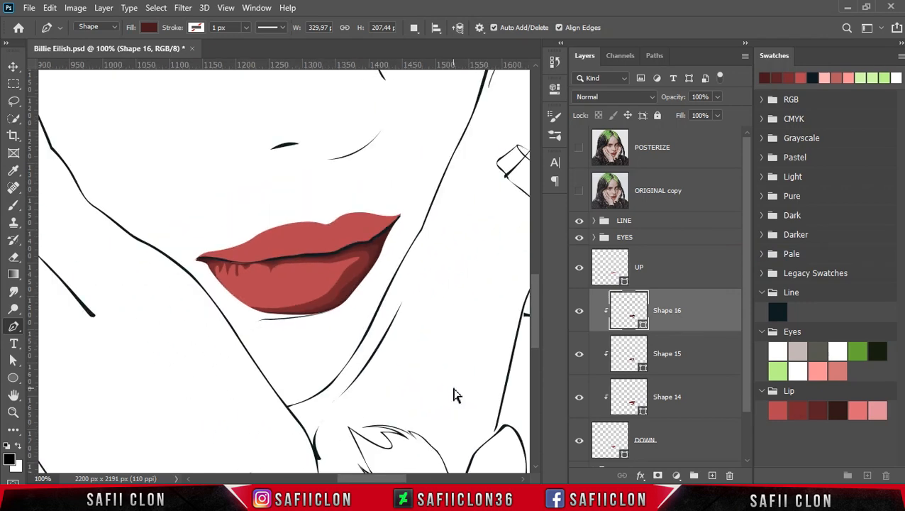
{"action": "key", "text": "ctrl+minus"}
{"action": "key", "text": "ctrl+minus"}
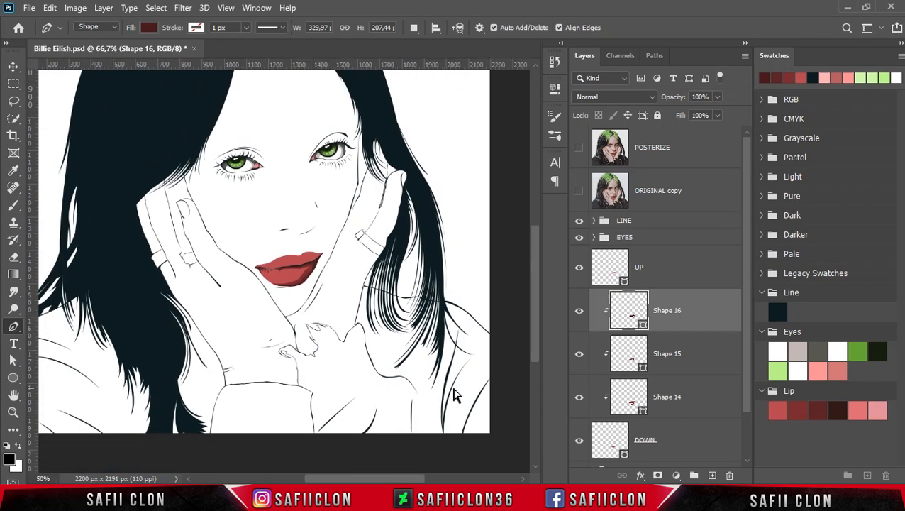
{"action": "key", "text": "ctrl+plus"}
{"action": "key", "text": "ctrl+plus"}
{"action": "key", "text": "ctrl+plus"}
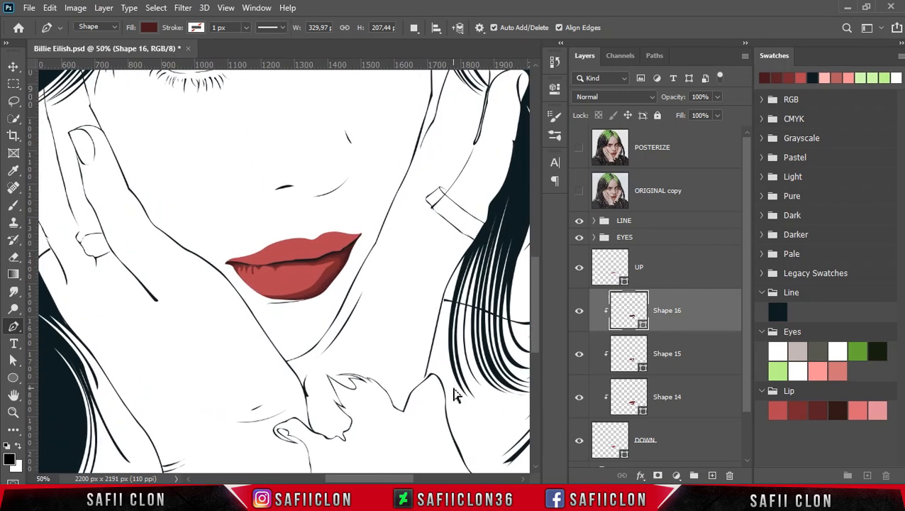
{"action": "key", "text": "ctrl+plus"}
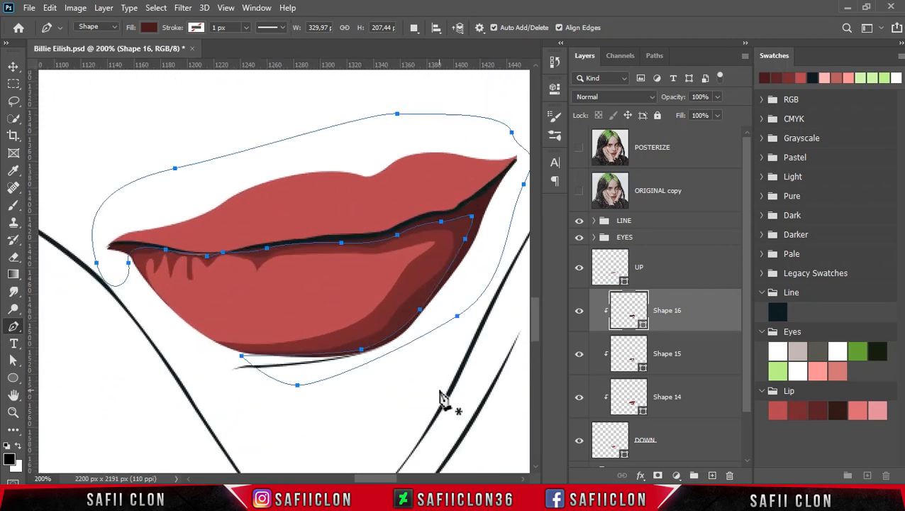
Compare the lips with the reference layers and start a new shape layer at the lower lip's left edge.
{"action": "left_click", "coordinate": [414, 28]}
{"action": "left_click", "coordinate": [430, 41]}
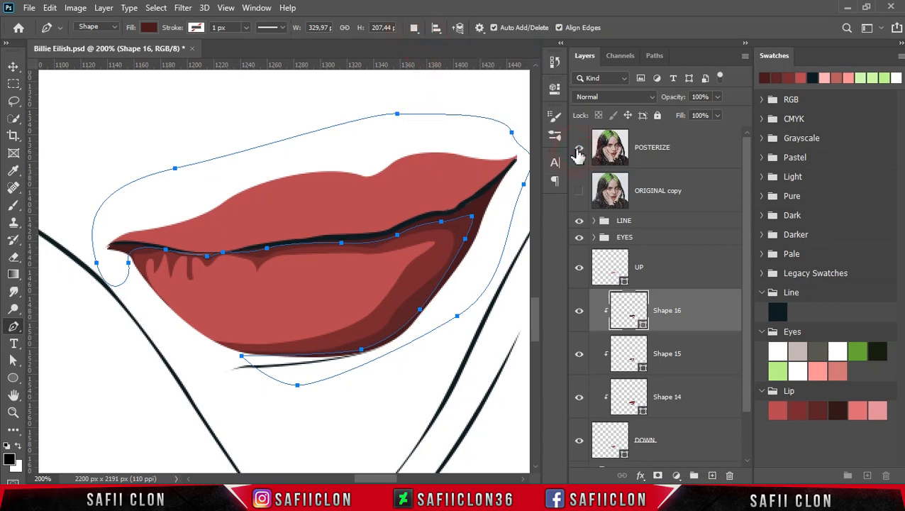
{"action": "left_click", "coordinate": [578, 152]}
{"action": "left_click", "coordinate": [578, 153]}
{"action": "left_click", "coordinate": [578, 152]}
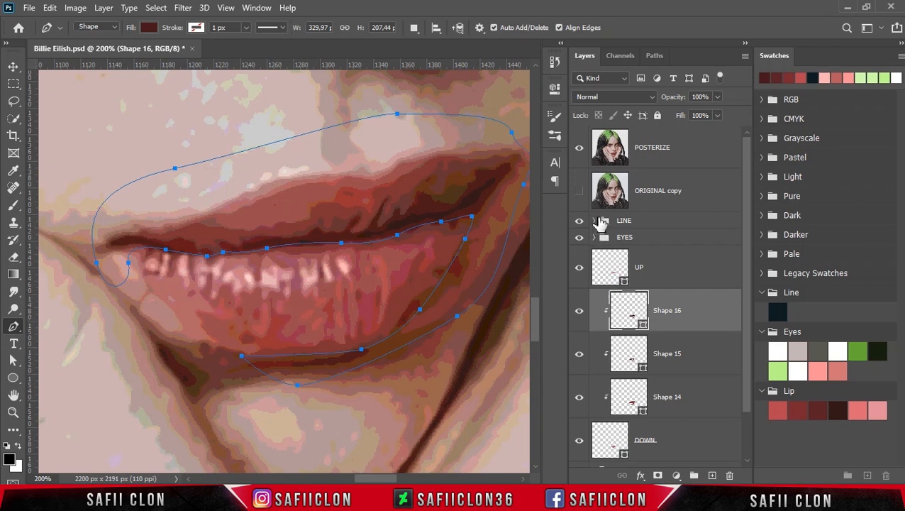
{"action": "left_click", "coordinate": [579, 153]}
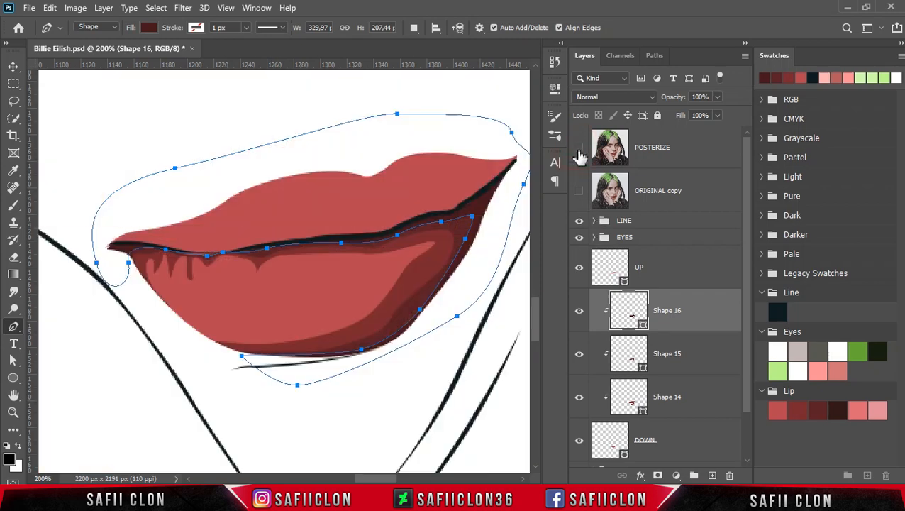
{"action": "key", "text": "Escape"}
{"action": "left_click", "coordinate": [149, 274]}
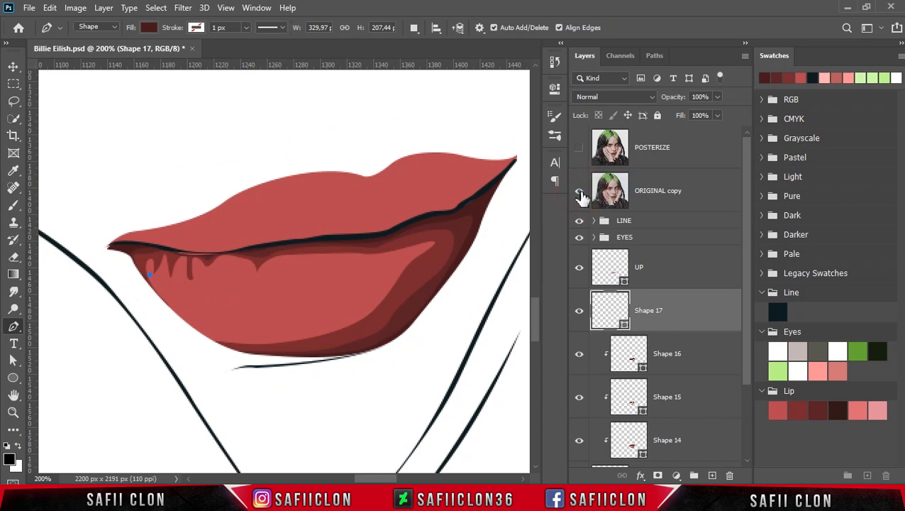
{"action": "left_click", "coordinate": [578, 192]}
{"action": "left_click", "coordinate": [580, 194]}
Trace the small jagged highlights at the lower lip's upper left on the new shape, switching POSTERIZE on and off as reference.
{"action": "left_click", "coordinate": [578, 151]}
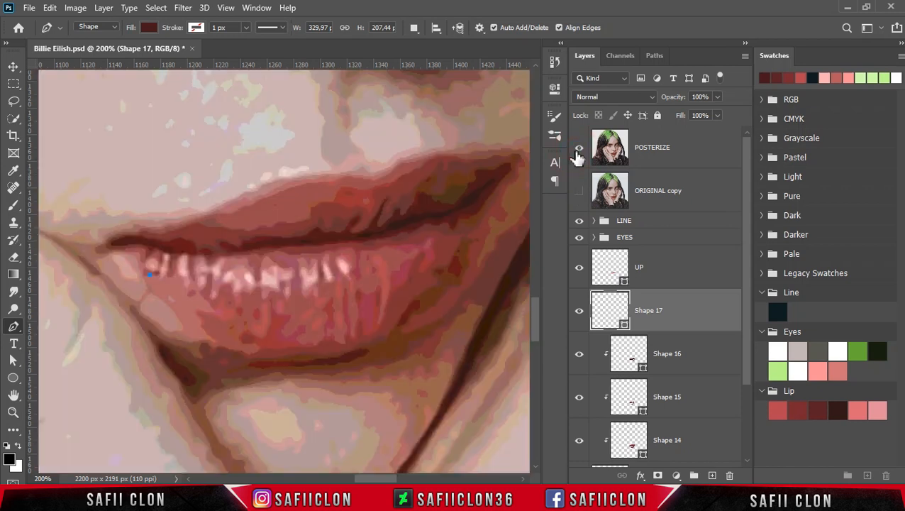
{"action": "left_click", "coordinate": [150, 261]}
{"action": "left_click", "coordinate": [160, 268]}
{"action": "left_click", "coordinate": [163, 258]}
{"action": "left_click", "coordinate": [578, 146]}
{"action": "left_click", "coordinate": [164, 265]}
{"action": "left_click", "coordinate": [161, 273]}
{"action": "left_click_drag", "start_coordinate": [153, 263], "coordinate": [167, 276]}
{"action": "left_click", "coordinate": [578, 147]}
{"action": "left_click", "coordinate": [578, 146]}
{"action": "left_click", "coordinate": [178, 267]}
Trace the curved left highlight down the lower lip, extend it past the lip's outer left edge and close the shape.
{"action": "left_click_drag", "start_coordinate": [246, 325], "coordinate": [302, 337]}
{"action": "left_click", "coordinate": [579, 147]}
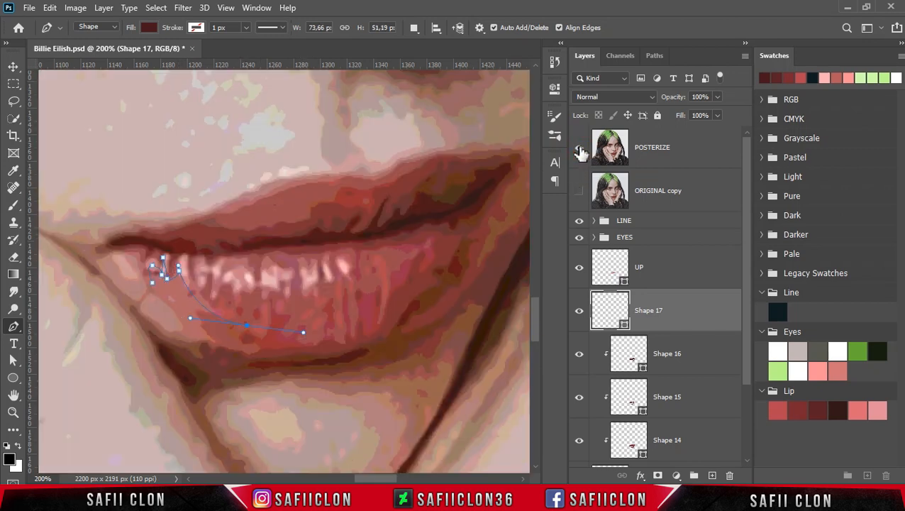
{"action": "left_click_drag", "start_coordinate": [214, 329], "coordinate": [179, 305]}
{"action": "left_click", "coordinate": [578, 147]}
{"action": "left_click_drag", "start_coordinate": [231, 345], "coordinate": [255, 363]}
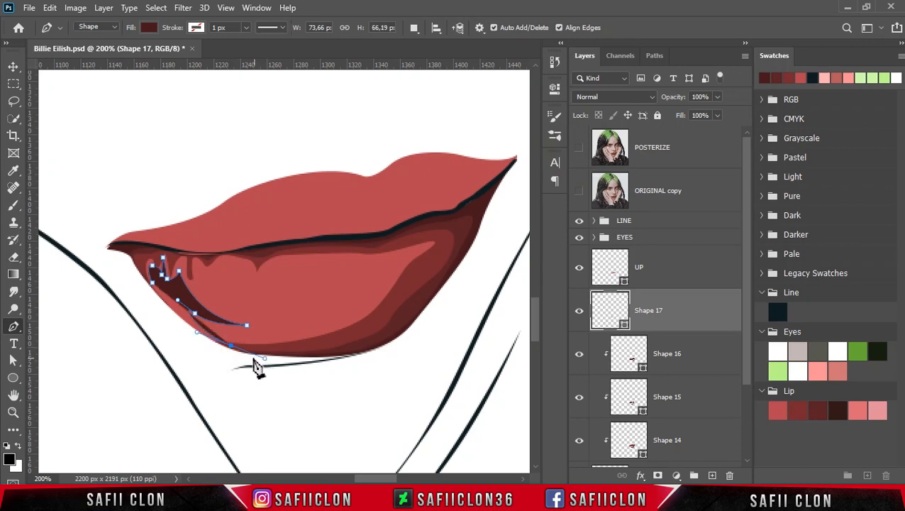
{"action": "left_click", "coordinate": [152, 312]}
{"action": "left_click", "coordinate": [152, 283]}
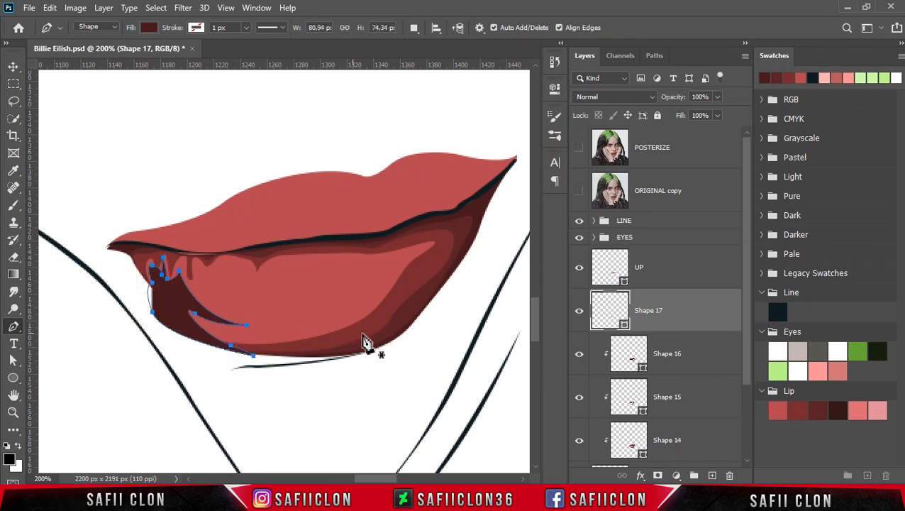
Clip the left highlight shape to the lower lip and fill it with the dd6974 Lip swatch.
{"action": "right_click", "coordinate": [674, 309]}
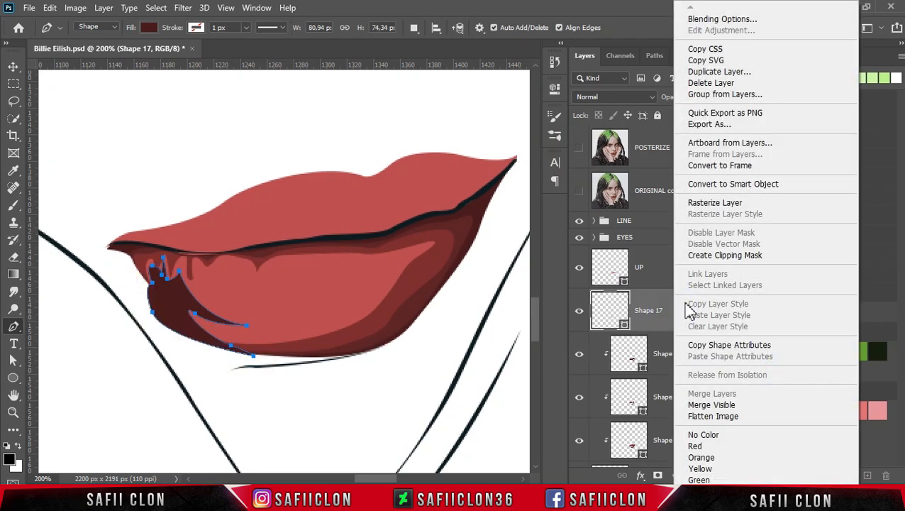
{"action": "left_click", "coordinate": [721, 255]}
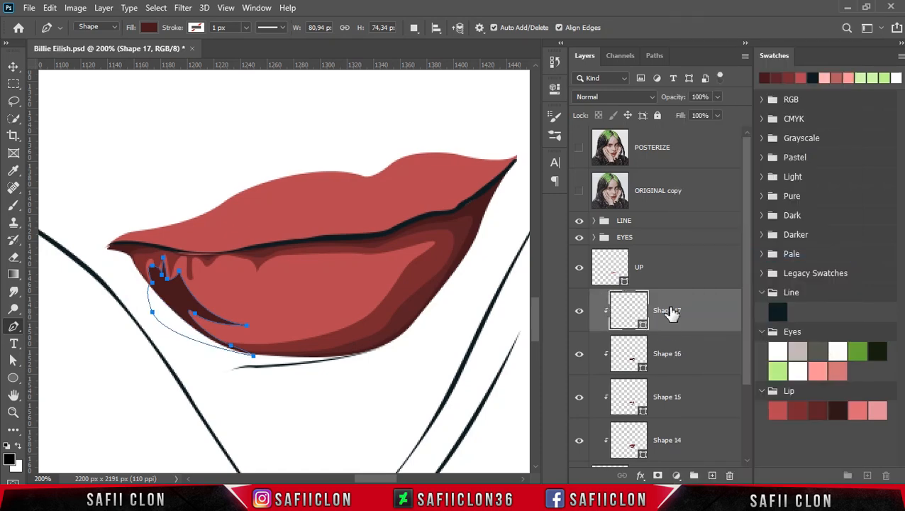
{"action": "double_click", "coordinate": [643, 326]}
{"action": "left_click", "coordinate": [857, 411]}
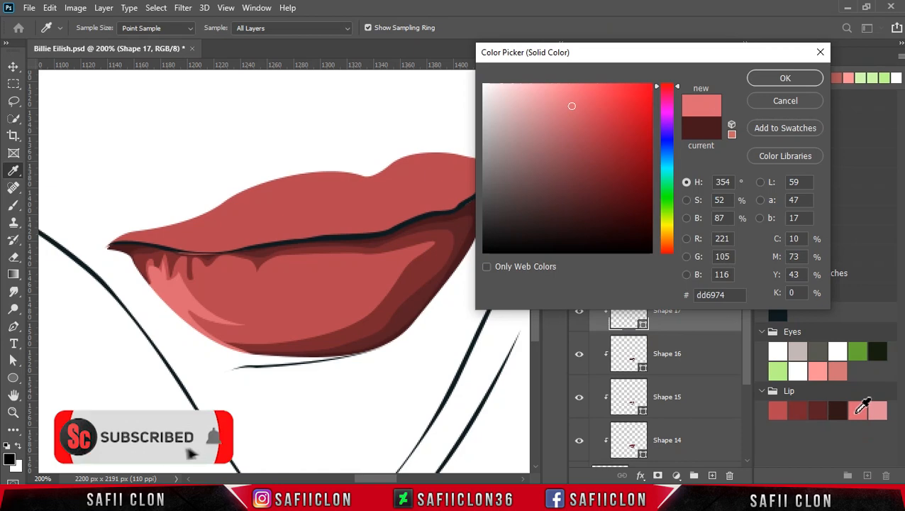
{"action": "left_click", "coordinate": [782, 81]}
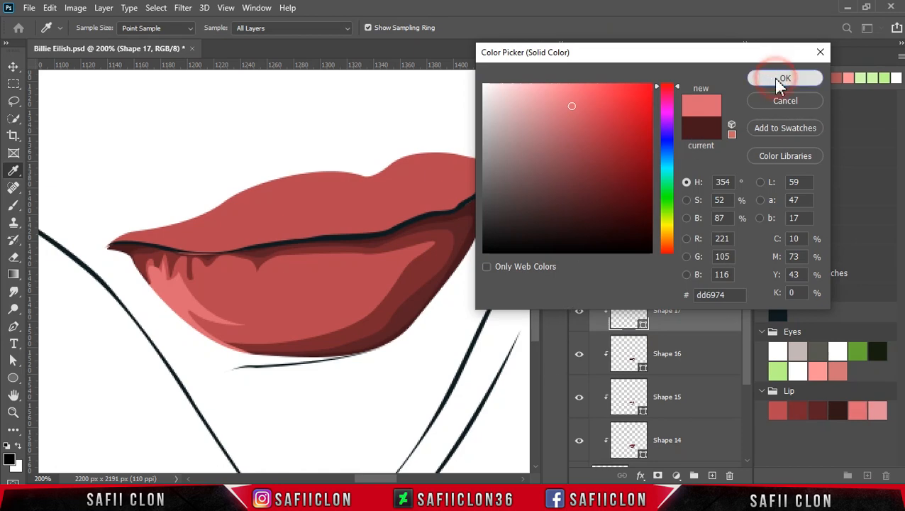
Set new paths to combine with the highlight shape and trace the main highlight's upper edge leftward from the lower lip's right side.
{"action": "key", "text": "p"}
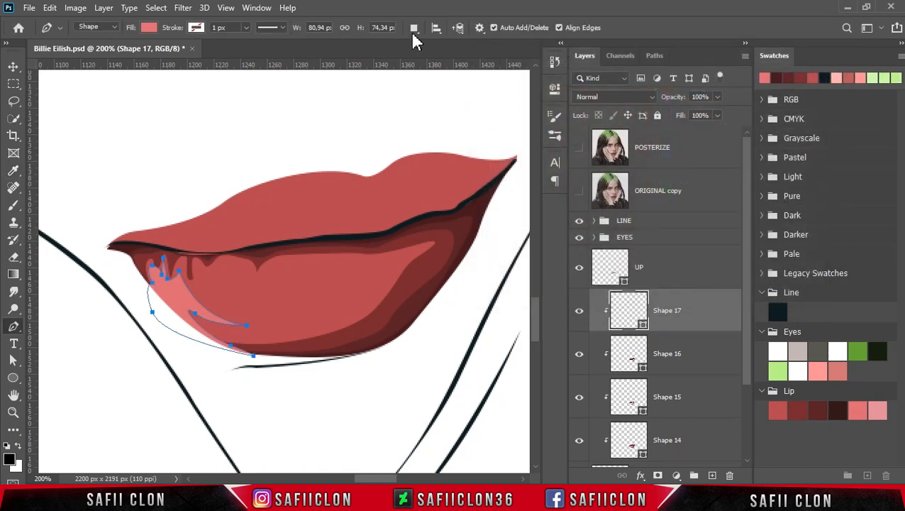
{"action": "left_click", "coordinate": [414, 28]}
{"action": "left_click", "coordinate": [429, 56]}
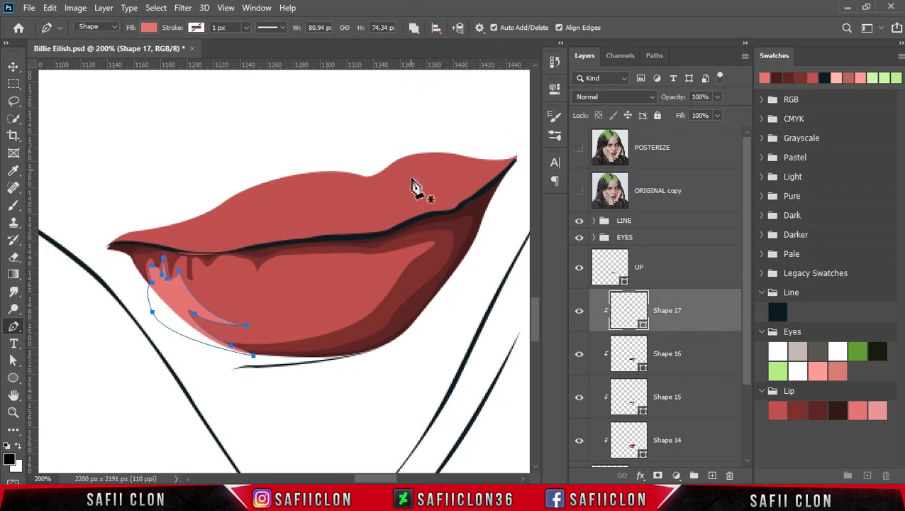
{"action": "left_click", "coordinate": [579, 151]}
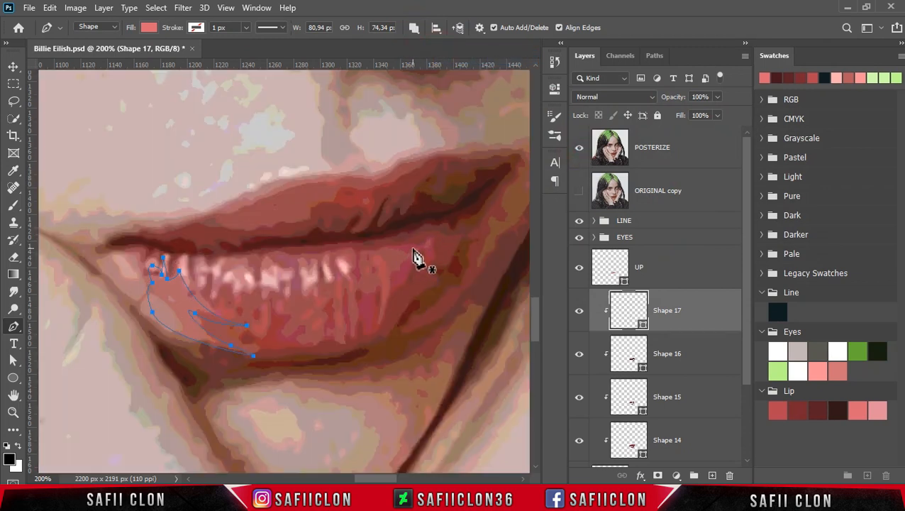
{"action": "left_click_drag", "start_coordinate": [423, 246], "coordinate": [352, 254]}
{"action": "left_click_drag", "start_coordinate": [338, 254], "coordinate": [277, 259]}
{"action": "left_click", "coordinate": [578, 147]}
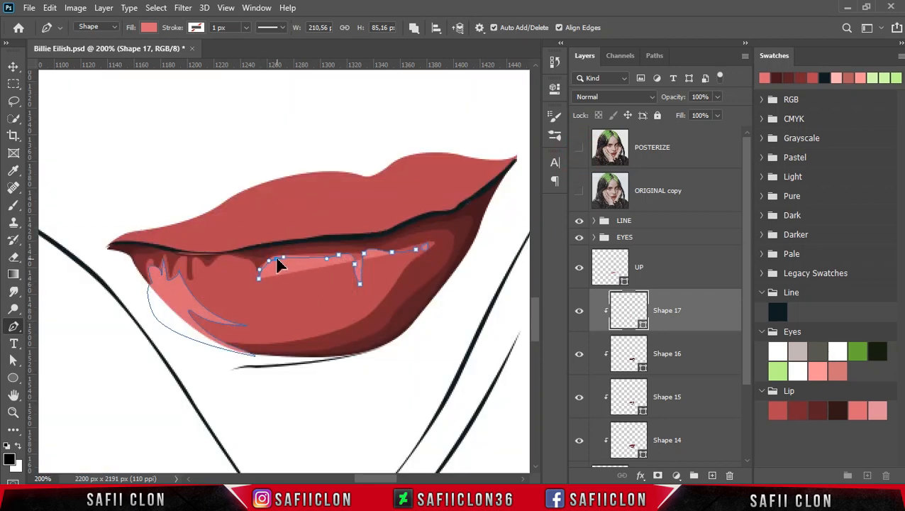
{"action": "left_click", "coordinate": [579, 146]}
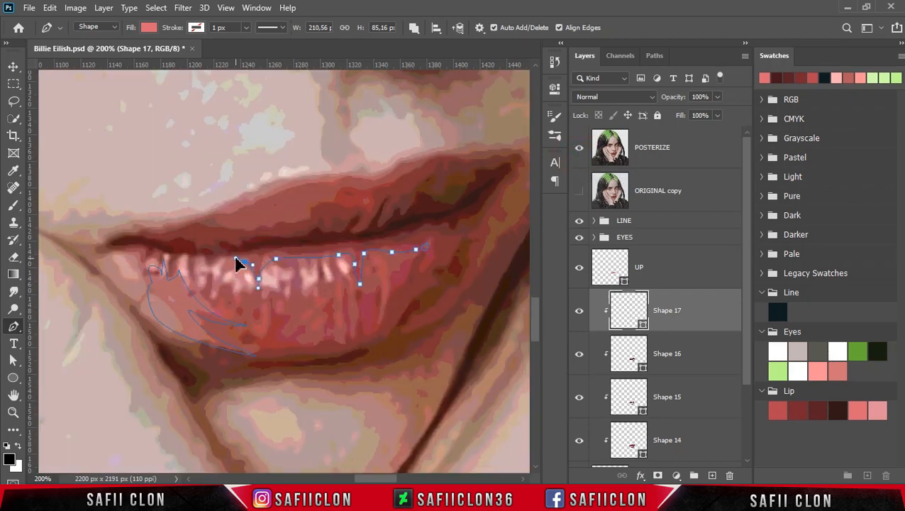
Continue the main highlight path around its jagged left end and along the lower left curve to the central notch.
{"action": "left_click_drag", "start_coordinate": [216, 263], "coordinate": [211, 313]}
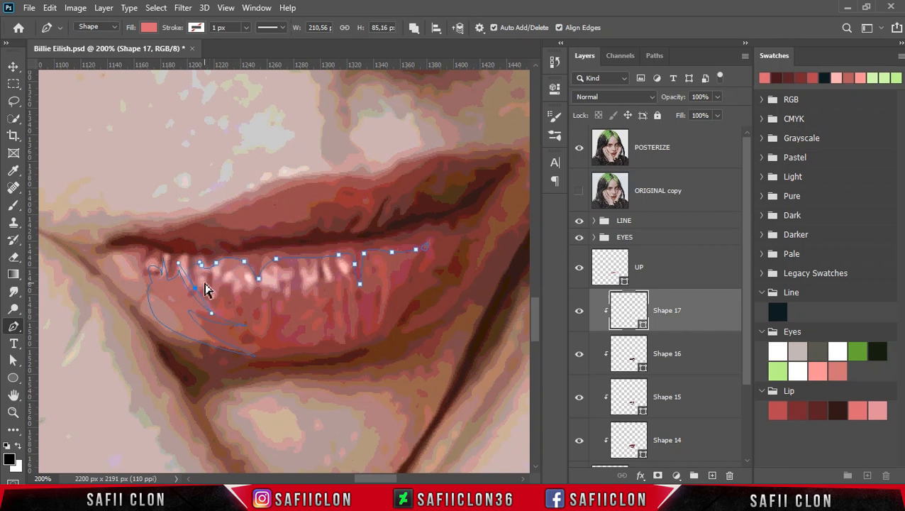
{"action": "left_click", "coordinate": [202, 265]}
{"action": "left_click_drag", "start_coordinate": [195, 278], "coordinate": [200, 291]}
{"action": "left_click", "coordinate": [185, 265]}
{"action": "left_click_drag", "start_coordinate": [232, 319], "coordinate": [257, 349]}
{"action": "left_click", "coordinate": [269, 307], "text": "alt"}
{"action": "left_click", "coordinate": [269, 297]}
{"action": "left_click", "coordinate": [279, 332], "text": "alt"}
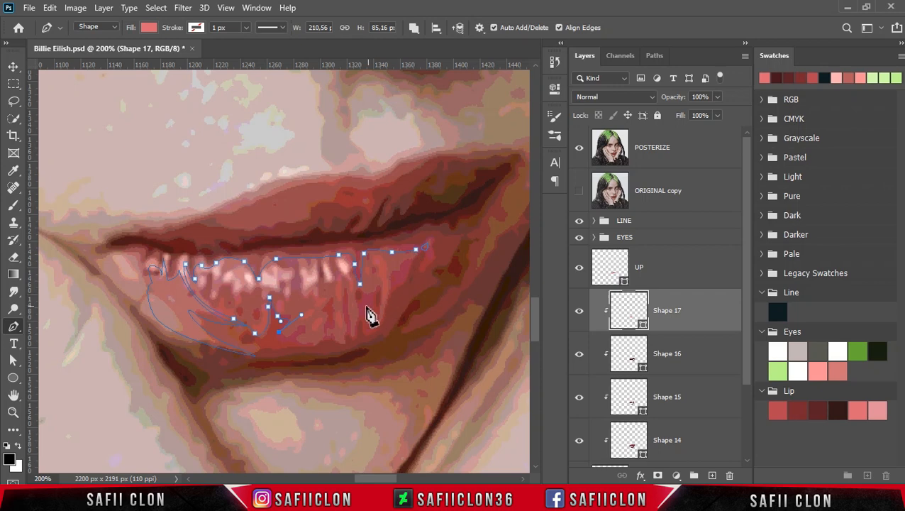
Complete the main highlight along its lower edge and up the right side, and refine the small pointed tip at its lower right.
{"action": "mouse_move", "coordinate": [325, 341]}
{"action": "left_mouse_down"}
{"action": "mouse_move", "coordinate": [355, 335]}
{"action": "mouse_move", "coordinate": [330, 332]}
{"action": "left_mouse_up"}
{"action": "left_click", "coordinate": [578, 149]}
{"action": "left_click", "coordinate": [578, 148]}
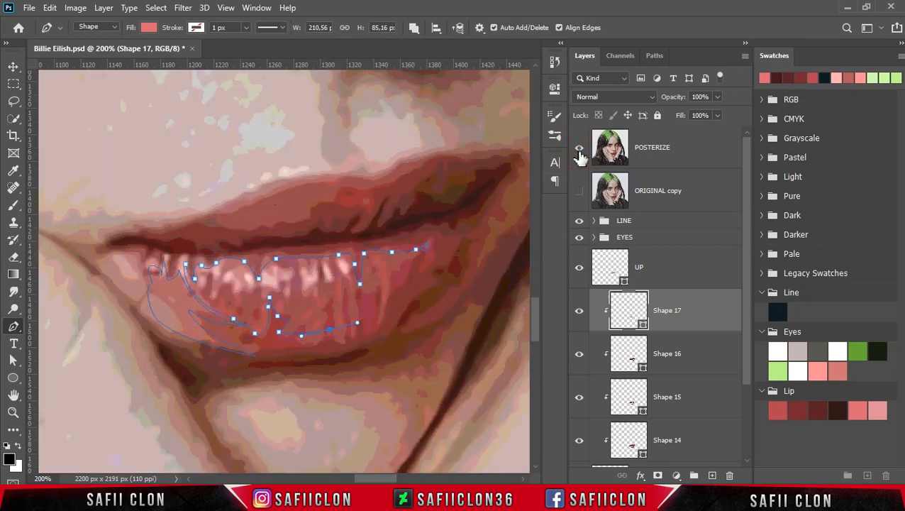
{"action": "left_click_drag", "start_coordinate": [375, 320], "coordinate": [367, 339]}
{"action": "left_click", "coordinate": [375, 320], "text": "alt"}
{"action": "left_click_drag", "start_coordinate": [392, 272], "coordinate": [425, 219]}
{"action": "left_click", "coordinate": [392, 273], "text": "alt"}
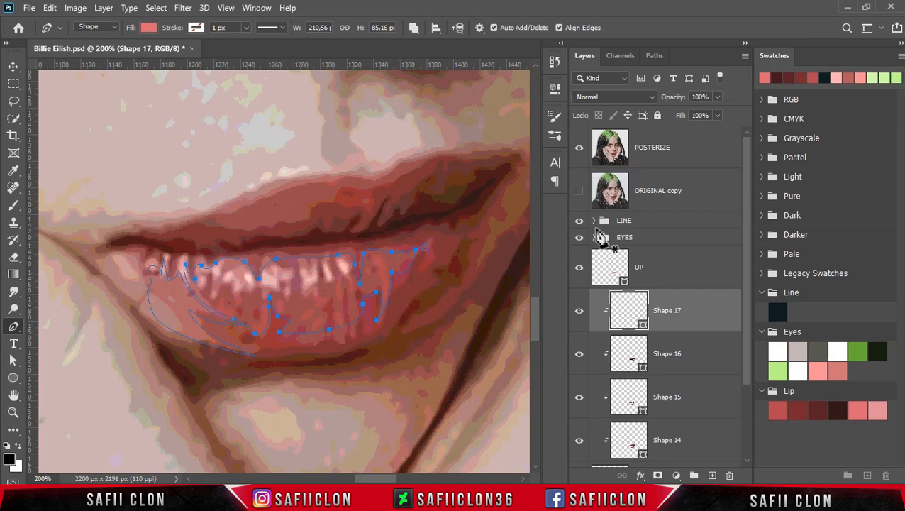
{"action": "left_click", "coordinate": [579, 150]}
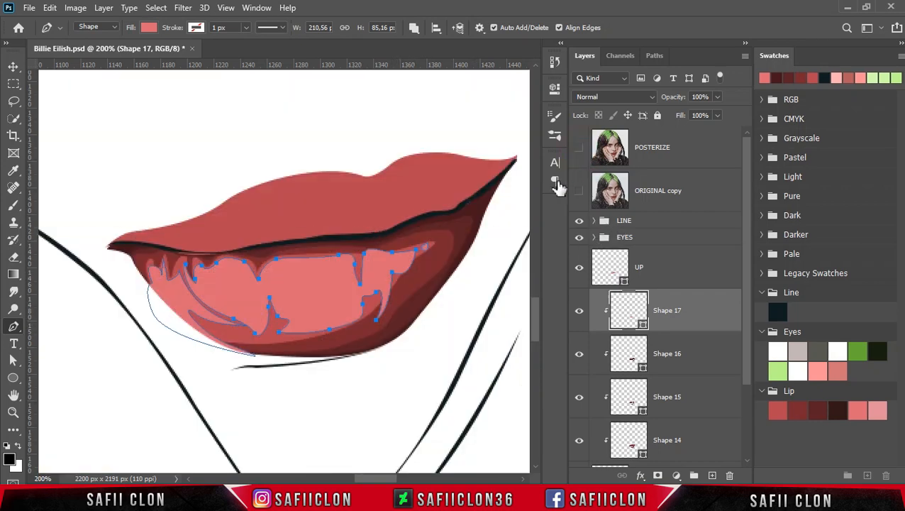
{"action": "left_click_drag", "start_coordinate": [378, 327], "coordinate": [380, 333]}
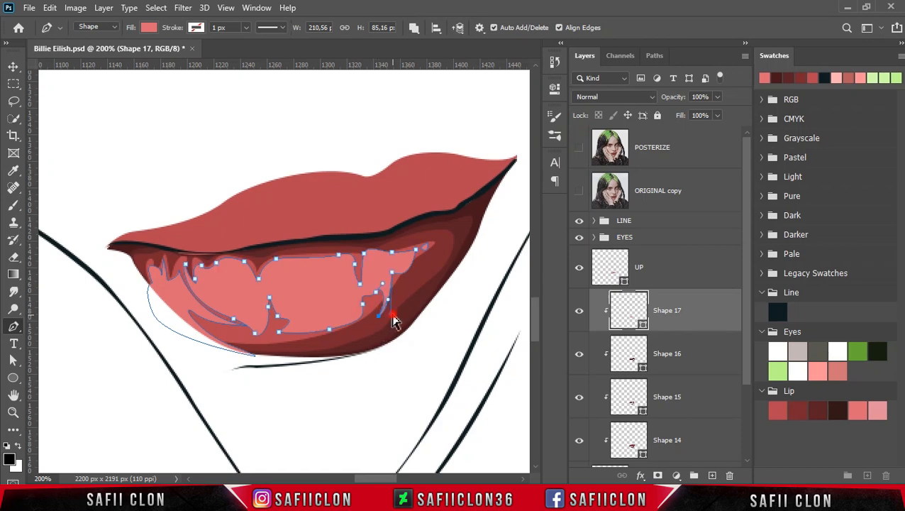
{"action": "key", "text": "Return"}
Examine the highlighted lower lip at several zoom levels and compare it with the ORIGINAL copy photo.
{"action": "key", "text": "ctrl+minus"}
{"action": "key", "text": "ctrl+minus"}
{"action": "key", "text": "ctrl+minus"}
{"action": "key", "text": "ctrl+minus"}
{"action": "key", "text": "ctrl+plus"}
{"action": "key", "text": "ctrl+plus"}
{"action": "key", "text": "ctrl+plus"}
{"action": "key", "text": "ctrl+plus"}
{"action": "key", "text": "ctrl+minus"}
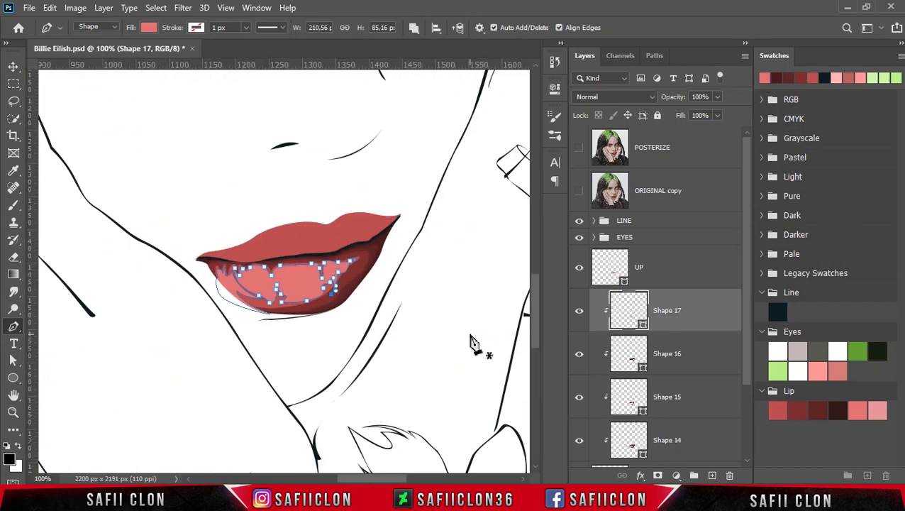
{"action": "left_click", "coordinate": [579, 193]}
{"action": "left_click", "coordinate": [579, 194]}
{"action": "left_click", "coordinate": [579, 194]}
Add an empty layer directly above the lower lip's highlight shape and activate the Brush tool.
{"action": "left_click", "coordinate": [714, 476]}
{"action": "left_click", "coordinate": [613, 311]}
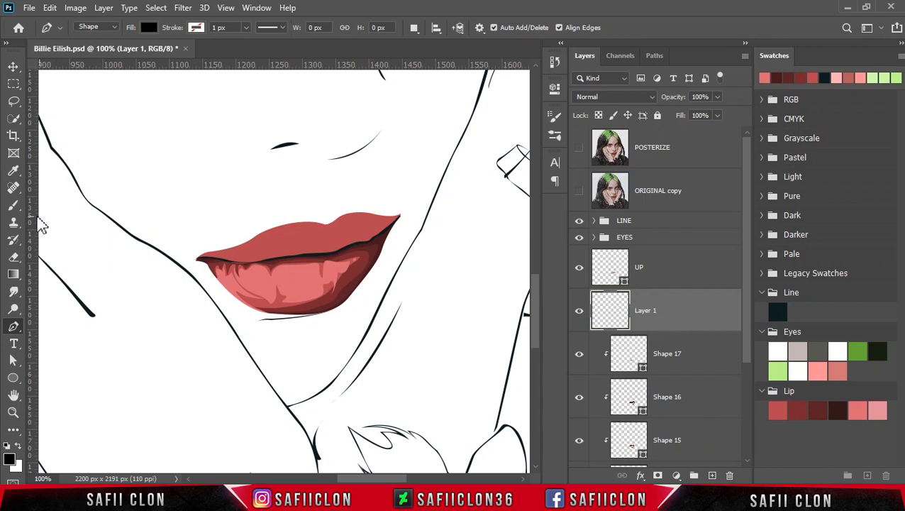
{"action": "left_click_drag", "start_coordinate": [15, 212], "coordinate": [44, 216]}
{"action": "left_click", "coordinate": [55, 211]}
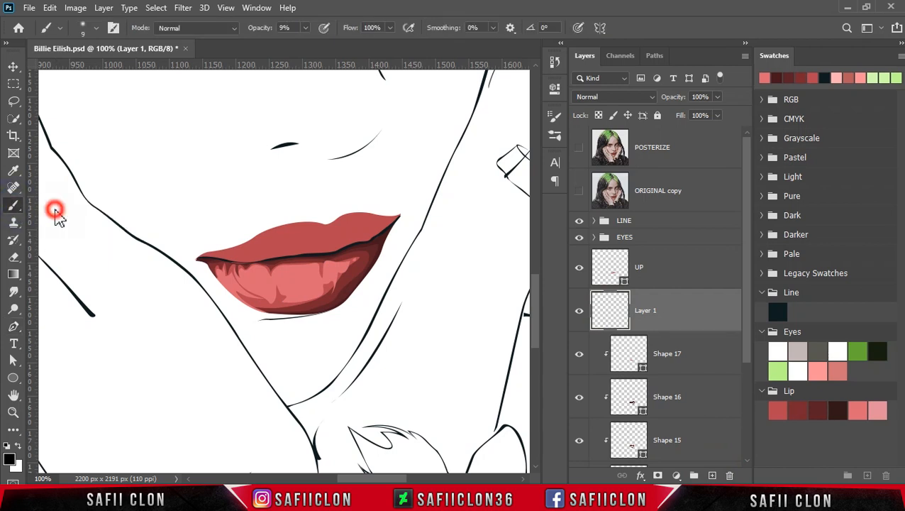
Set the brush to Pixelstains Lip Texture Brush 02 at 495 px and 100% opacity.
{"action": "left_click", "coordinate": [95, 28]}
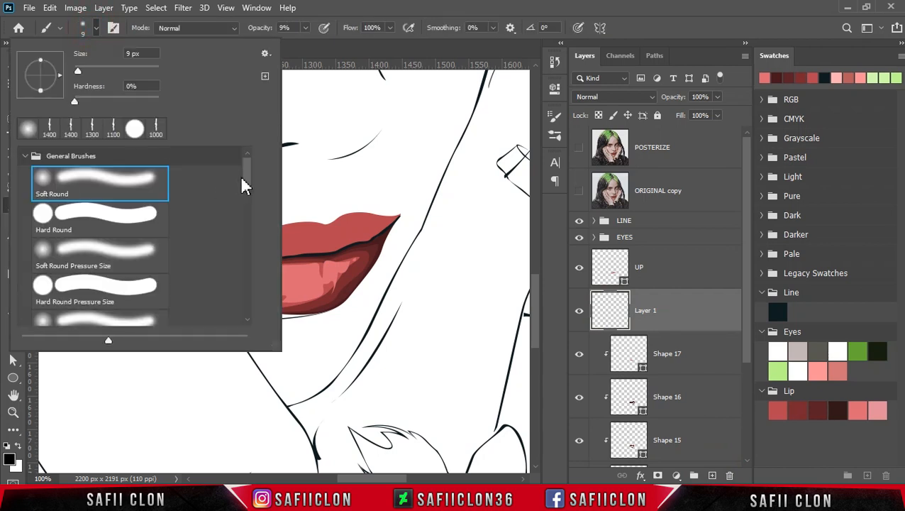
{"action": "left_click_drag", "start_coordinate": [250, 175], "coordinate": [248, 271]}
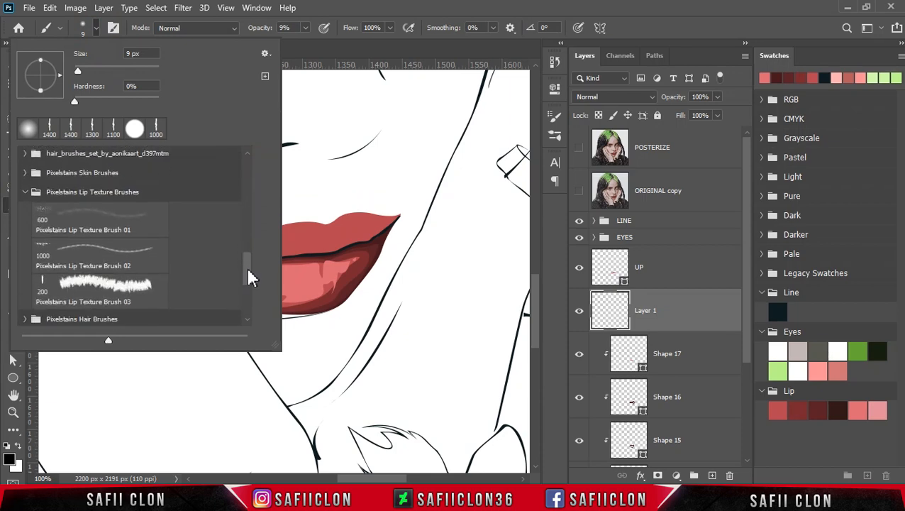
{"action": "left_click", "coordinate": [98, 193]}
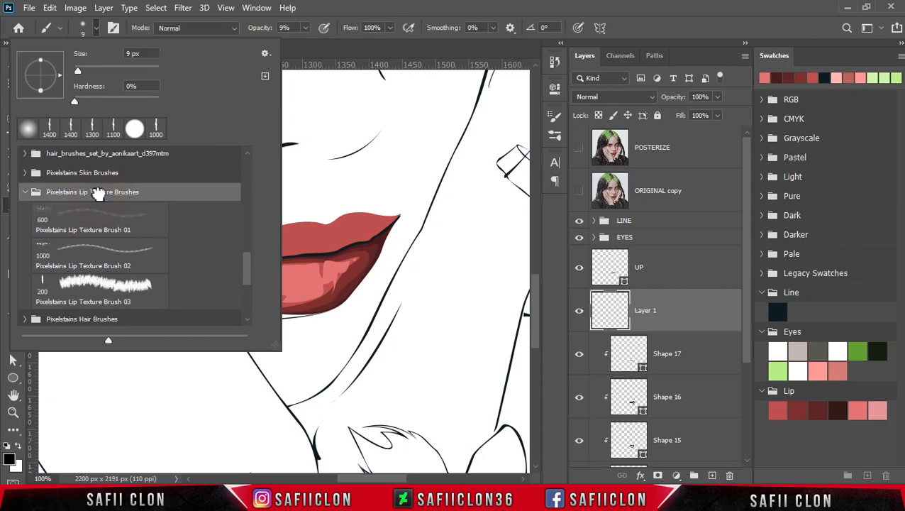
{"action": "left_click", "coordinate": [105, 252]}
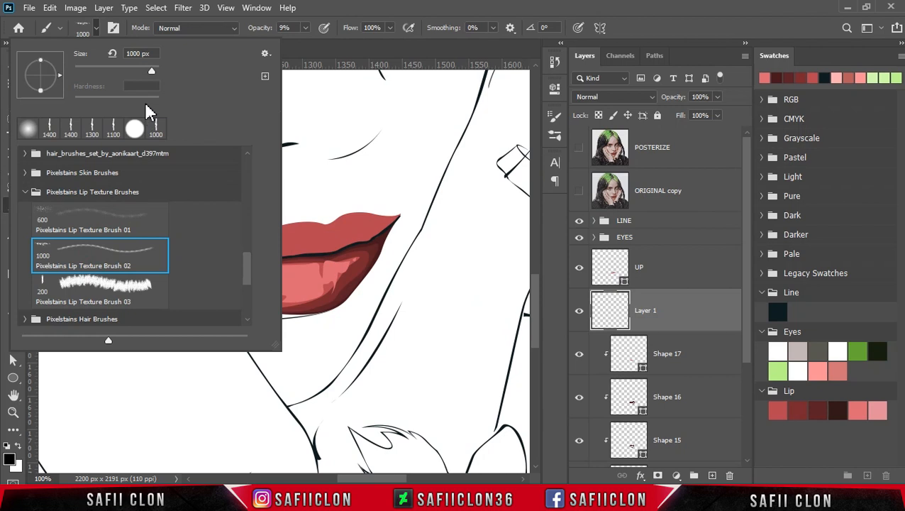
{"action": "left_click_drag", "start_coordinate": [152, 71], "coordinate": [150, 71]}
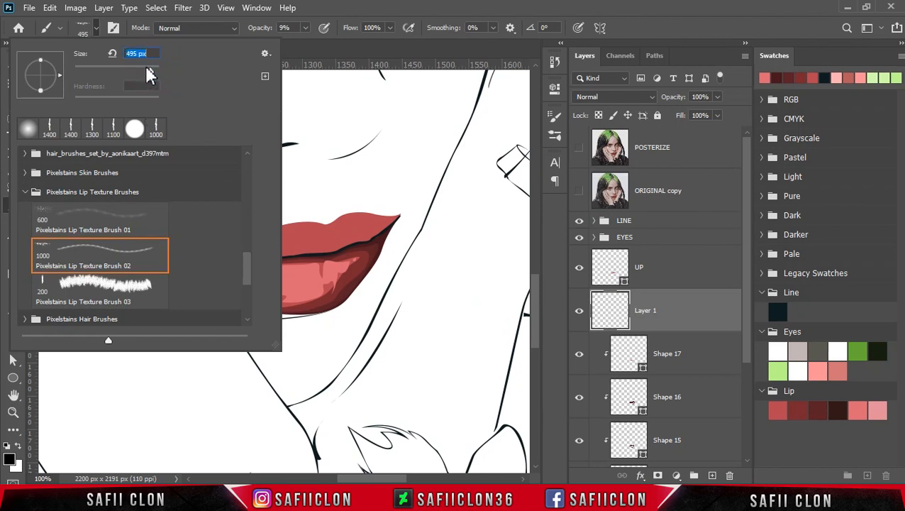
{"action": "left_click", "coordinate": [98, 28]}
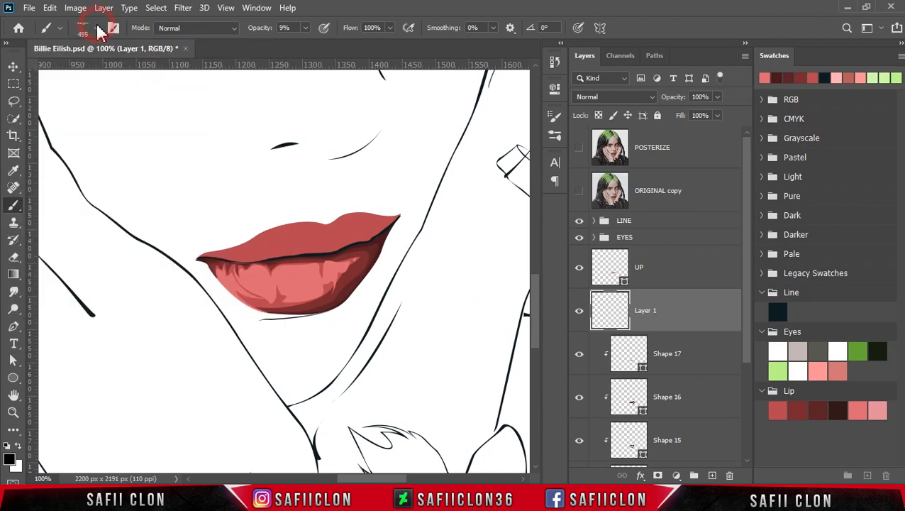
{"action": "left_click", "coordinate": [306, 29]}
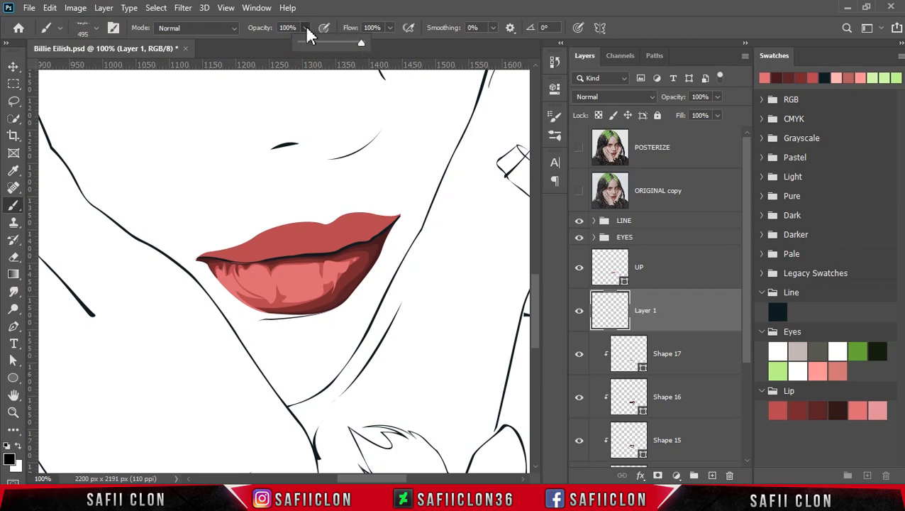
{"action": "left_click", "coordinate": [287, 28]}
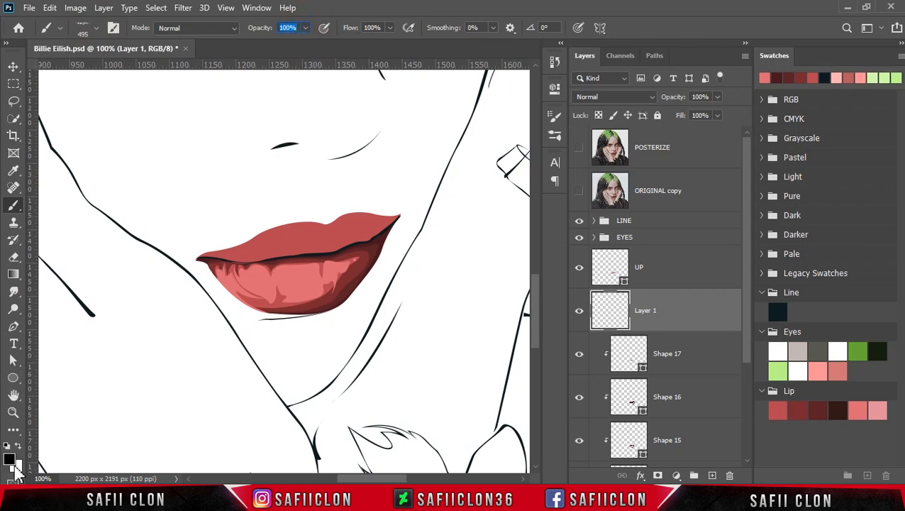
Set the foreground color to fff8f9, a near-white tint based on the lightest pink Lip swatch.
{"action": "left_click", "coordinate": [19, 446]}
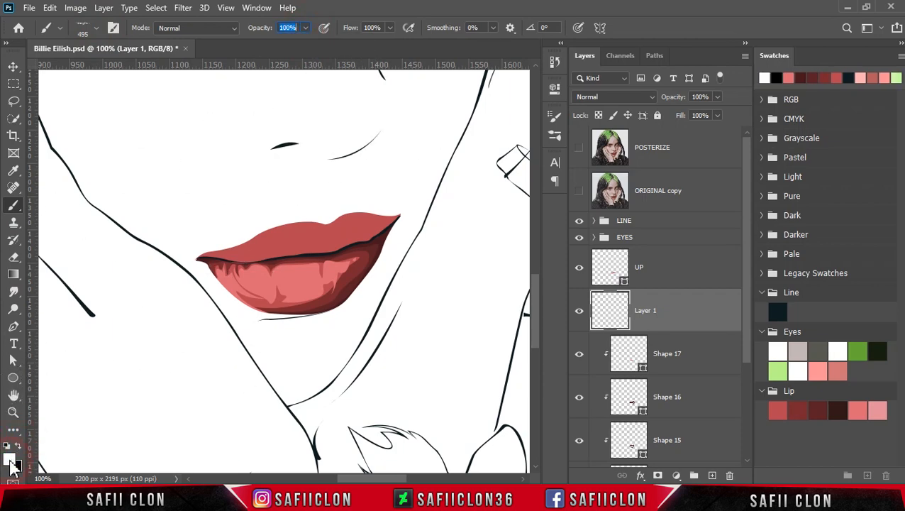
{"action": "left_click", "coordinate": [11, 461]}
{"action": "left_click_drag", "start_coordinate": [498, 104], "coordinate": [481, 83]}
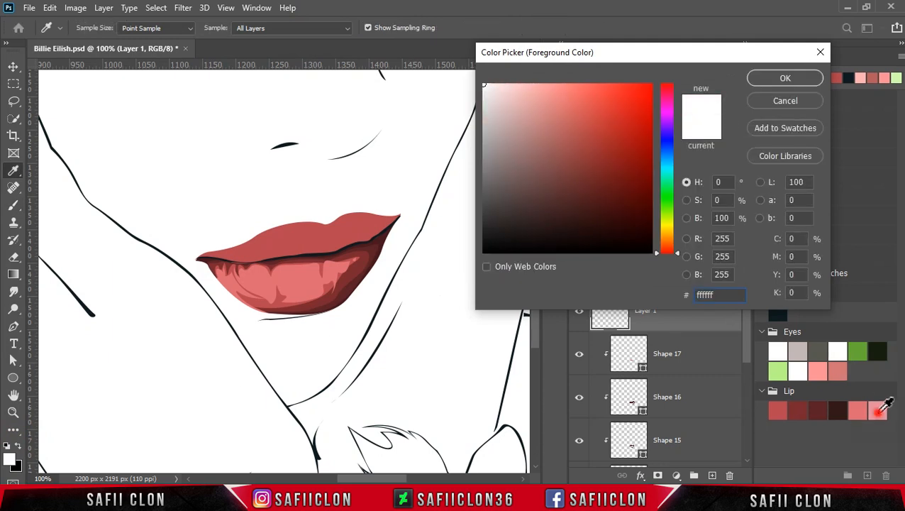
{"action": "left_click", "coordinate": [880, 410]}
{"action": "left_click_drag", "start_coordinate": [544, 99], "coordinate": [531, 86]}
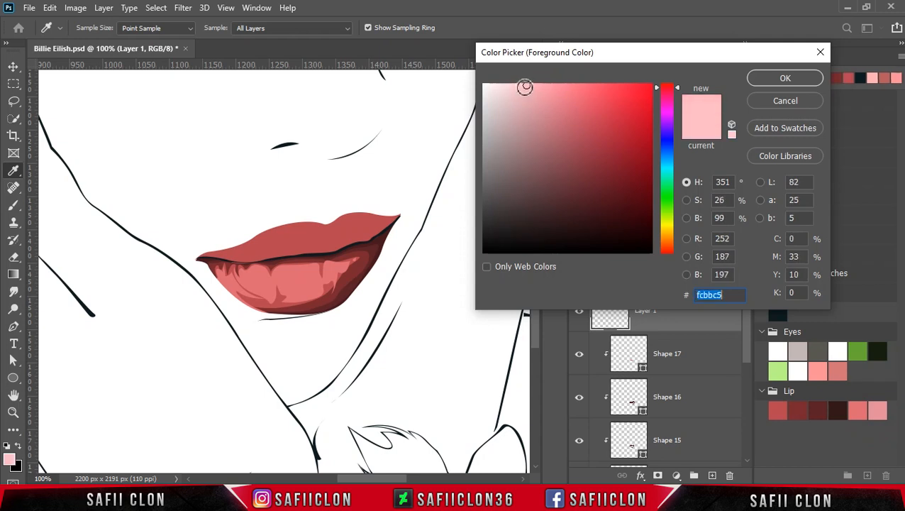
{"action": "left_click_drag", "start_coordinate": [525, 87], "coordinate": [494, 75]}
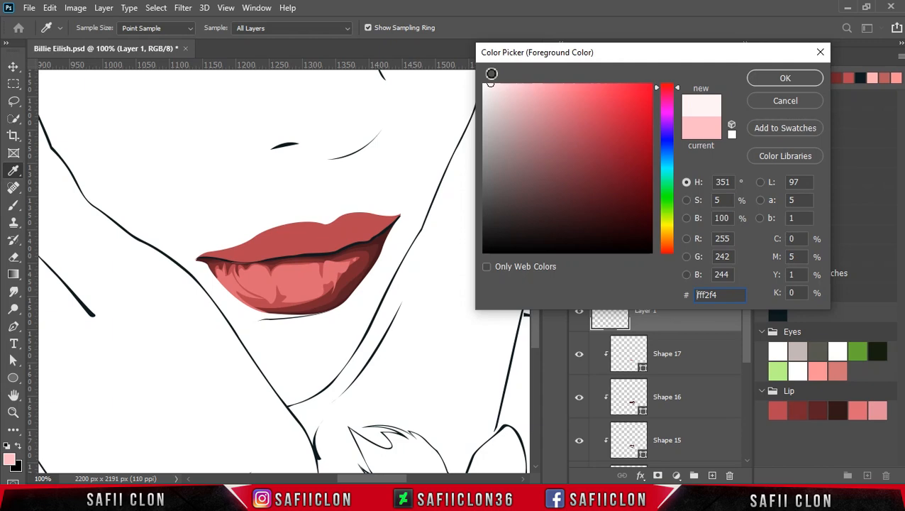
{"action": "left_click_drag", "start_coordinate": [501, 88], "coordinate": [488, 81]}
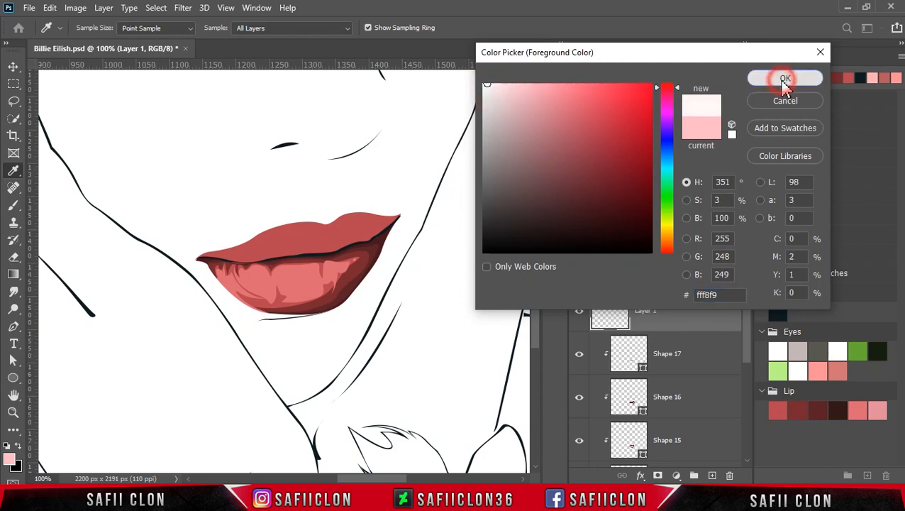
{"action": "left_click", "coordinate": [781, 82]}
Stamp the lip texture once over the lower lip and scale it down to about 42% across the highlights.
{"action": "key", "text": "b"}
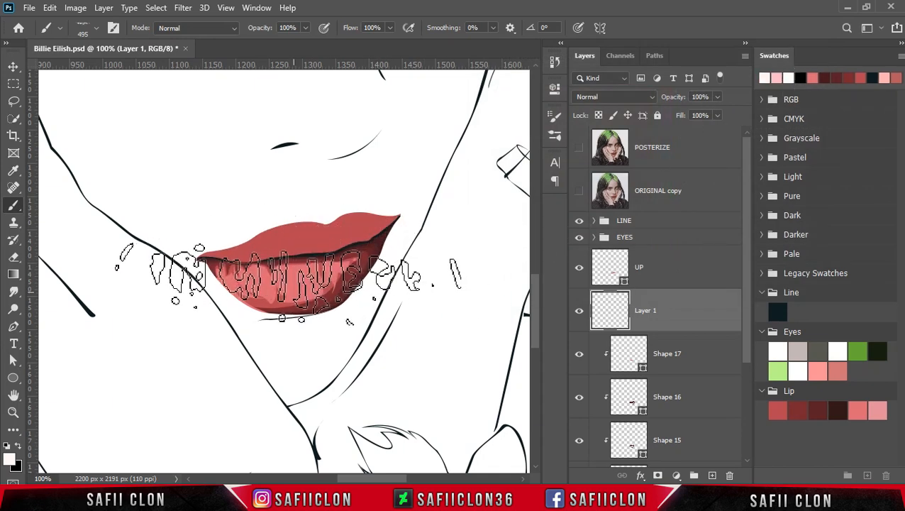
{"action": "left_click", "coordinate": [288, 281]}
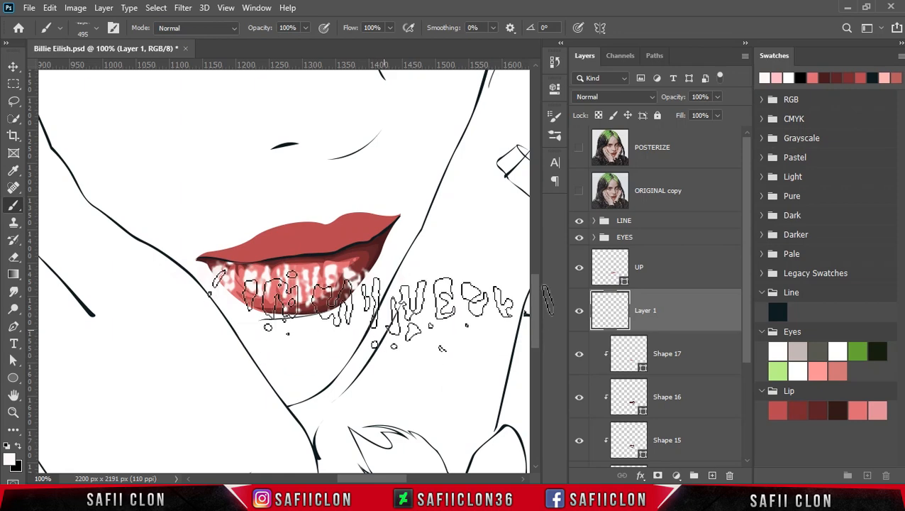
{"action": "key", "text": "ctrl+t"}
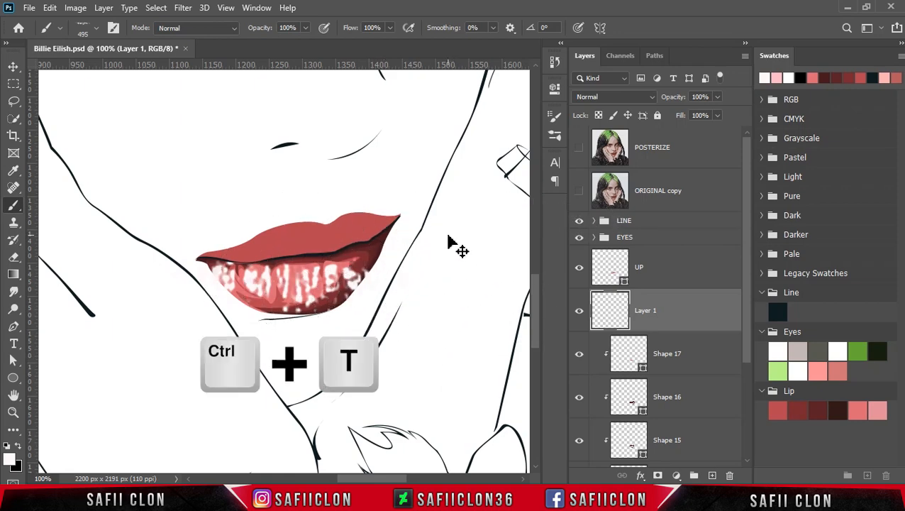
{"action": "left_click_drag", "start_coordinate": [457, 257], "coordinate": [367, 281]}
{"action": "left_click_drag", "start_coordinate": [317, 296], "coordinate": [298, 290]}
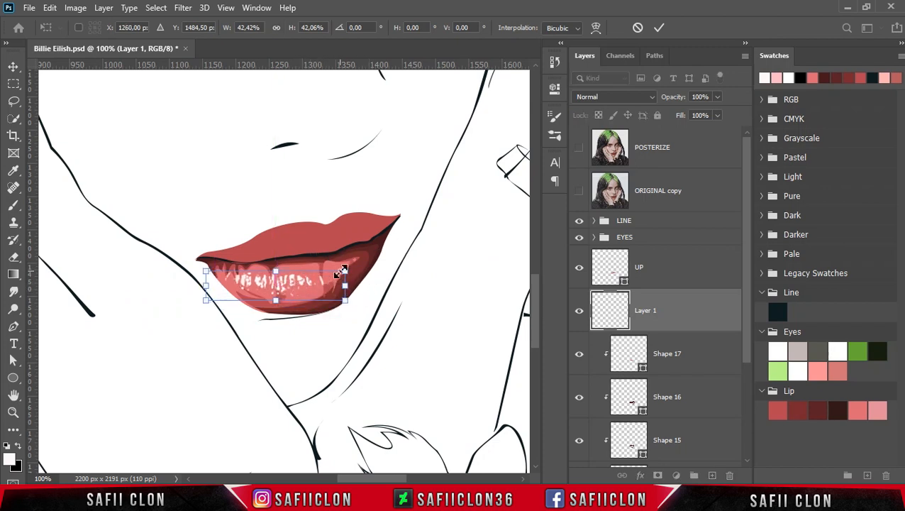
Warp the lip texture so its upper and lower edges follow the curve of the lower lip.
{"action": "left_click", "coordinate": [594, 28]}
{"action": "left_click", "coordinate": [273, 288]}
{"action": "left_click_drag", "start_coordinate": [345, 271], "coordinate": [348, 255]}
{"action": "left_click_drag", "start_coordinate": [206, 271], "coordinate": [201, 255]}
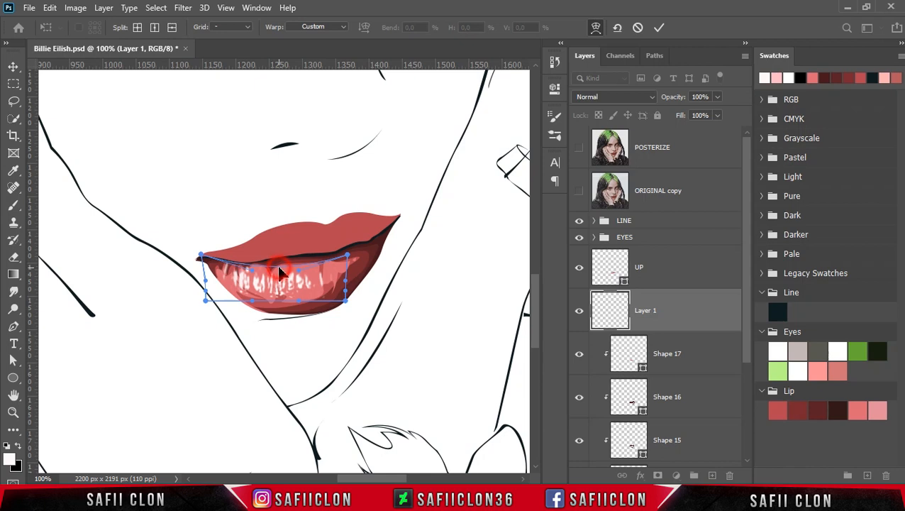
{"action": "left_click_drag", "start_coordinate": [280, 272], "coordinate": [280, 282]}
{"action": "left_click_drag", "start_coordinate": [347, 306], "coordinate": [349, 291]}
{"action": "left_click_drag", "start_coordinate": [204, 301], "coordinate": [202, 292]}
{"action": "left_click_drag", "start_coordinate": [205, 281], "coordinate": [206, 254]}
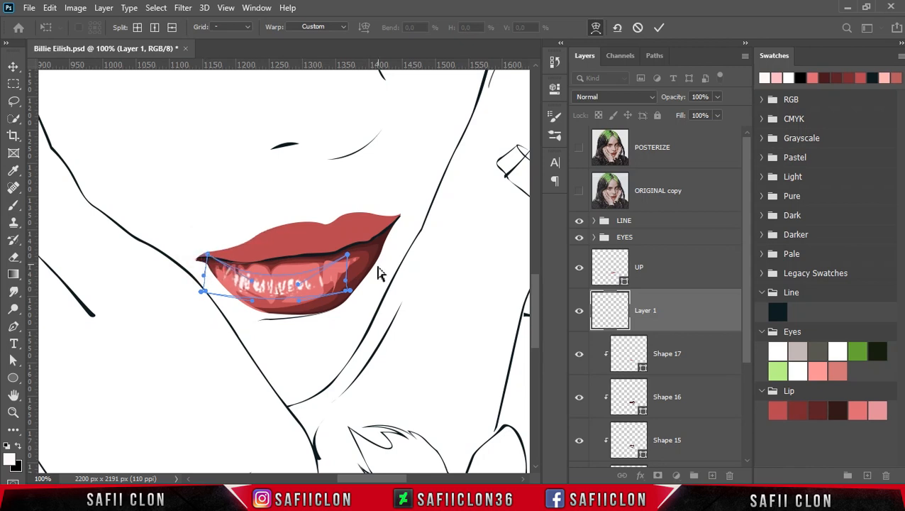
Rotate the lip texture to about -3.9°, scale it to about 41% by 37%, nudge it along the lower lip, and apply the transform.
{"action": "left_click", "coordinate": [596, 27]}
{"action": "left_click_drag", "start_coordinate": [301, 283], "coordinate": [293, 280]}
{"action": "left_click_drag", "start_coordinate": [369, 305], "coordinate": [372, 300]}
{"action": "left_click_drag", "start_coordinate": [284, 282], "coordinate": [303, 274]}
{"action": "left_click_drag", "start_coordinate": [355, 237], "coordinate": [338, 243]}
{"action": "left_click_drag", "start_coordinate": [303, 273], "coordinate": [302, 281]}
{"action": "left_click_drag", "start_coordinate": [338, 272], "coordinate": [378, 298]}
{"action": "key", "text": "Right"}
{"action": "key", "text": "Right"}
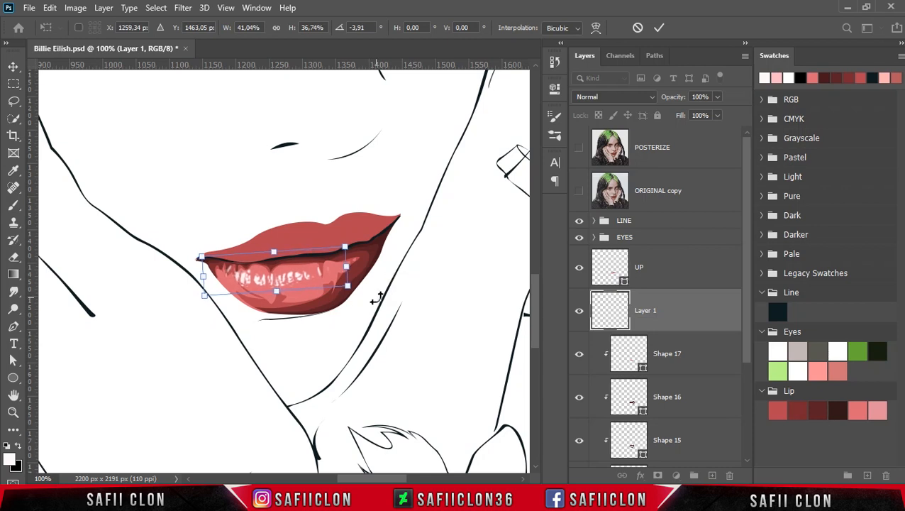
{"action": "left_click", "coordinate": [659, 29]}
{"action": "key", "text": "b"}
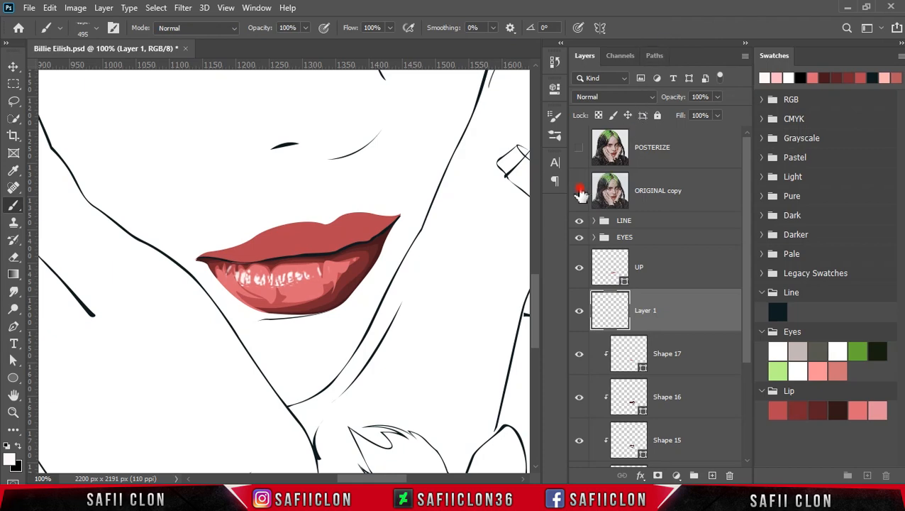
Compare the lip texture with the original photo and examine the lips in relation to the whole face.
{"action": "left_click", "coordinate": [580, 192]}
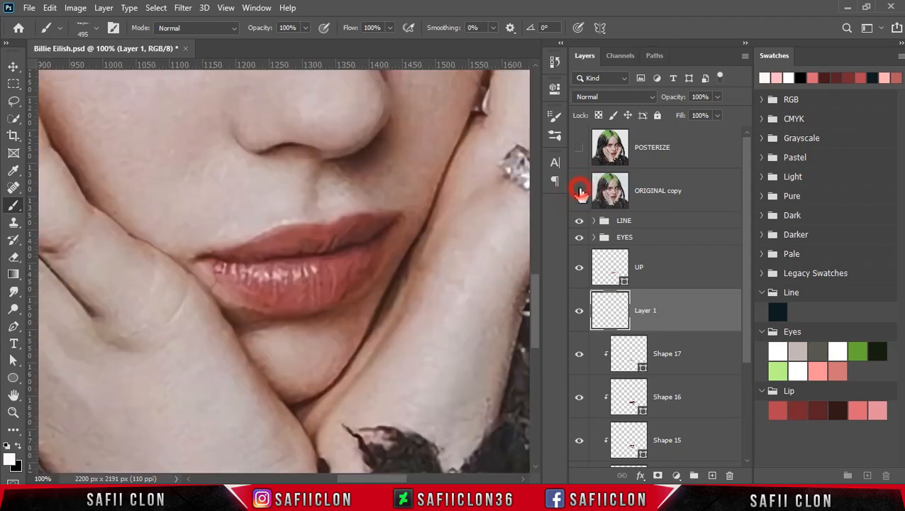
{"action": "left_click", "coordinate": [579, 192]}
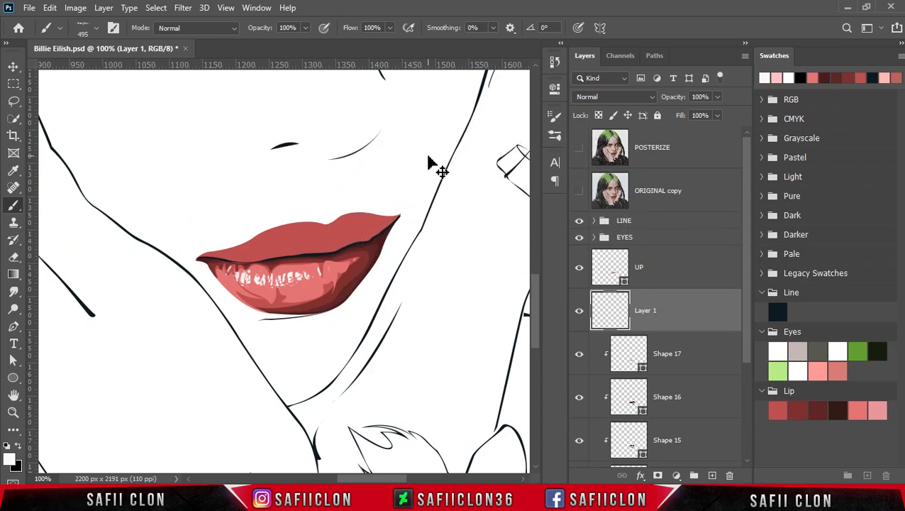
{"action": "key", "text": "ctrl+minus"}
{"action": "key", "text": "ctrl+minus"}
{"action": "key", "text": "ctrl+minus"}
{"action": "key", "text": "ctrl+minus"}
{"action": "key", "text": "ctrl+plus"}
{"action": "key", "text": "ctrl+plus"}
{"action": "key", "text": "ctrl+plus"}
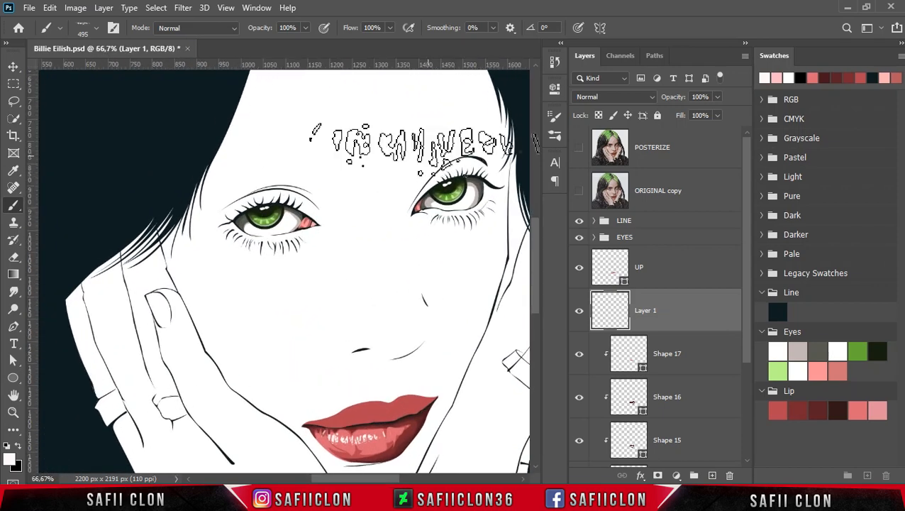
{"action": "scroll", "coordinate": [537, 298], "scroll_direction": "down", "scroll_amount": 3}
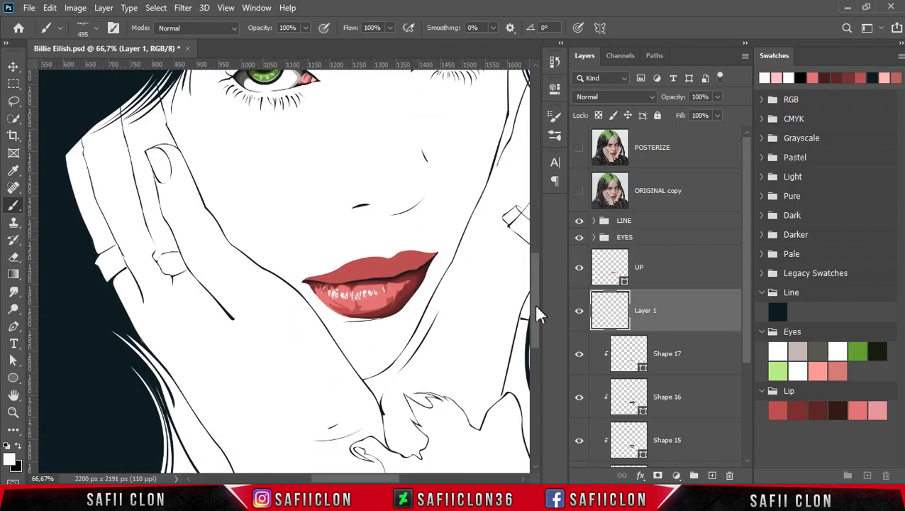
Enlarge the lip texture to about 112% width and 105% height, rotate it about -1.7°, and nudge it into place under the mouth line.
{"action": "key", "text": "ctrl+t"}
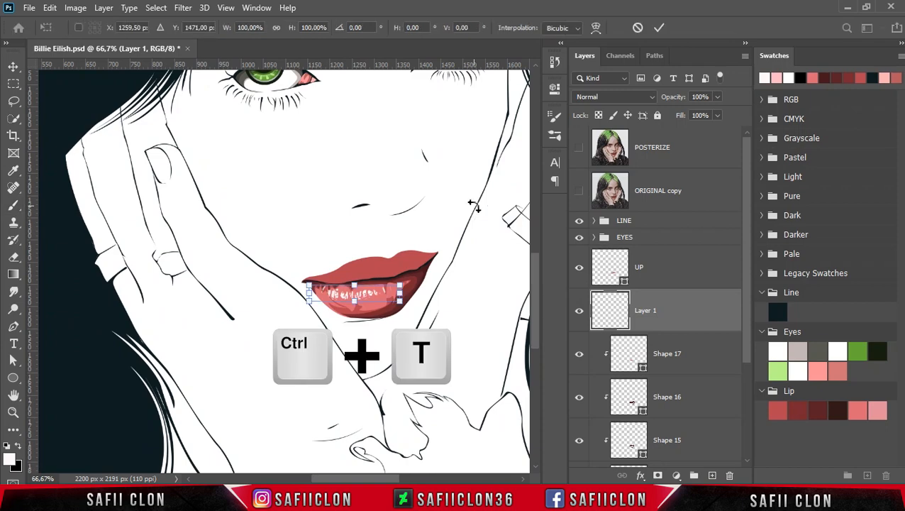
{"action": "key", "text": "ctrl+plus"}
{"action": "left_click_drag", "start_coordinate": [322, 291], "coordinate": [319, 290]}
{"action": "left_click_drag", "start_coordinate": [404, 307], "coordinate": [397, 307]}
{"action": "left_click_drag", "start_coordinate": [459, 304], "coordinate": [484, 318]}
{"action": "key", "text": "Right"}
{"action": "key", "text": "Up"}
{"action": "key", "text": "Up"}
{"action": "key", "text": "Right"}
{"action": "key", "text": "Right"}
{"action": "key", "text": "Up"}
{"action": "key", "text": "Up"}
{"action": "key", "text": "Right"}
{"action": "key", "text": "Right"}
{"action": "key", "text": "Down"}
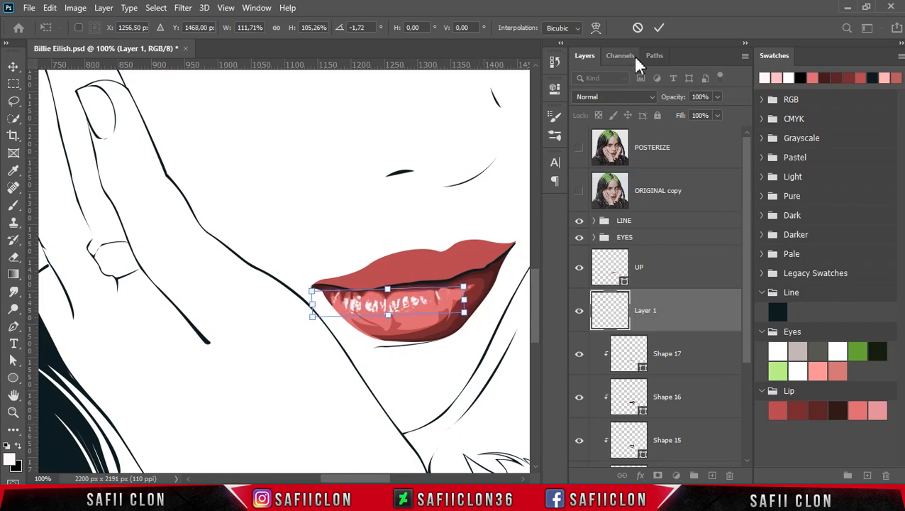
{"action": "left_click", "coordinate": [661, 28]}
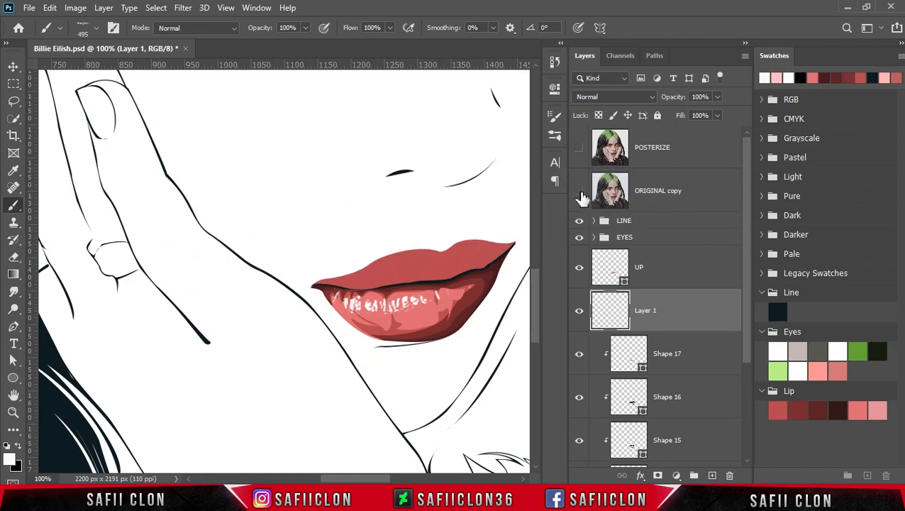
Check the texture against the posterized photo and clip its layer to the lower lip.
{"action": "left_click", "coordinate": [578, 149]}
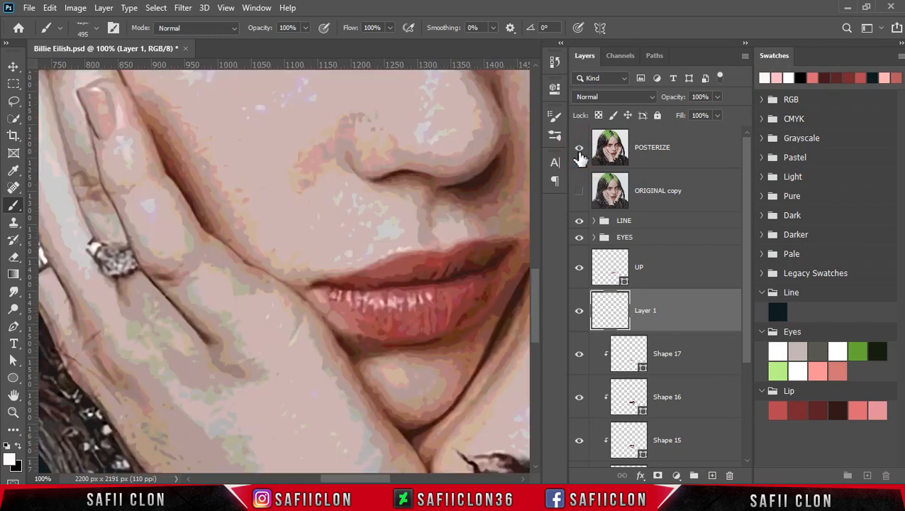
{"action": "left_click", "coordinate": [578, 152]}
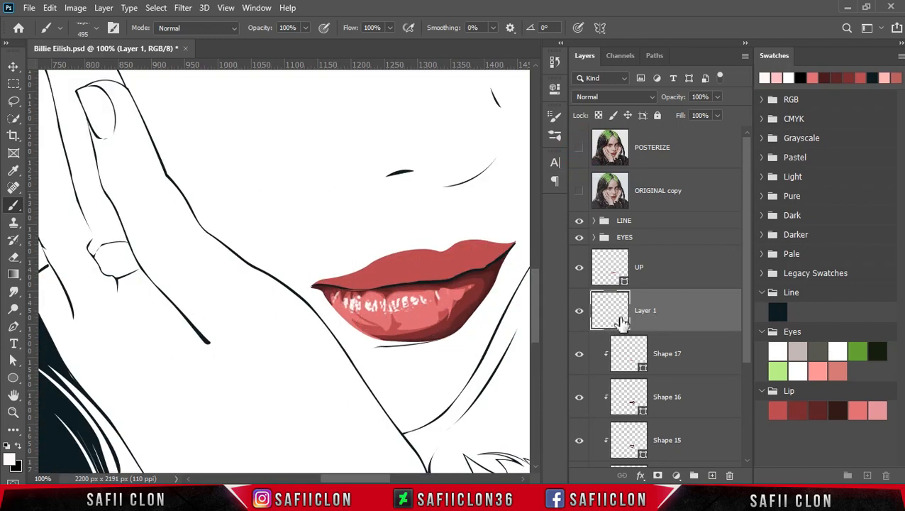
{"action": "right_click", "coordinate": [682, 312]}
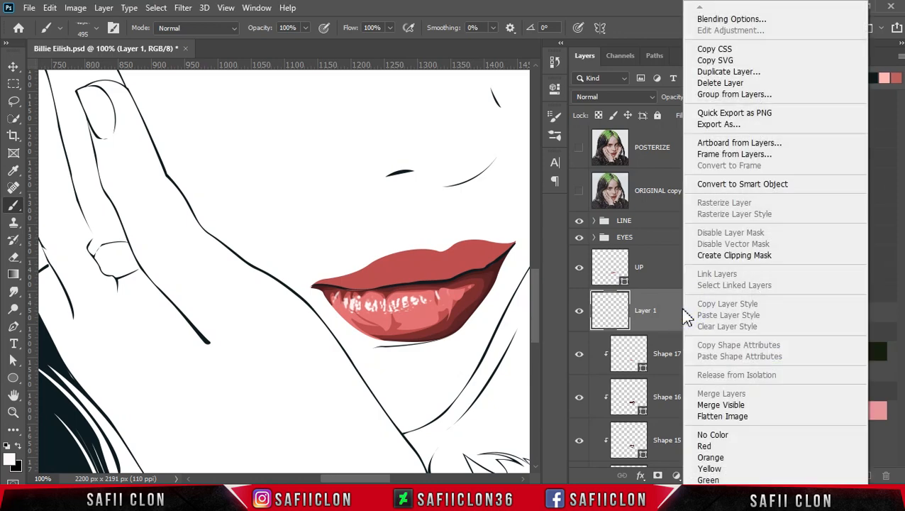
{"action": "left_click", "coordinate": [721, 255]}
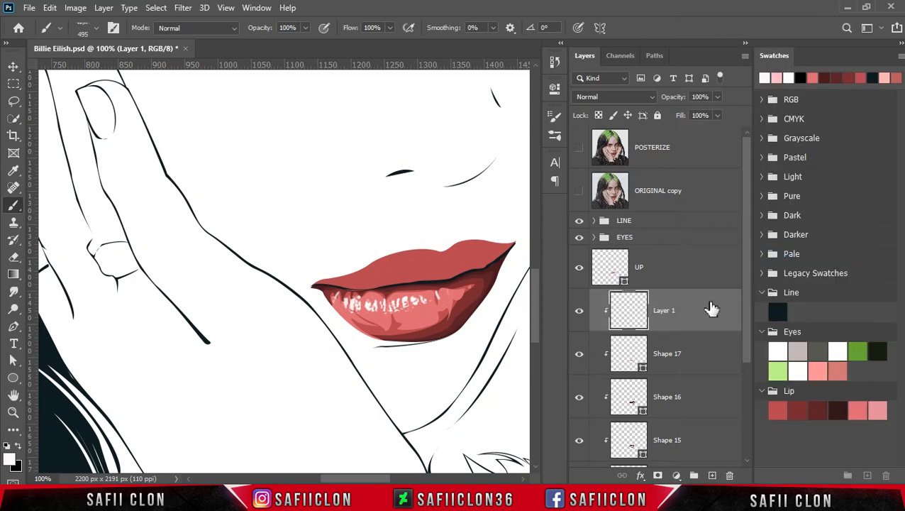
Select the UP layer and set the Pen tool to Shape mode with the New Layer path operation.
{"action": "left_click", "coordinate": [687, 276]}
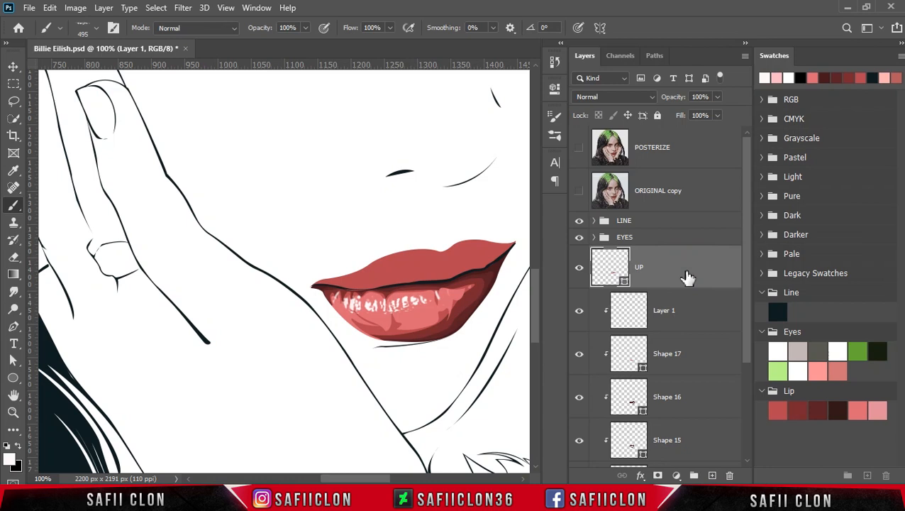
{"action": "left_click_drag", "start_coordinate": [365, 479], "coordinate": [371, 466]}
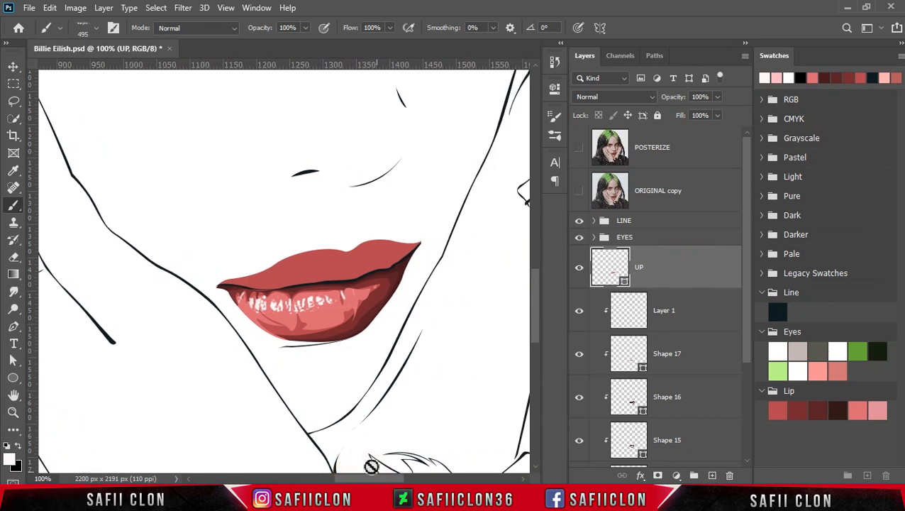
{"action": "left_click", "coordinate": [17, 328]}
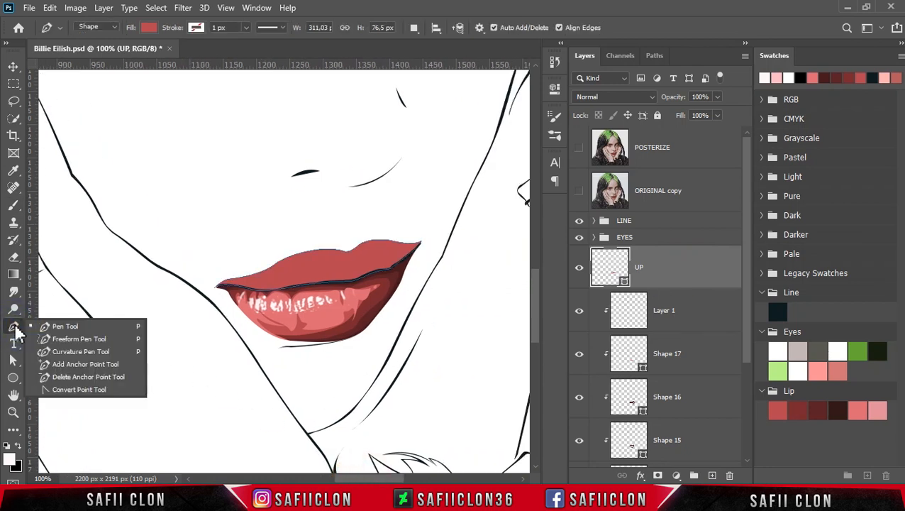
{"action": "left_click", "coordinate": [49, 326]}
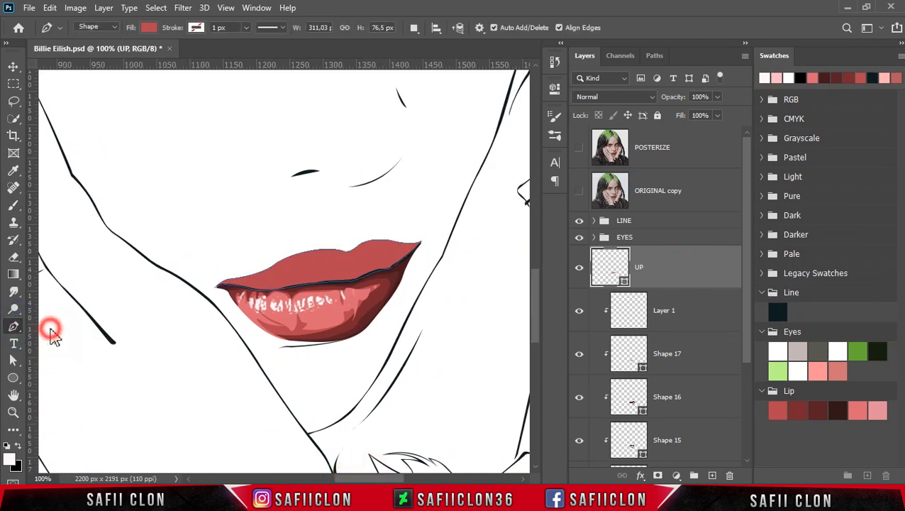
{"action": "left_click", "coordinate": [109, 26]}
{"action": "left_click", "coordinate": [106, 37]}
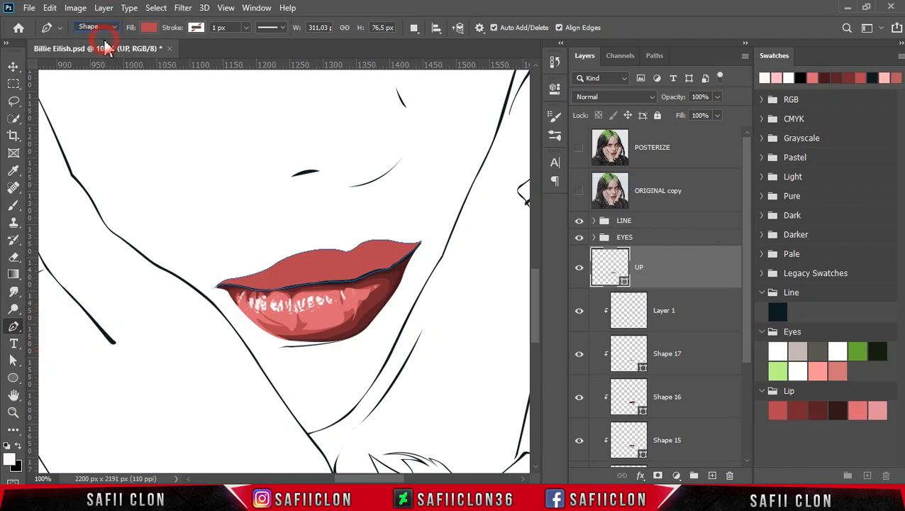
{"action": "left_click", "coordinate": [415, 30]}
{"action": "left_click", "coordinate": [418, 40]}
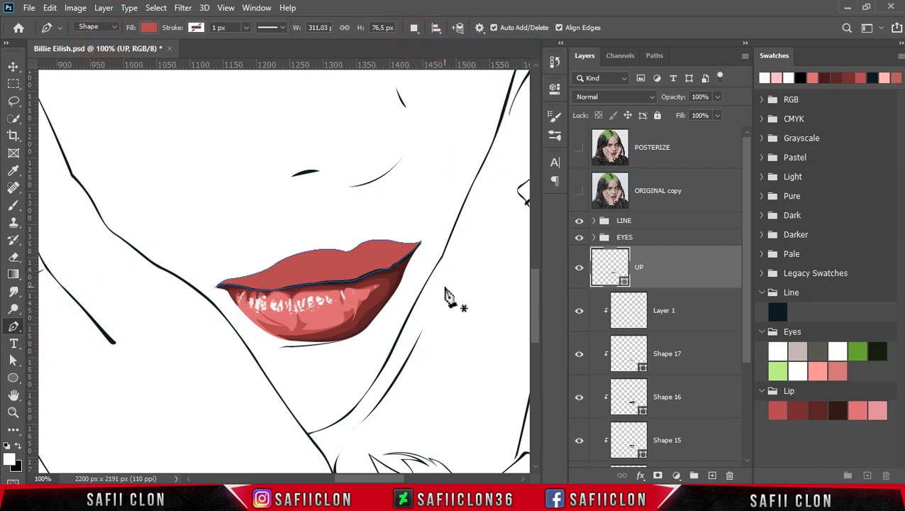
Trace a closed shadow shape about 348 by 104 px over the upper lip's lower part, using the posterized photo as reference.
{"action": "left_click", "coordinate": [579, 149]}
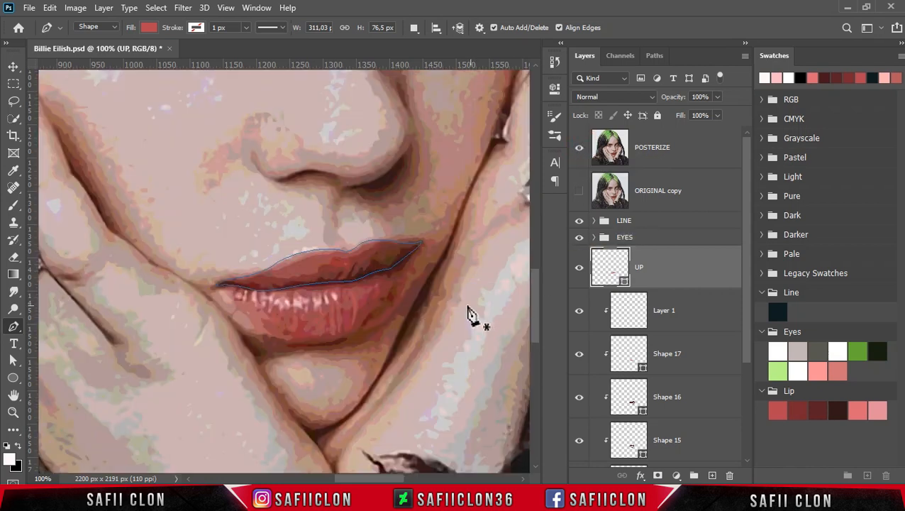
{"action": "left_click", "coordinate": [211, 280]}
{"action": "left_click_drag", "start_coordinate": [249, 278], "coordinate": [391, 234]}
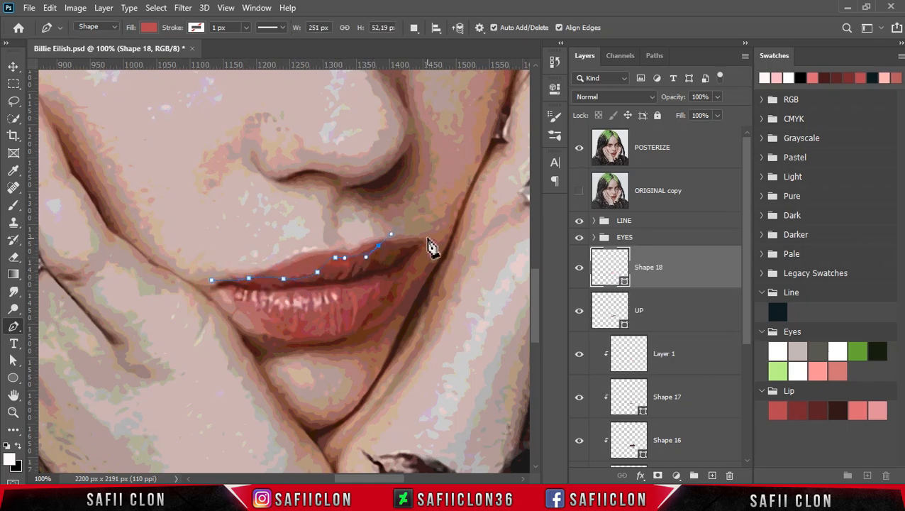
{"action": "left_click_drag", "start_coordinate": [422, 271], "coordinate": [406, 279]}
{"action": "left_click_drag", "start_coordinate": [296, 304], "coordinate": [273, 305]}
{"action": "left_click_drag", "start_coordinate": [240, 302], "coordinate": [229, 261]}
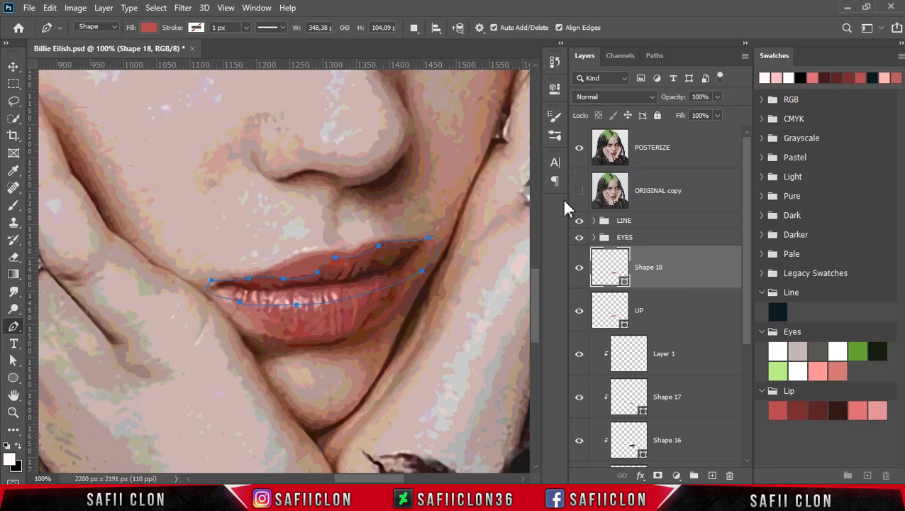
{"action": "left_click", "coordinate": [578, 149]}
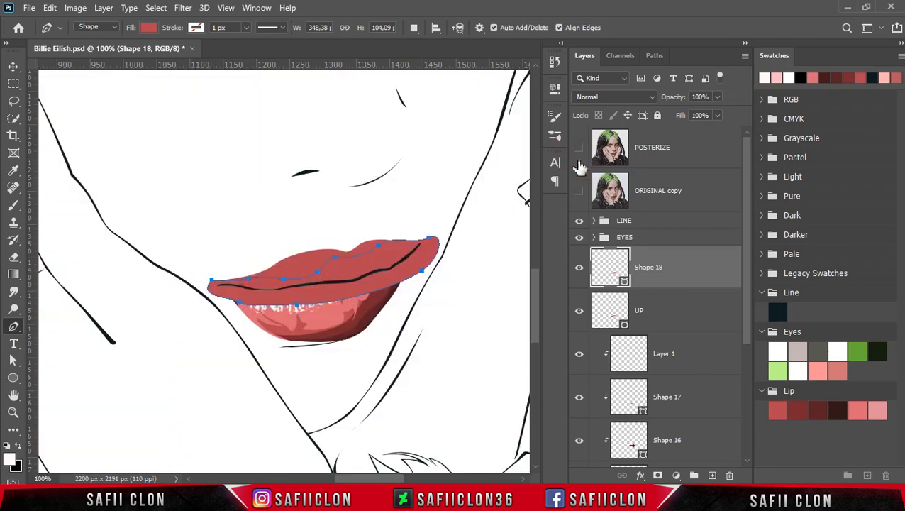
Fill the upper lip's shadow shape with the second Lip swatch, 79282f, and clip it to the upper lip.
{"action": "double_click", "coordinate": [623, 278]}
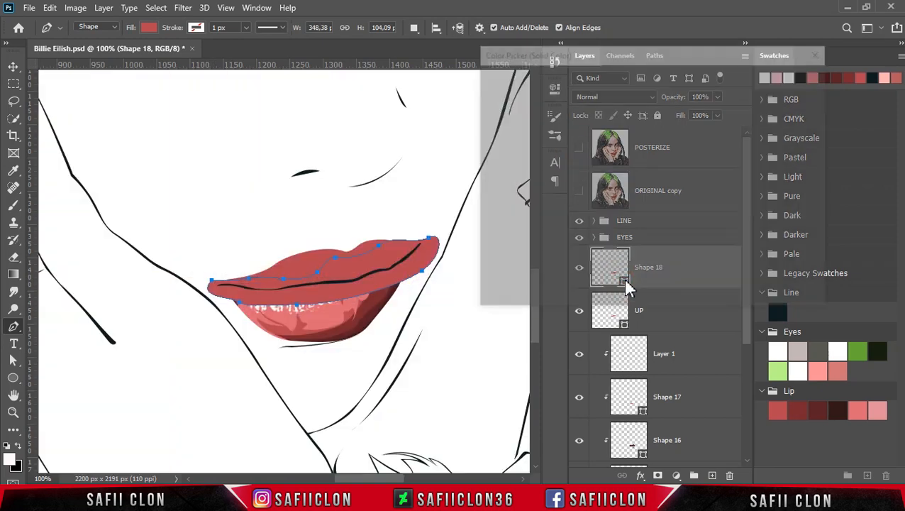
{"action": "left_click", "coordinate": [798, 410]}
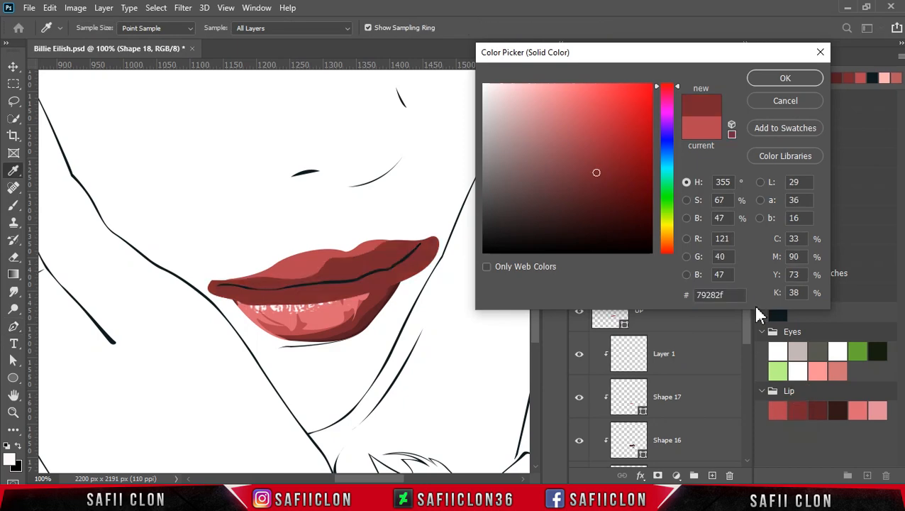
{"action": "left_click", "coordinate": [765, 80]}
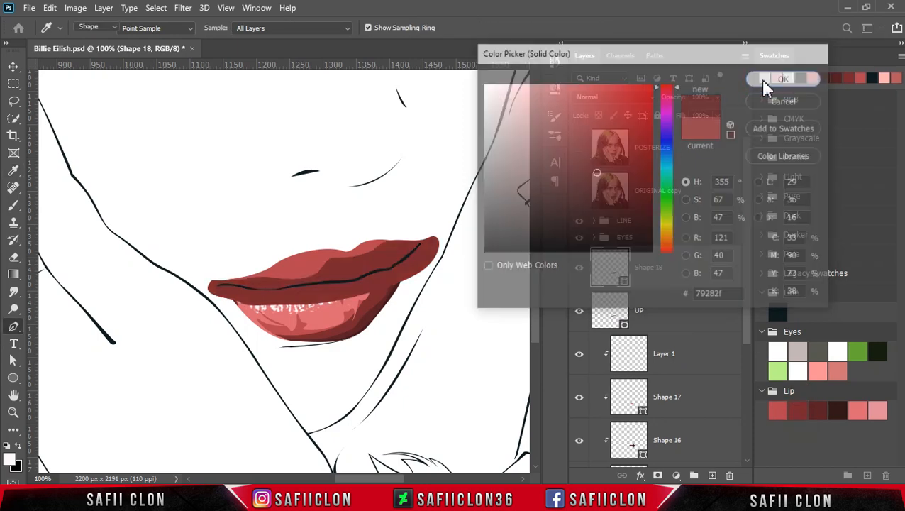
{"action": "right_click", "coordinate": [677, 268]}
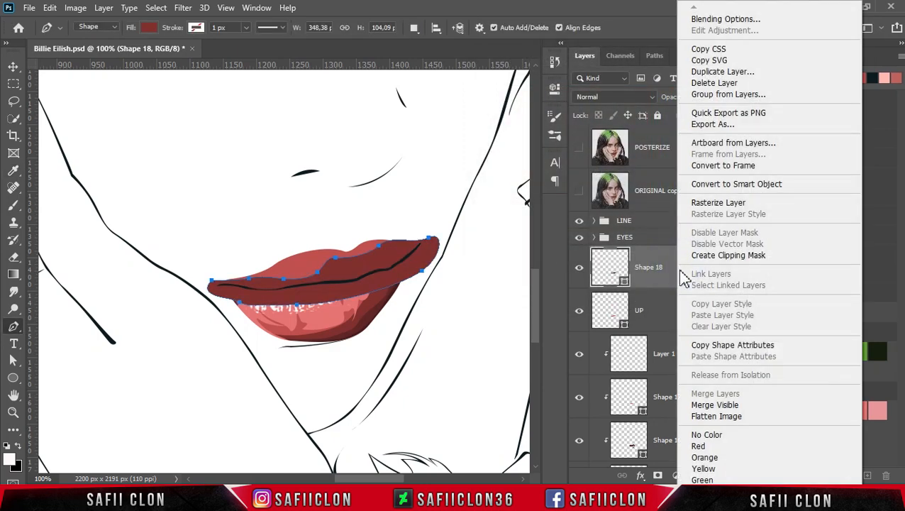
{"action": "left_click", "coordinate": [720, 257]}
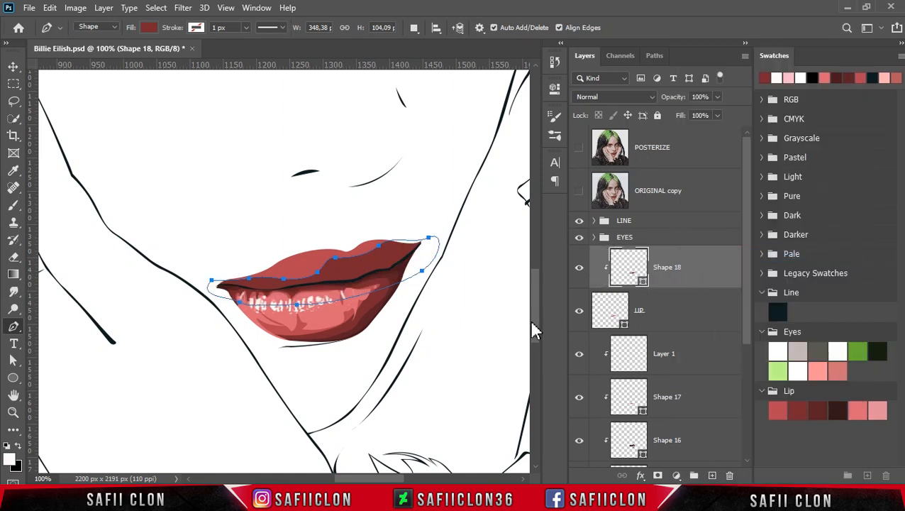
Start a second shadow shape on a new layer, tracing the darker edge from the mouth's left corner toward the upper lip's center.
{"action": "left_click", "coordinate": [417, 28]}
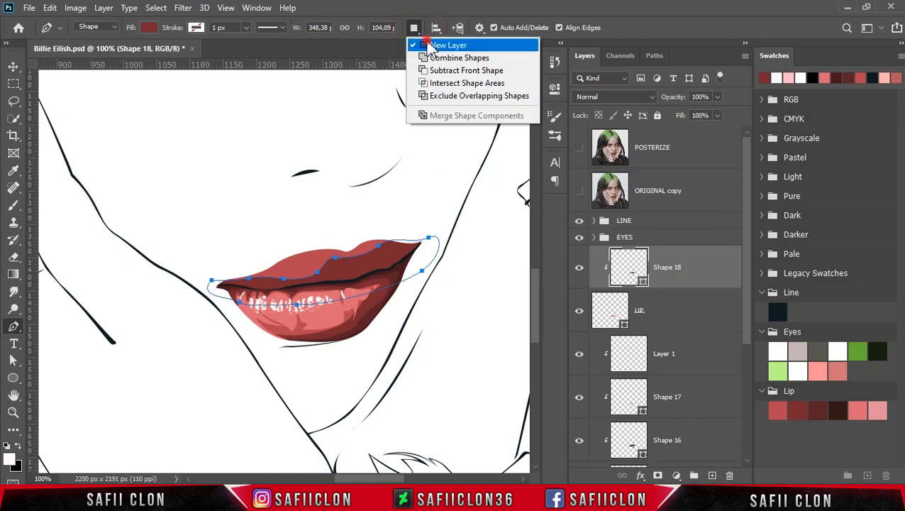
{"action": "left_click", "coordinate": [428, 42]}
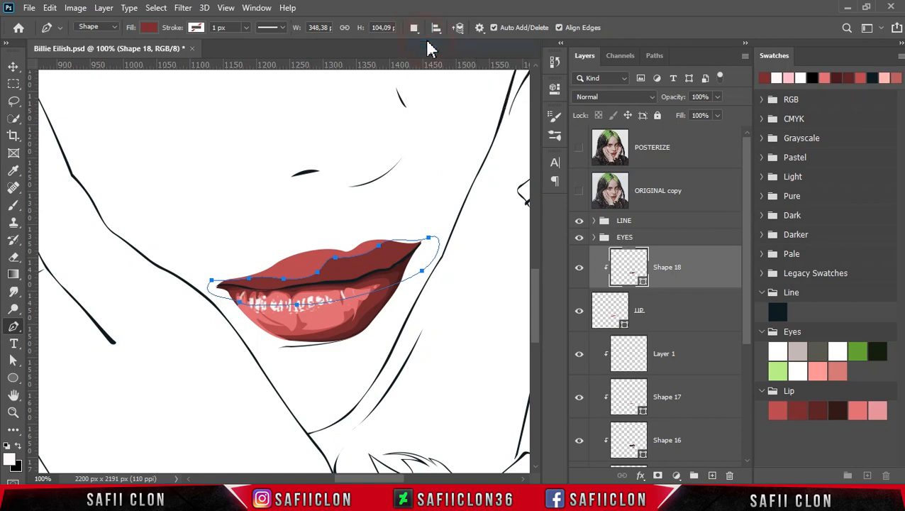
{"action": "left_click", "coordinate": [578, 150]}
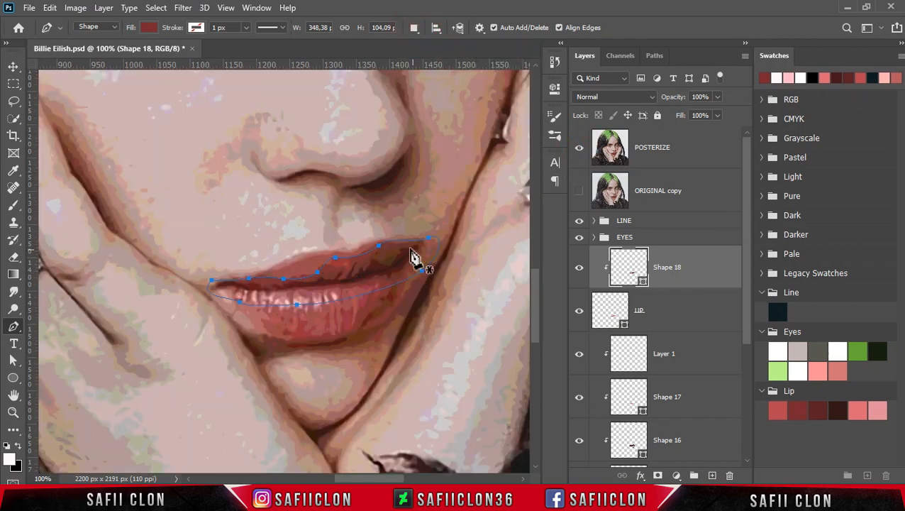
{"action": "key", "text": "ctrl+plus"}
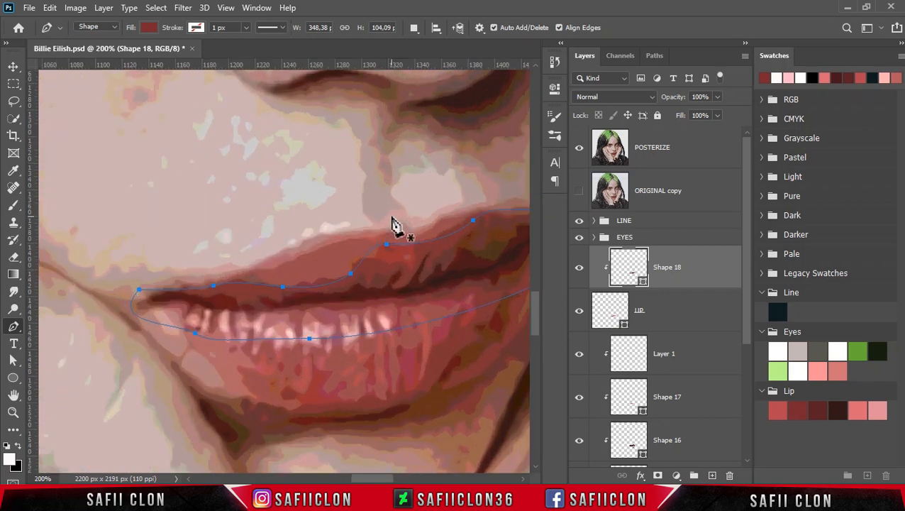
{"action": "left_click", "coordinate": [141, 303]}
{"action": "left_click_drag", "start_coordinate": [172, 292], "coordinate": [318, 292]}
{"action": "left_click", "coordinate": [263, 300]}
{"action": "left_click_drag", "start_coordinate": [360, 281], "coordinate": [431, 250]}
{"action": "left_click_drag", "start_coordinate": [423, 267], "coordinate": [422, 275]}
{"action": "left_click_drag", "start_coordinate": [378, 477], "coordinate": [390, 478]}
Continue the second shadow outline through the jagged creases at the upper lip's center and around the right mouth corner.
{"action": "left_click_drag", "start_coordinate": [297, 275], "coordinate": [342, 216]}
{"action": "left_click", "coordinate": [298, 276], "text": "alt"}
{"action": "left_click", "coordinate": [327, 249], "text": "alt"}
{"action": "left_click", "coordinate": [346, 250]}
{"action": "left_click_drag", "start_coordinate": [349, 254], "coordinate": [457, 190]}
{"action": "left_click_drag", "start_coordinate": [441, 253], "coordinate": [433, 276]}
Hide the posterized reference and close the second shadow shape below the mouth line, about 333 by 123 px overall.
{"action": "left_click", "coordinate": [579, 148]}
{"action": "left_click_drag", "start_coordinate": [395, 477], "coordinate": [388, 478]}
{"action": "left_click_drag", "start_coordinate": [305, 367], "coordinate": [260, 359]}
{"action": "left_click", "coordinate": [159, 356]}
{"action": "left_click", "coordinate": [89, 325]}
{"action": "left_click", "coordinate": [78, 303]}
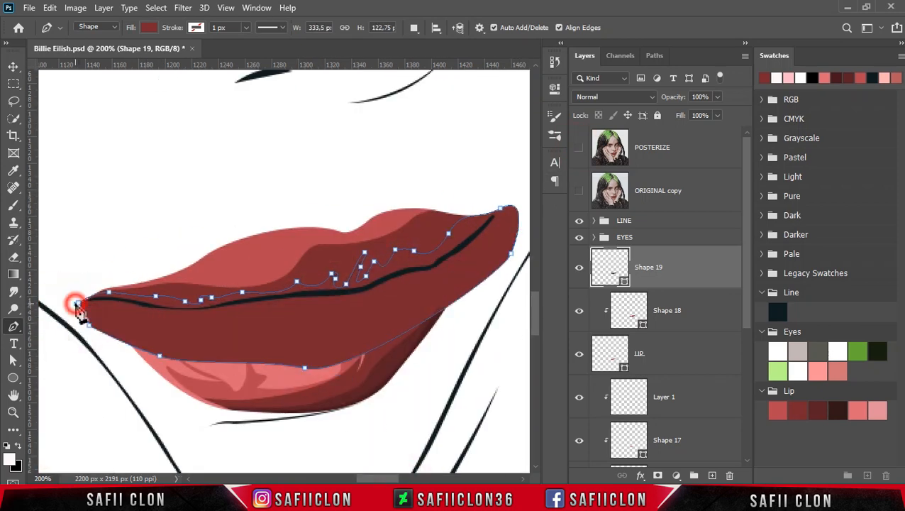
Clip the second shadow shape to the upper lip and fill it with the third Lip swatch, 592026.
{"action": "right_click", "coordinate": [670, 266]}
{"action": "left_click", "coordinate": [702, 258]}
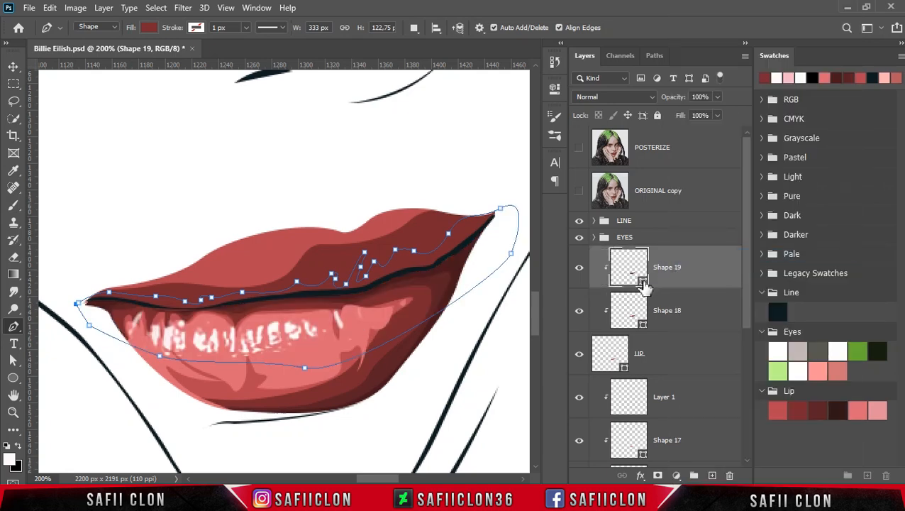
{"action": "double_click", "coordinate": [641, 282]}
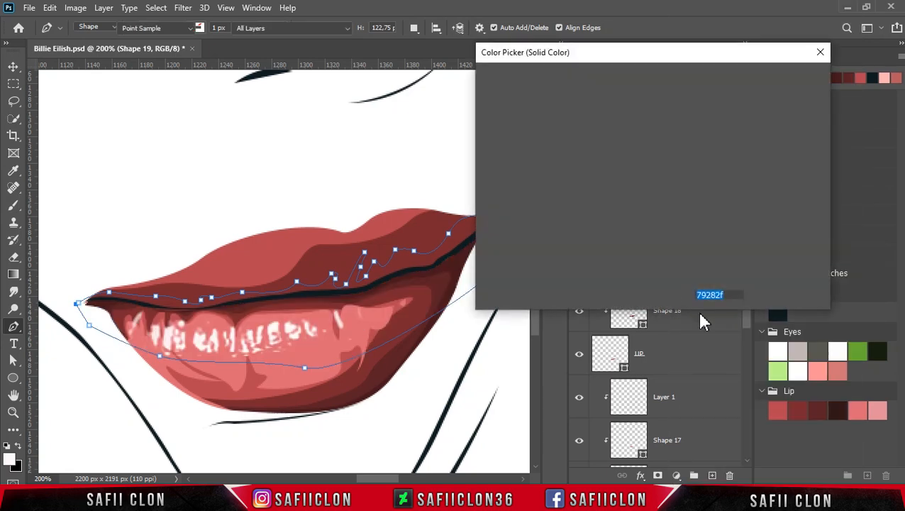
{"action": "left_click", "coordinate": [820, 411]}
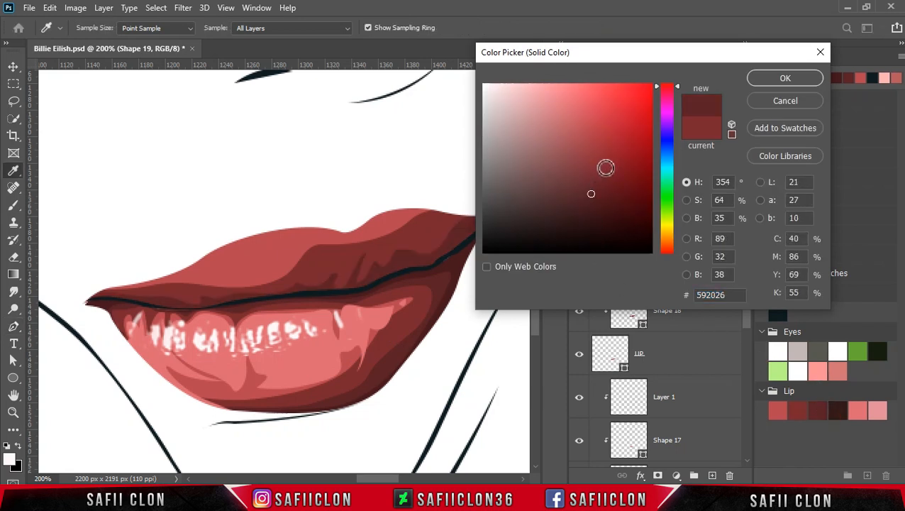
{"action": "left_click", "coordinate": [781, 79]}
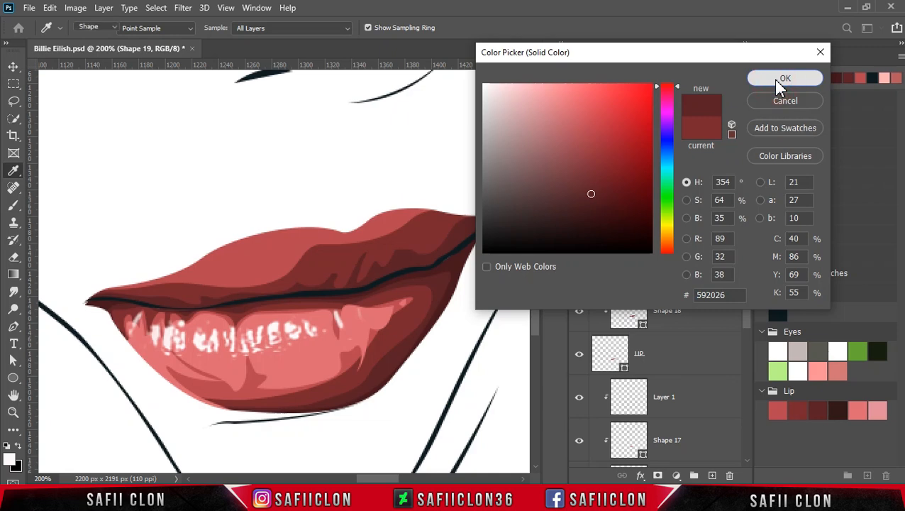
Start a third, narrower shadow shape on a new layer, tracing just above the mouth line from its left corner toward the center.
{"action": "left_click", "coordinate": [414, 27]}
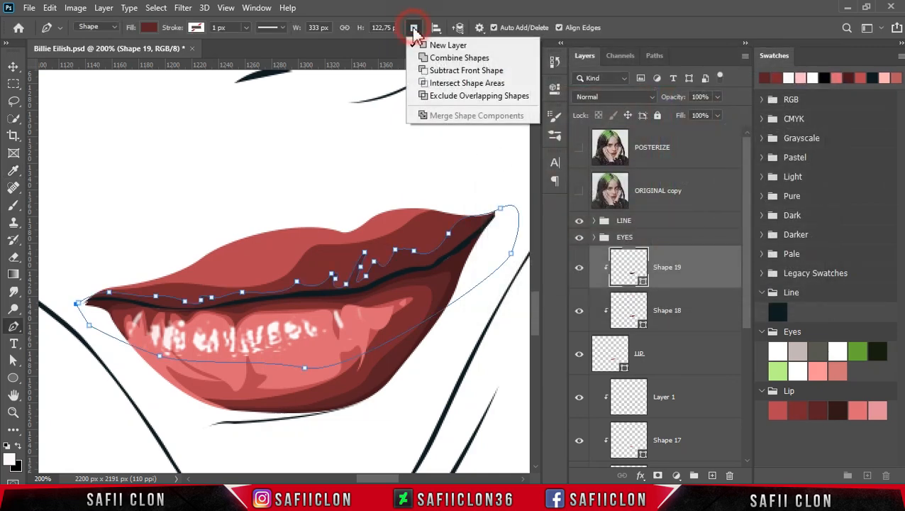
{"action": "left_click", "coordinate": [431, 40]}
{"action": "left_click", "coordinate": [86, 305]}
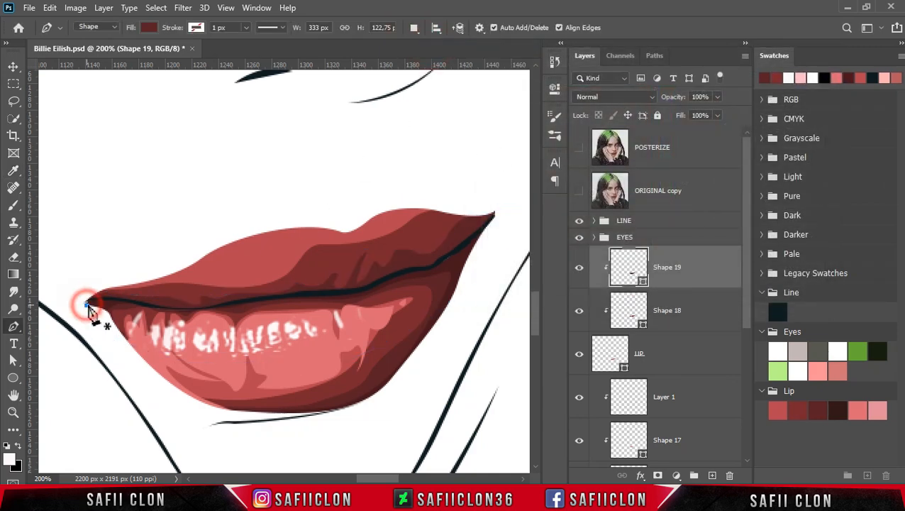
{"action": "left_click_drag", "start_coordinate": [97, 294], "coordinate": [104, 295]}
{"action": "mouse_move", "coordinate": [165, 304]}
{"action": "left_mouse_down"}
{"action": "mouse_move", "coordinate": [180, 306]}
{"action": "mouse_move", "coordinate": [169, 305]}
{"action": "left_mouse_up"}
{"action": "left_click", "coordinate": [180, 304]}
{"action": "left_click", "coordinate": [207, 305]}
{"action": "left_click", "coordinate": [243, 295]}
{"action": "left_click_drag", "start_coordinate": [296, 291], "coordinate": [303, 290]}
Continue the third shadow outline through the jagged creases at the upper lip's center and along the mouth line toward the right corner.
{"action": "left_click", "coordinate": [327, 287]}
{"action": "left_click", "coordinate": [332, 280]}
{"action": "left_click", "coordinate": [337, 291]}
{"action": "mouse_move", "coordinate": [355, 274]}
{"action": "left_mouse_down"}
{"action": "mouse_move", "coordinate": [363, 256]}
{"action": "mouse_move", "coordinate": [373, 274]}
{"action": "left_mouse_up"}
{"action": "left_click", "coordinate": [358, 268]}
{"action": "left_click", "coordinate": [373, 274]}
{"action": "left_click", "coordinate": [392, 267]}
{"action": "left_click", "coordinate": [403, 261]}
{"action": "left_click", "coordinate": [420, 264]}
{"action": "left_click", "coordinate": [457, 232]}
Round the right mouth corner and close the third shadow shape across the lower lip, about 322 by 180 px overall.
{"action": "left_click_drag", "start_coordinate": [500, 196], "coordinate": [512, 174]}
{"action": "left_click", "coordinate": [494, 261]}
{"action": "left_click", "coordinate": [340, 387]}
{"action": "left_click", "coordinate": [180, 403]}
{"action": "left_click", "coordinate": [107, 346]}
{"action": "left_click", "coordinate": [85, 303]}
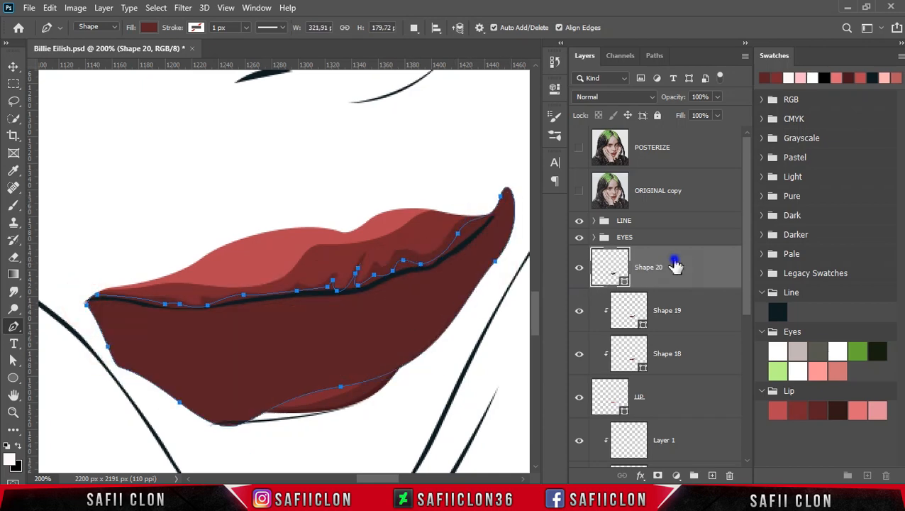
Clip the third shadow shape to the upper lip and fill it with 46181d, sampled from the lower lip's darkest shadow.
{"action": "right_click", "coordinate": [675, 265]}
{"action": "left_click", "coordinate": [661, 252]}
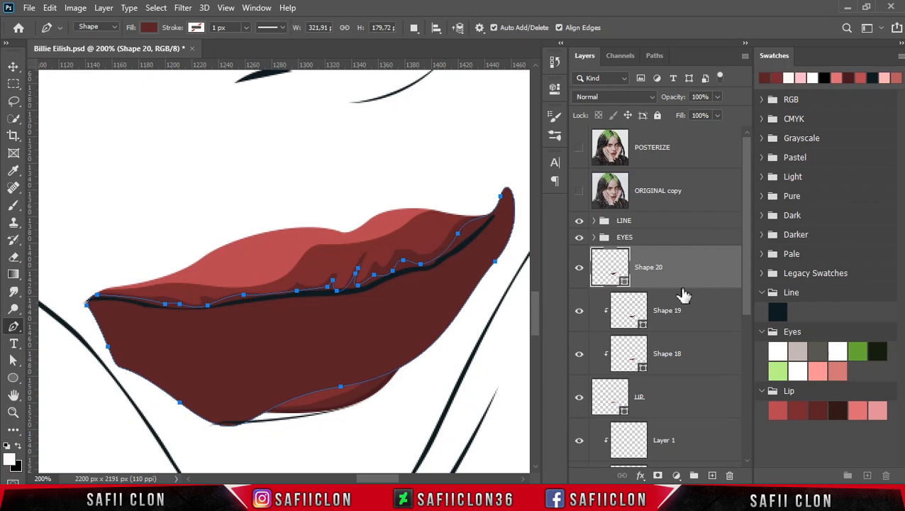
{"action": "double_click", "coordinate": [643, 282]}
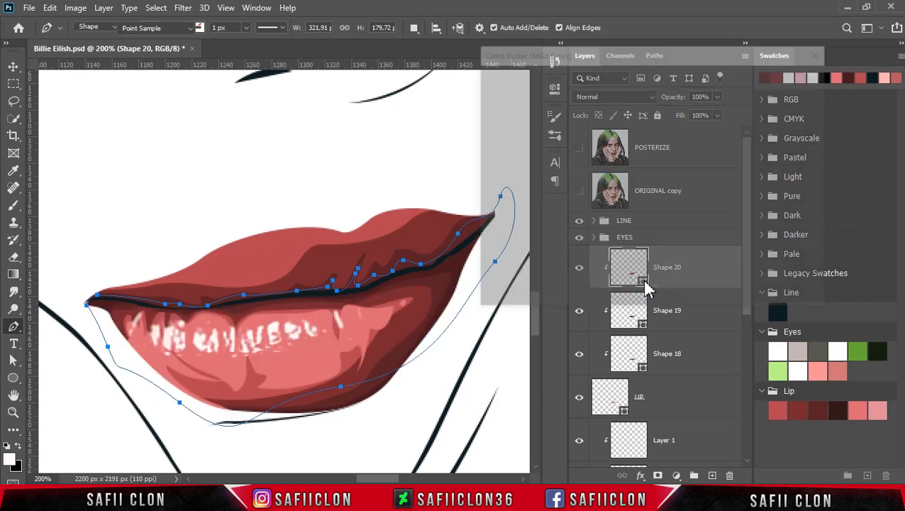
{"action": "left_click", "coordinate": [474, 253]}
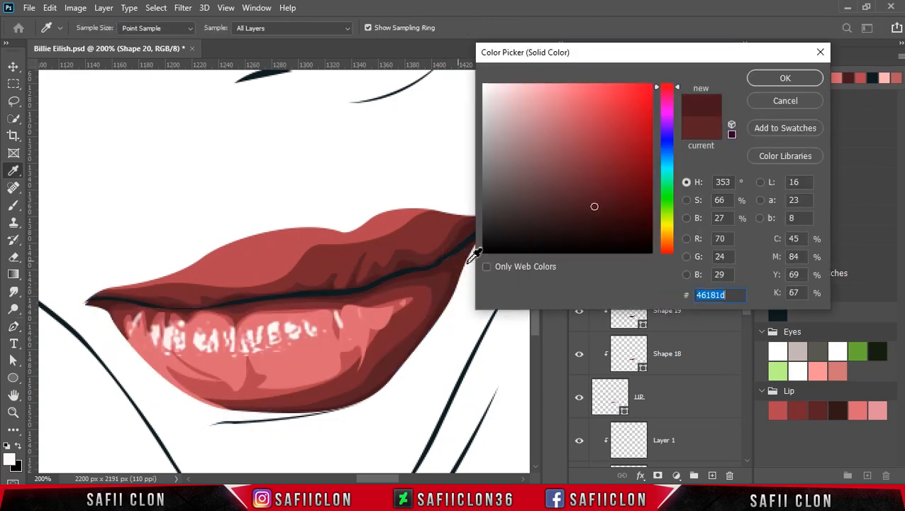
{"action": "left_click", "coordinate": [597, 212]}
{"action": "left_click", "coordinate": [459, 265]}
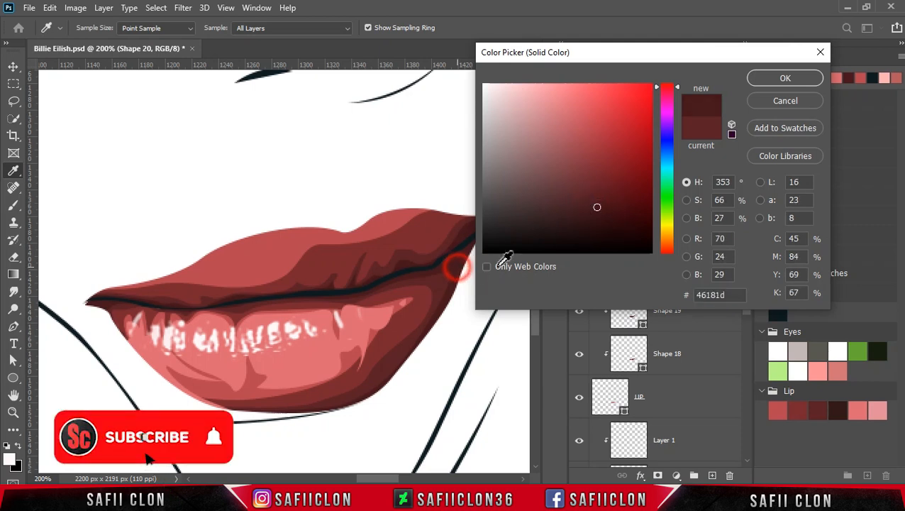
{"action": "left_click", "coordinate": [785, 79]}
{"action": "key", "text": "Escape"}
Examine the shaded lips at several zoom levels against the whole portrait.
{"action": "key", "text": "ctrl+minus"}
{"action": "key", "text": "ctrl+minus"}
{"action": "key", "text": "ctrl+minus"}
{"action": "key", "text": "ctrl+minus"}
{"action": "key", "text": "ctrl+minus"}
{"action": "key", "text": "ctrl+minus"}
{"action": "key", "text": "ctrl+minus"}
{"action": "key", "text": "ctrl+plus"}
{"action": "key", "text": "ctrl+plus"}
{"action": "key", "text": "ctrl+plus"}
{"action": "key", "text": "ctrl+plus"}
{"action": "scroll", "coordinate": [497, 333], "scroll_direction": "down", "scroll_amount": 5}
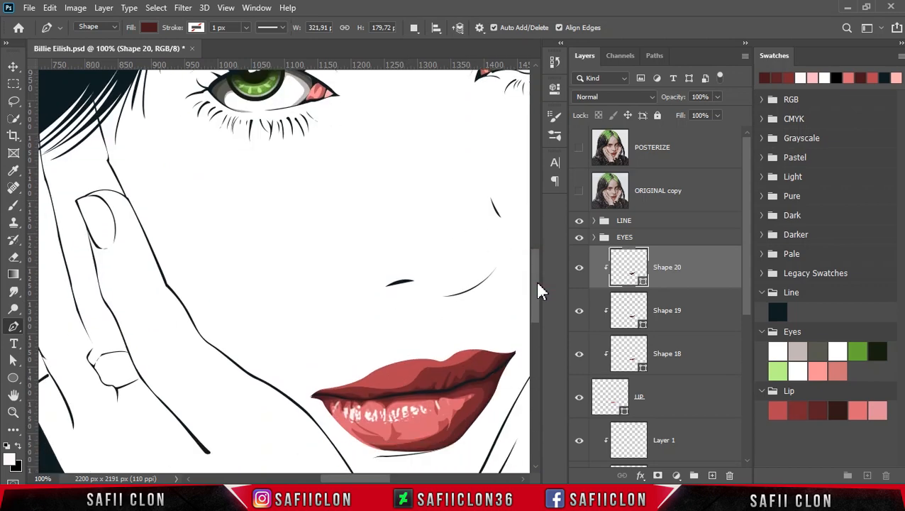
Show the posterized reference and start a highlight shape on a new layer, tracing the light band along the upper lip from its left end.
{"action": "left_click", "coordinate": [578, 149]}
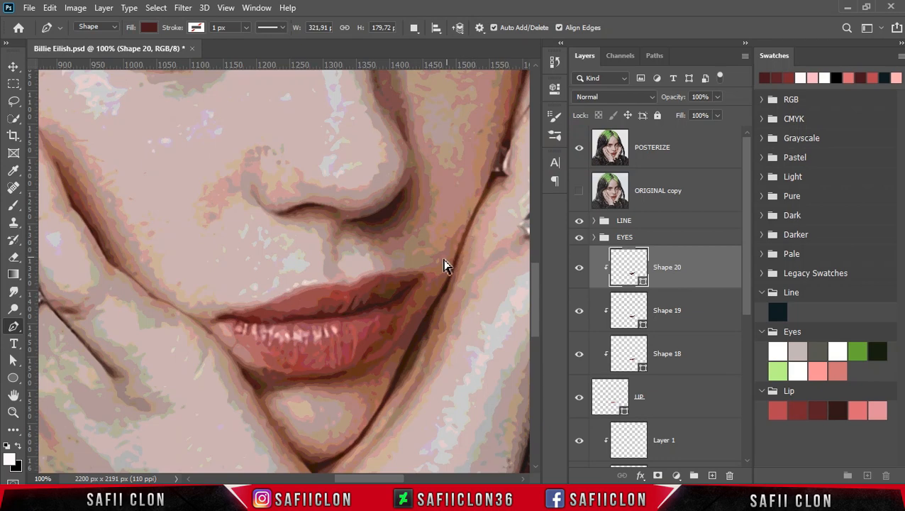
{"action": "left_click", "coordinate": [414, 27]}
{"action": "left_click", "coordinate": [423, 47]}
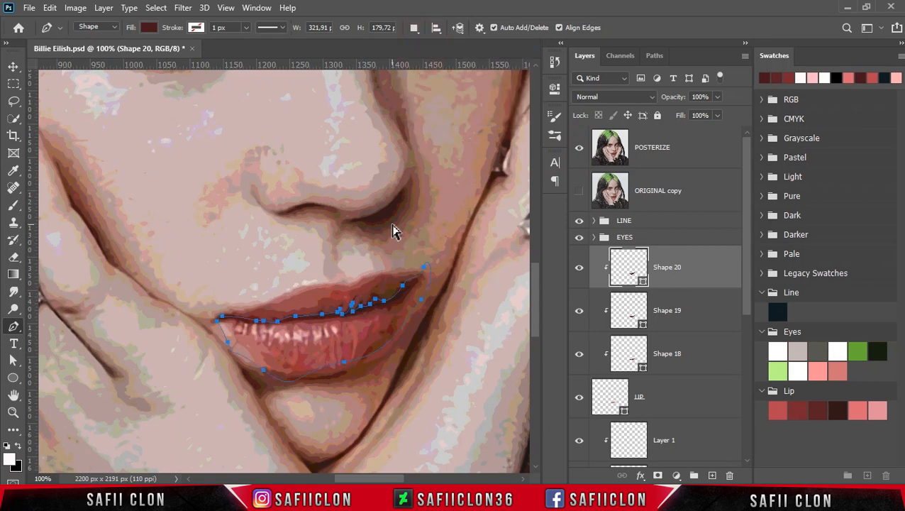
{"action": "key", "text": "ctrl+plus"}
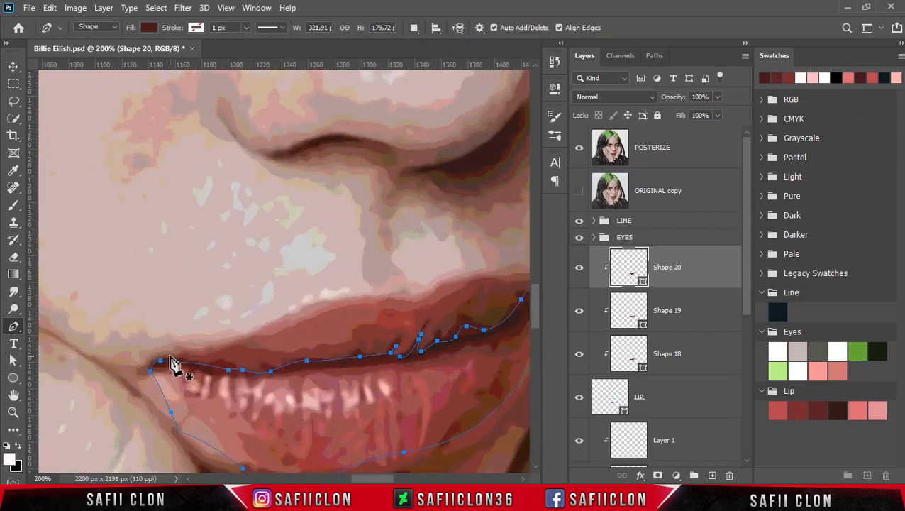
{"action": "left_click", "coordinate": [170, 351]}
{"action": "left_click_drag", "start_coordinate": [243, 342], "coordinate": [290, 330]}
{"action": "left_click_drag", "start_coordinate": [369, 304], "coordinate": [452, 287]}
{"action": "left_click_drag", "start_coordinate": [381, 478], "coordinate": [391, 478]}
Hide the posterized reference and close the highlight shape above the upper lip, about 290 by 87 px overall.
{"action": "left_click", "coordinate": [579, 148]}
{"action": "left_click", "coordinate": [390, 279]}
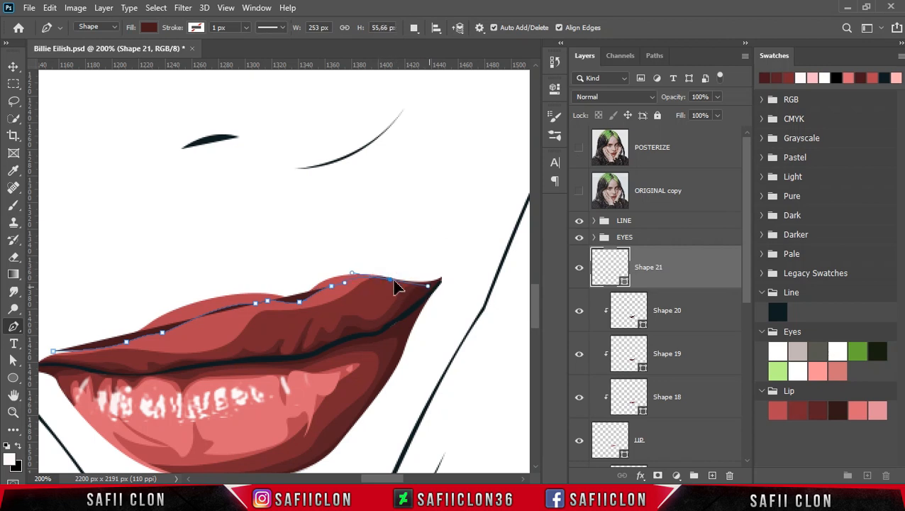
{"action": "left_click_drag", "start_coordinate": [434, 257], "coordinate": [434, 242]}
{"action": "left_click_drag", "start_coordinate": [303, 239], "coordinate": [196, 248]}
{"action": "scroll", "coordinate": [228, 374], "scroll_direction": "left", "scroll_amount": 3}
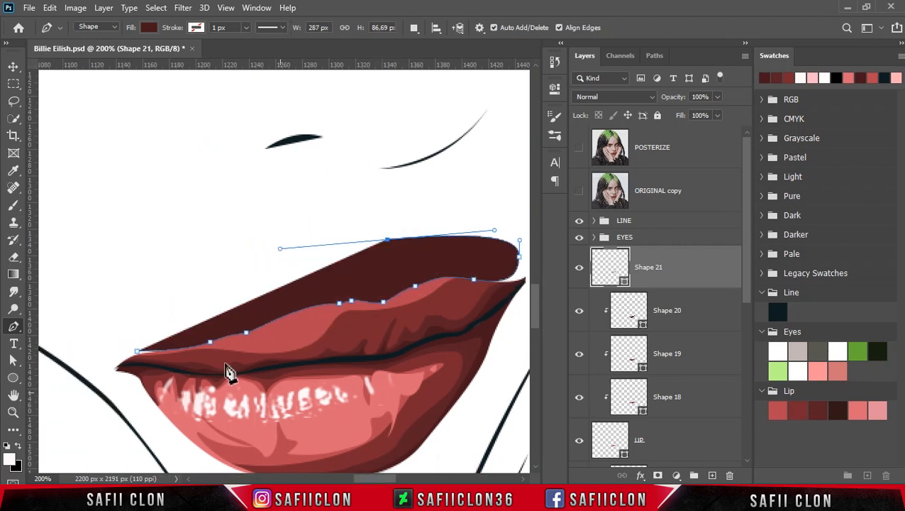
{"action": "left_click", "coordinate": [144, 323]}
{"action": "left_click", "coordinate": [135, 349]}
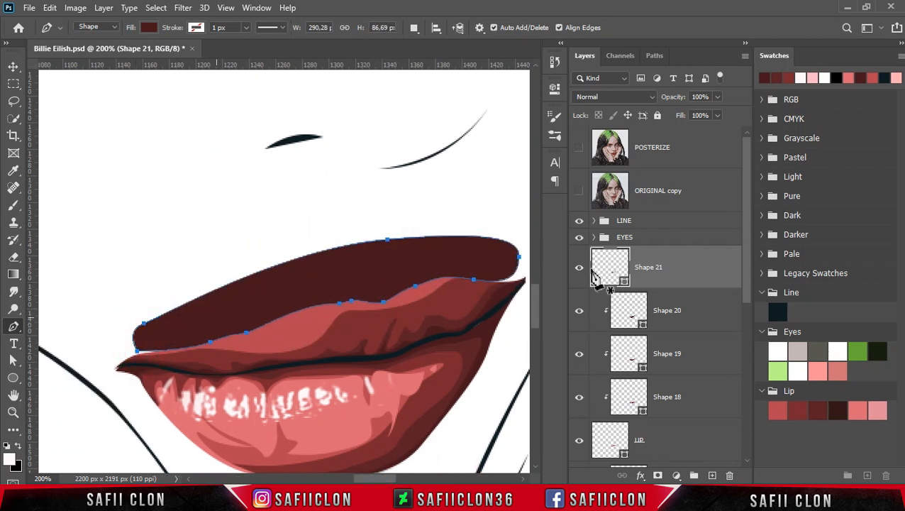
Fill the highlight shape with the fifth Lip swatch, dd6974, and clip it to the upper lip.
{"action": "double_click", "coordinate": [623, 283]}
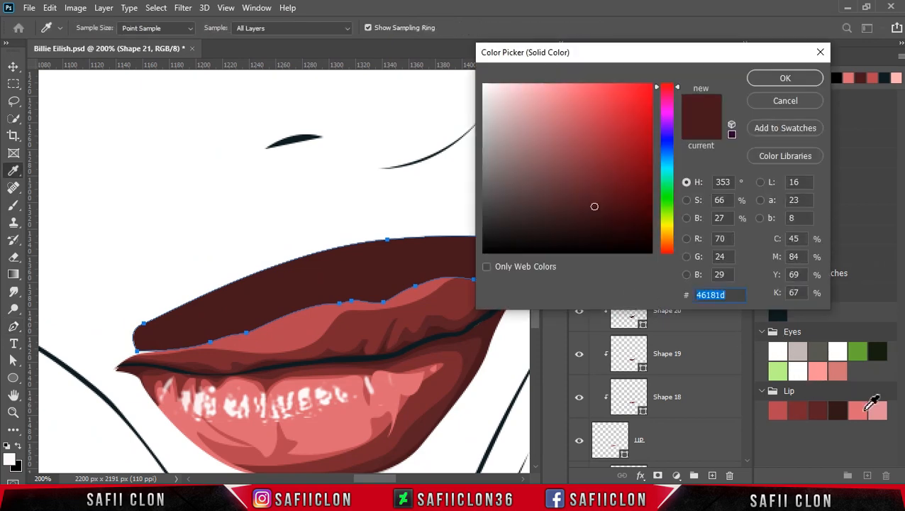
{"action": "left_click", "coordinate": [866, 410]}
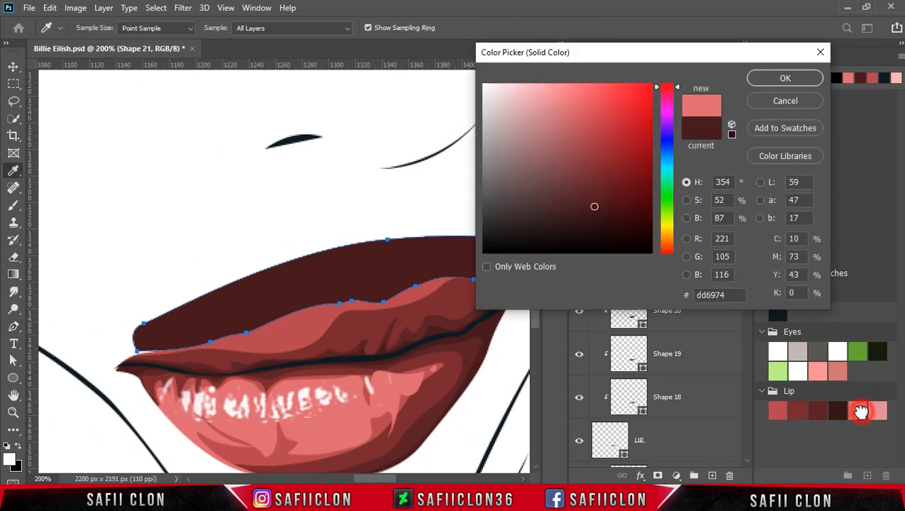
{"action": "left_click", "coordinate": [774, 80]}
{"action": "right_click", "coordinate": [681, 275]}
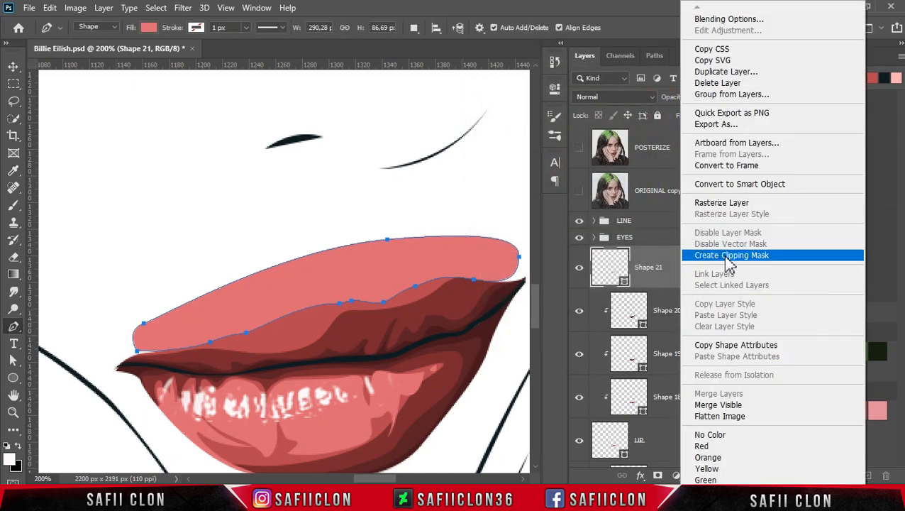
{"action": "left_click", "coordinate": [731, 256]}
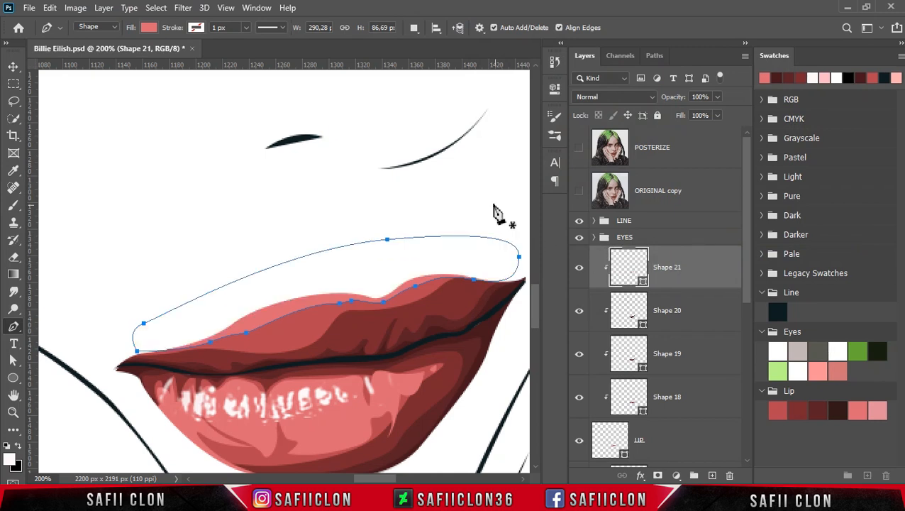
Start a second, thinner highlight shape on a new layer, following the upper lip's top edge from left to right through the cupid's bow.
{"action": "left_click", "coordinate": [414, 28]}
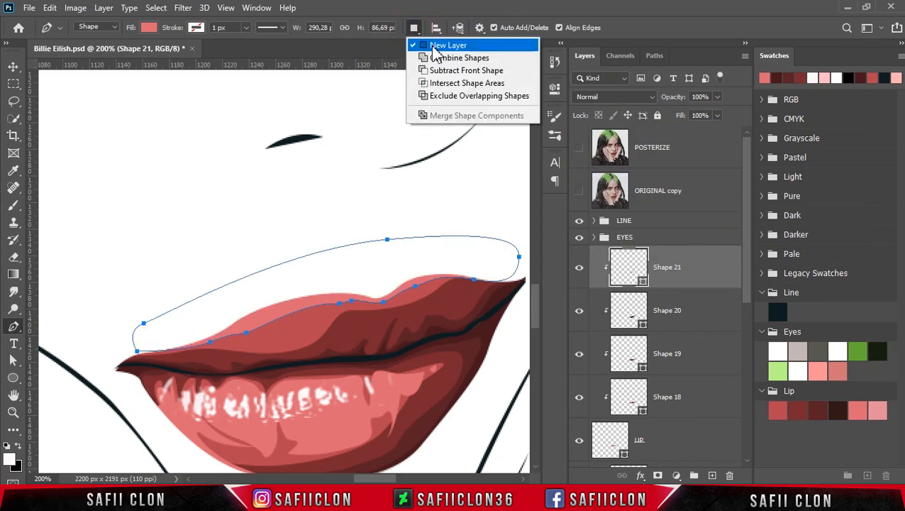
{"action": "left_click", "coordinate": [424, 43]}
{"action": "left_click", "coordinate": [163, 344]}
{"action": "left_click", "coordinate": [211, 337]}
{"action": "left_click_drag", "start_coordinate": [232, 329], "coordinate": [236, 325]}
{"action": "left_click", "coordinate": [211, 337], "text": "ctrl"}
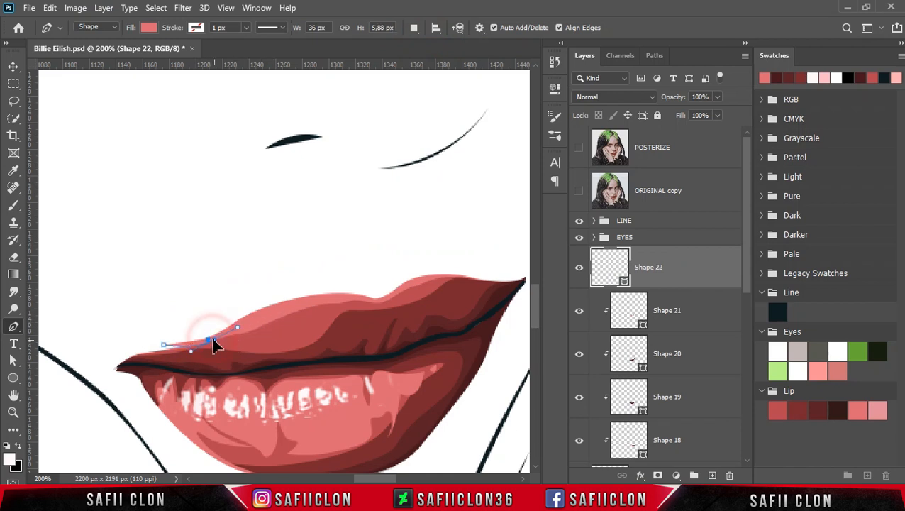
{"action": "left_click_drag", "start_coordinate": [309, 300], "coordinate": [480, 271]}
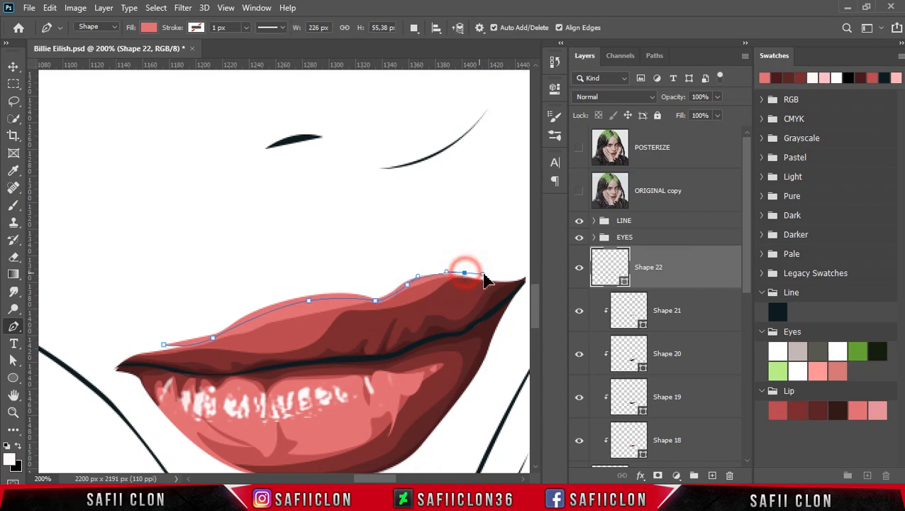
Close the second highlight shape above the upper lip, about 236 by 70 px overall.
{"action": "left_click_drag", "start_coordinate": [423, 255], "coordinate": [352, 257]}
{"action": "left_click_drag", "start_coordinate": [237, 275], "coordinate": [189, 299]}
{"action": "left_click_drag", "start_coordinate": [173, 310], "coordinate": [166, 330]}
{"action": "left_click", "coordinate": [164, 344]}
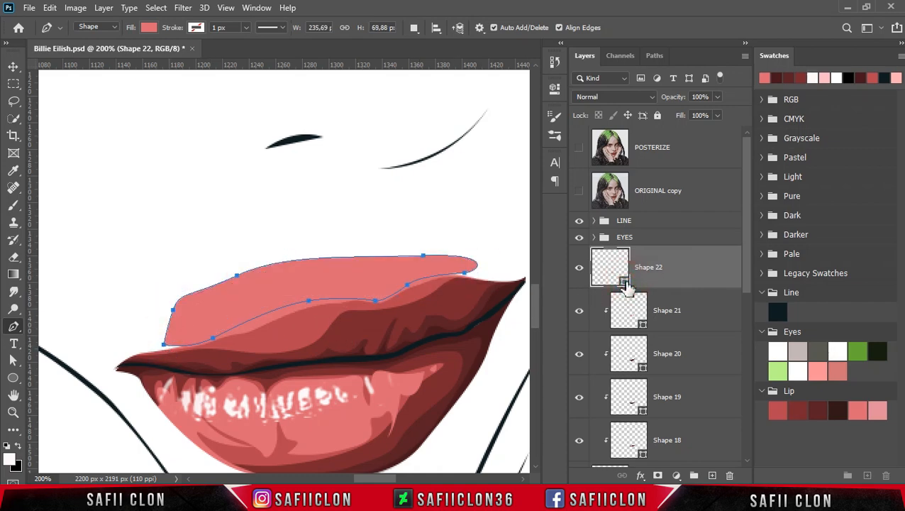
Fill the second highlight shape with the sixth Lip swatch, e28e9b, and clip it to the upper lip.
{"action": "double_click", "coordinate": [625, 282]}
{"action": "left_click", "coordinate": [878, 410]}
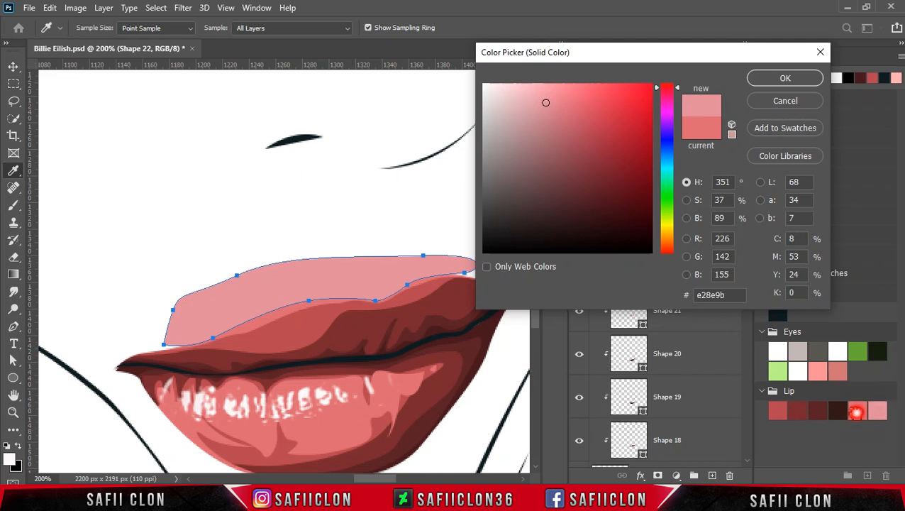
{"action": "left_click", "coordinate": [856, 411]}
{"action": "left_click", "coordinate": [546, 94]}
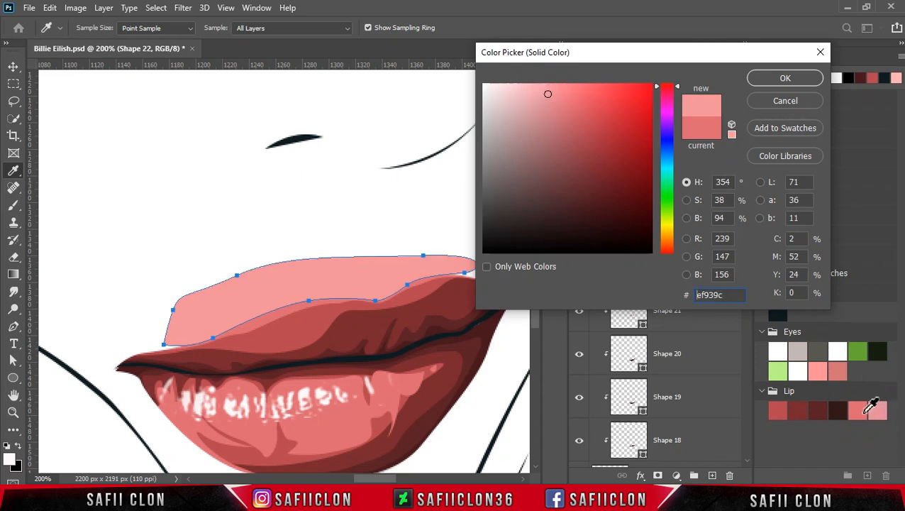
{"action": "left_click", "coordinate": [861, 413]}
{"action": "left_click", "coordinate": [881, 411]}
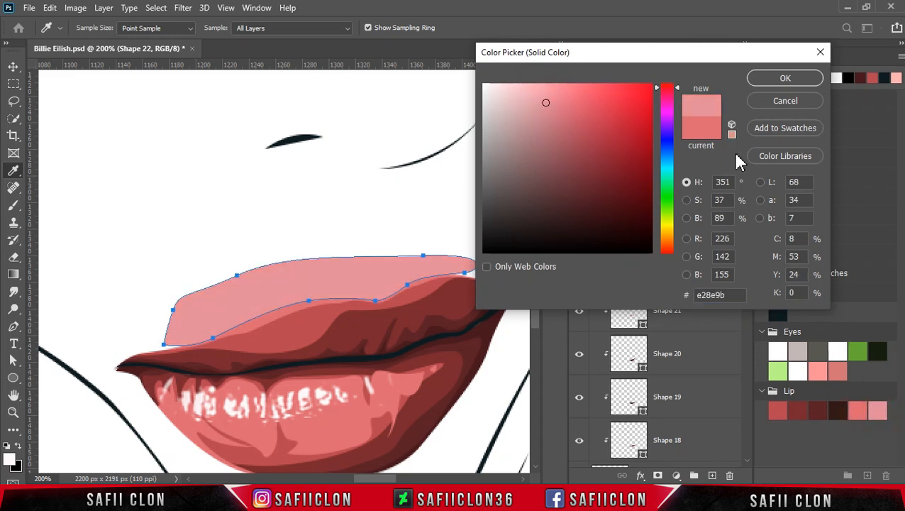
{"action": "left_click", "coordinate": [758, 84]}
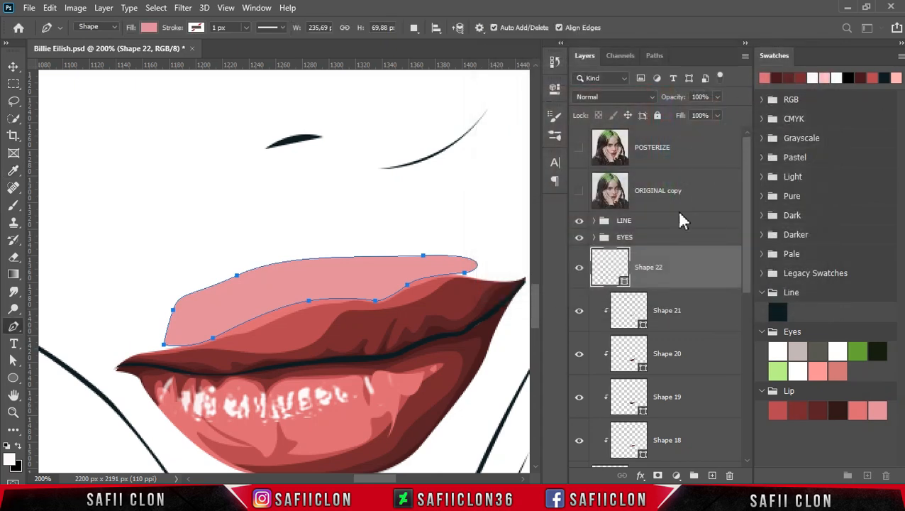
{"action": "right_click", "coordinate": [683, 265]}
{"action": "left_click", "coordinate": [710, 257]}
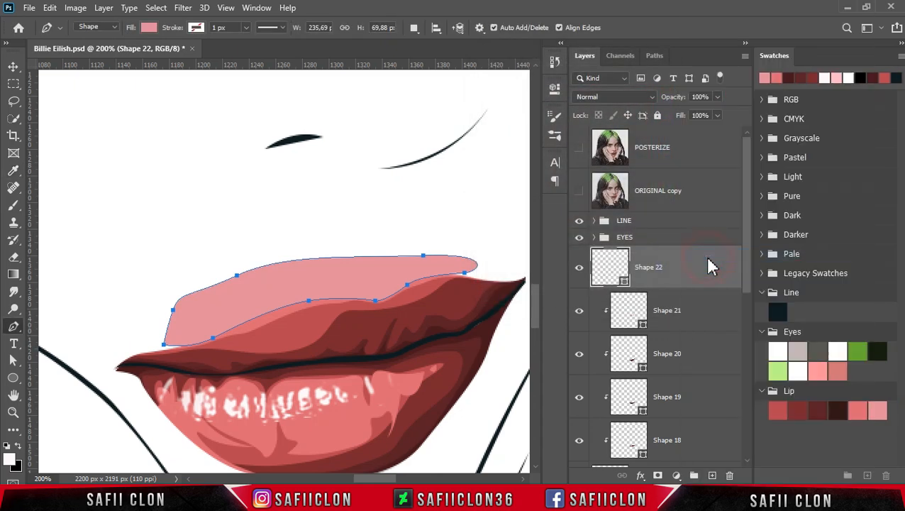
{"action": "key", "text": "Escape"}
Examine the finished lips within the full portrait and closer up alongside the eyes.
{"action": "key", "text": "ctrl+minus"}
{"action": "key", "text": "ctrl+minus"}
{"action": "key", "text": "ctrl+minus"}
{"action": "key", "text": "ctrl+minus"}
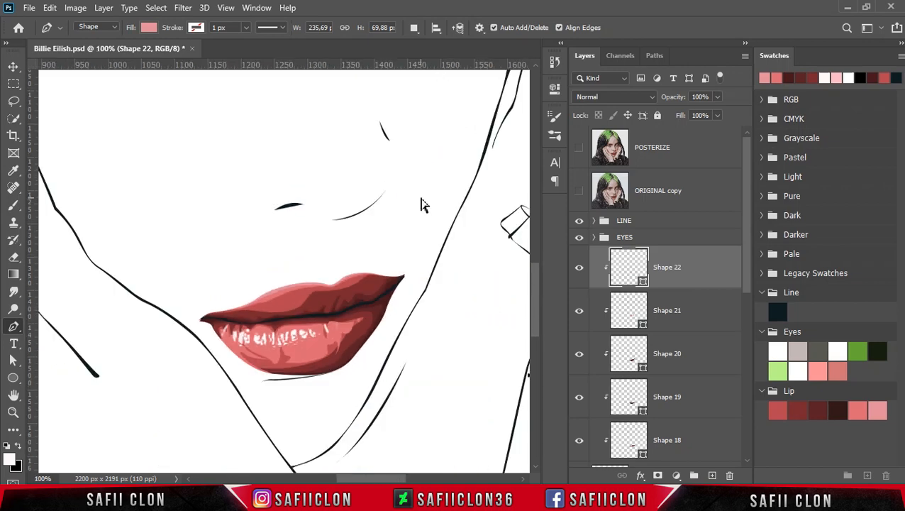
{"action": "key", "text": "ctrl+minus"}
{"action": "key", "text": "ctrl+minus"}
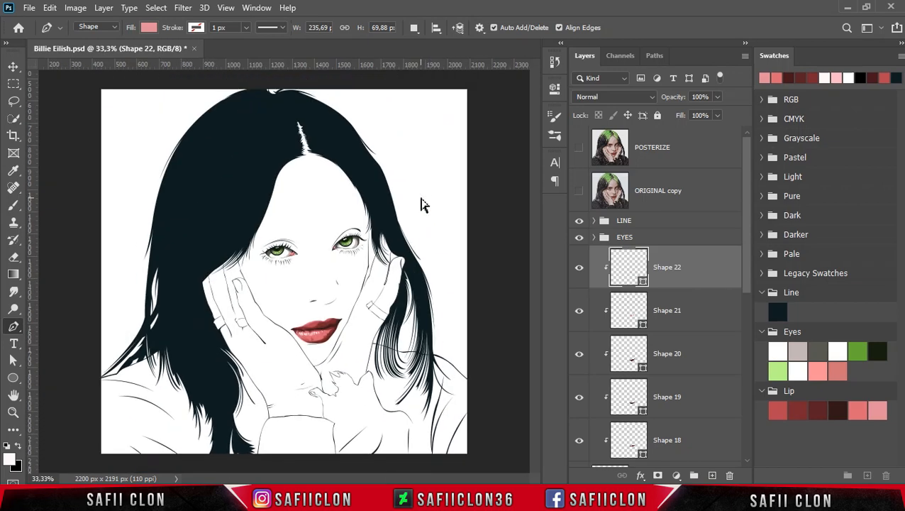
{"action": "key", "text": "ctrl+minus"}
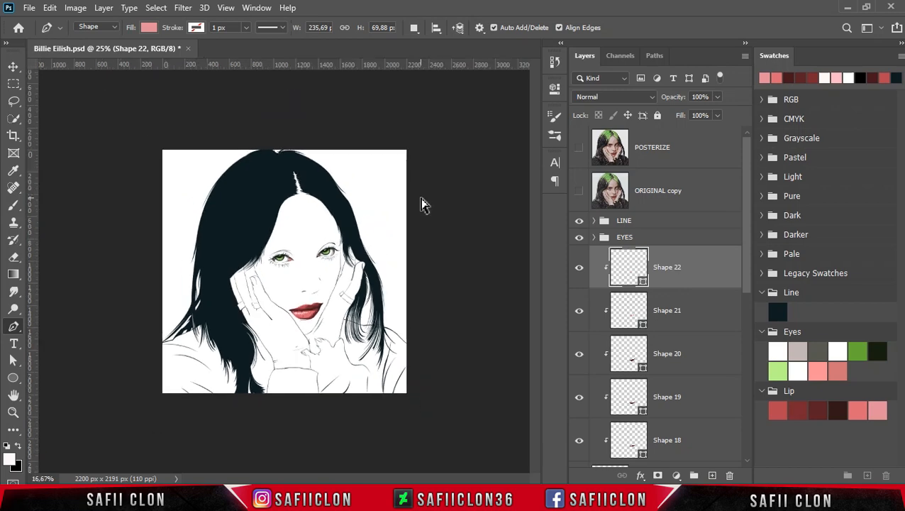
{"action": "key", "text": "ctrl+plus"}
{"action": "key", "text": "ctrl+plus"}
{"action": "key", "text": "ctrl+plus"}
{"action": "key", "text": "ctrl+plus"}
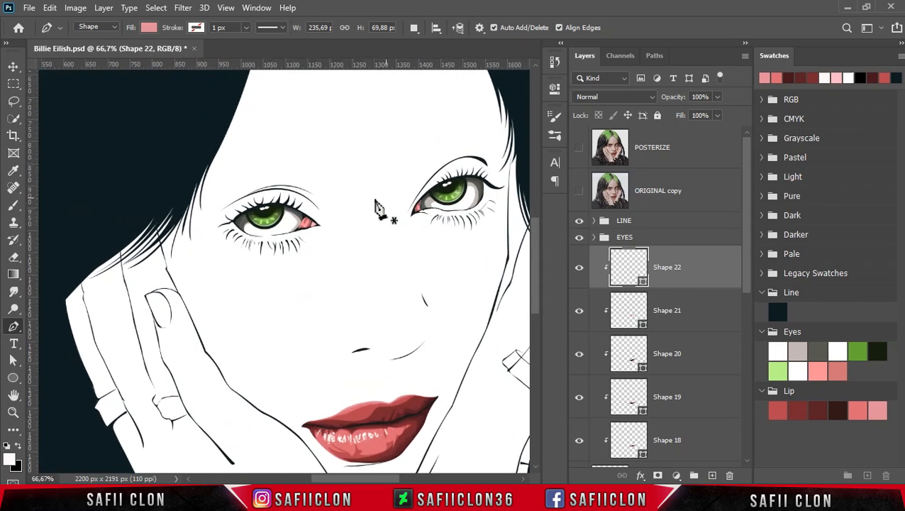
Set the Pen tool to draw on a new layer and show the POSTERIZE reference over the mouth.
{"action": "scroll", "coordinate": [403, 284], "scroll_direction": "down", "scroll_amount": 2}
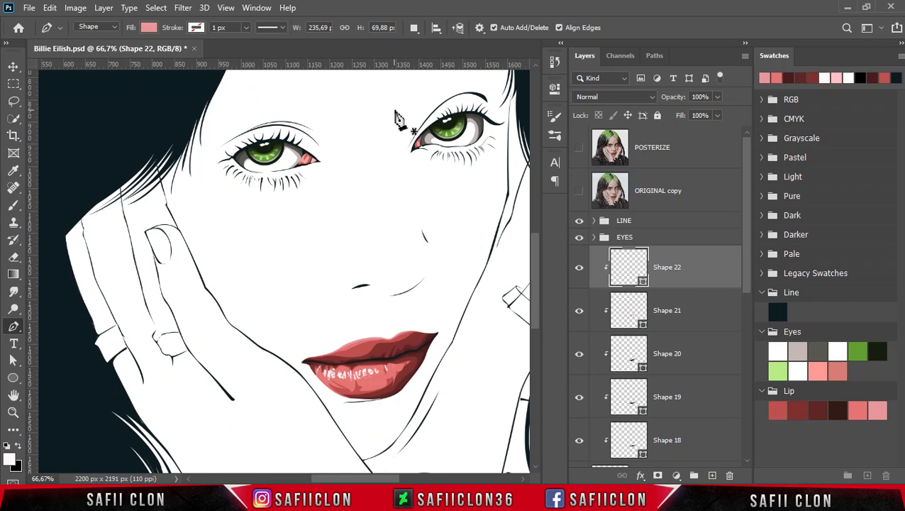
{"action": "left_click", "coordinate": [414, 27]}
{"action": "left_click", "coordinate": [421, 47]}
{"action": "key", "text": "ctrl+h"}
{"action": "key", "text": "ctrl+1"}
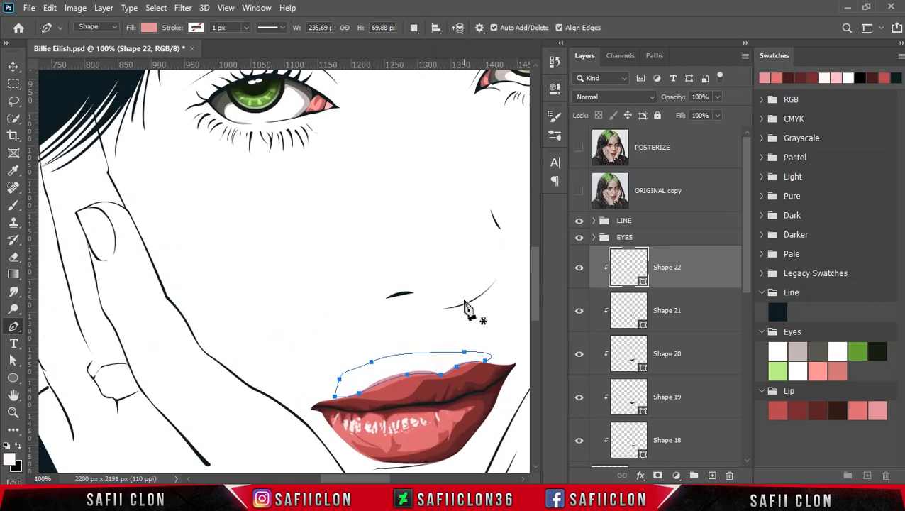
{"action": "scroll", "coordinate": [461, 334], "scroll_direction": "down", "scroll_amount": 3}
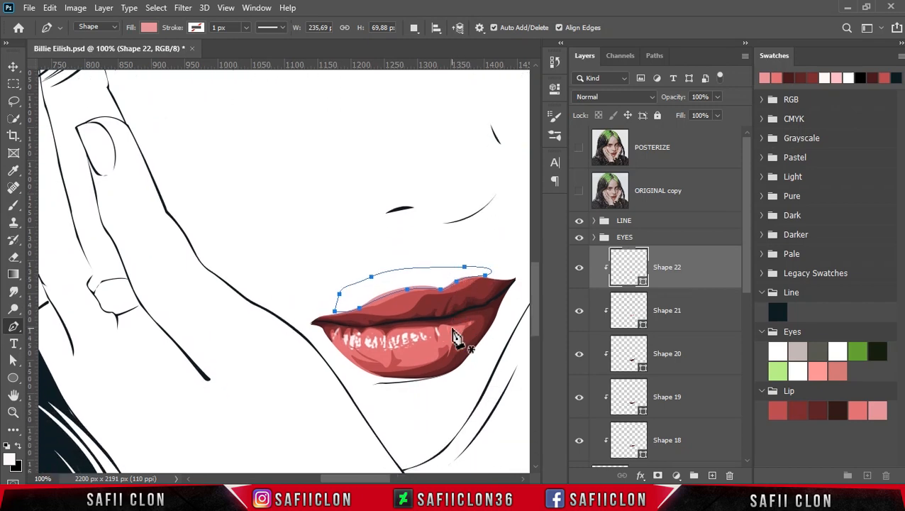
{"action": "left_click", "coordinate": [579, 148]}
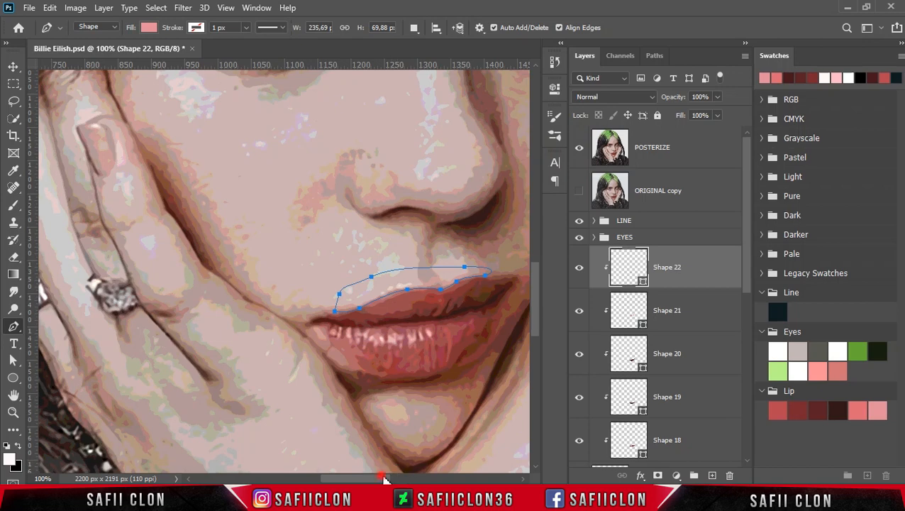
Draw a small curved highlight sliver about 9 by 26 px in the middle of the upper lip, below the cupid's bow.
{"action": "left_click_drag", "start_coordinate": [383, 479], "coordinate": [398, 478]}
{"action": "key", "text": "ctrl+plus"}
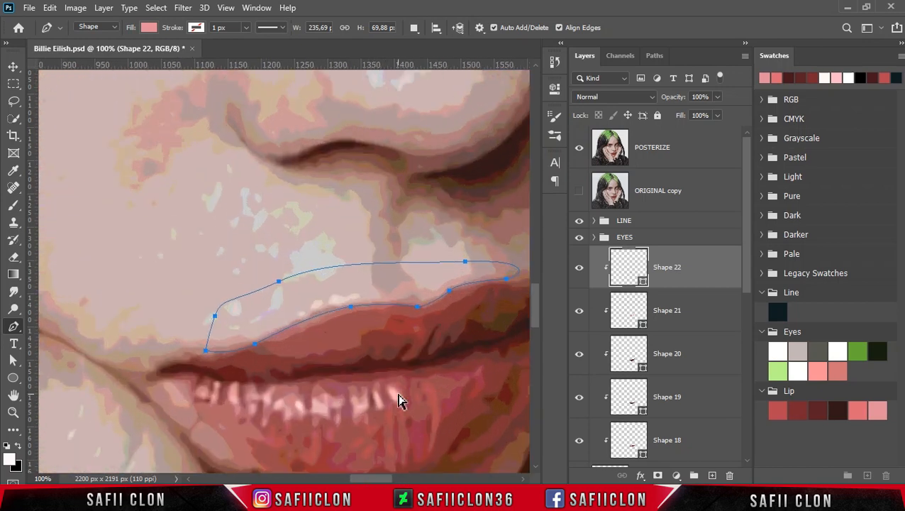
{"action": "key", "text": "ctrl+minus"}
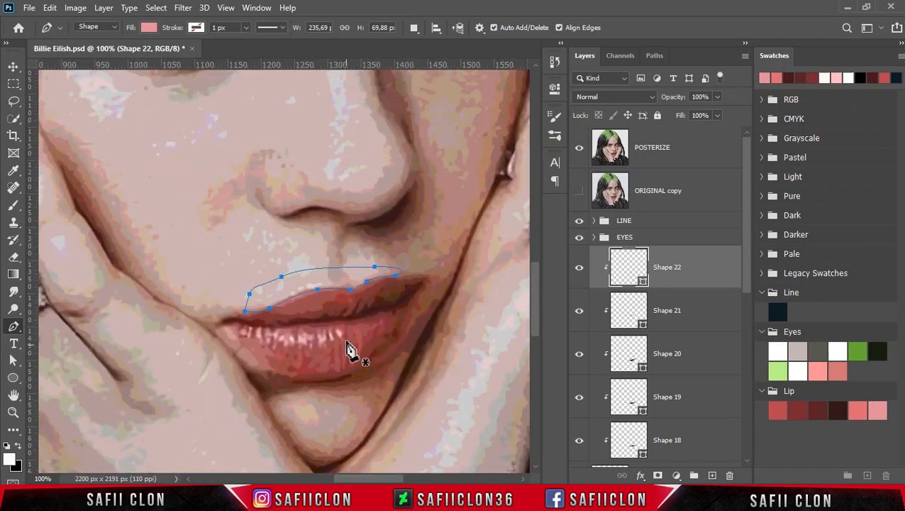
{"action": "left_click", "coordinate": [341, 297]}
{"action": "left_click", "coordinate": [338, 317]}
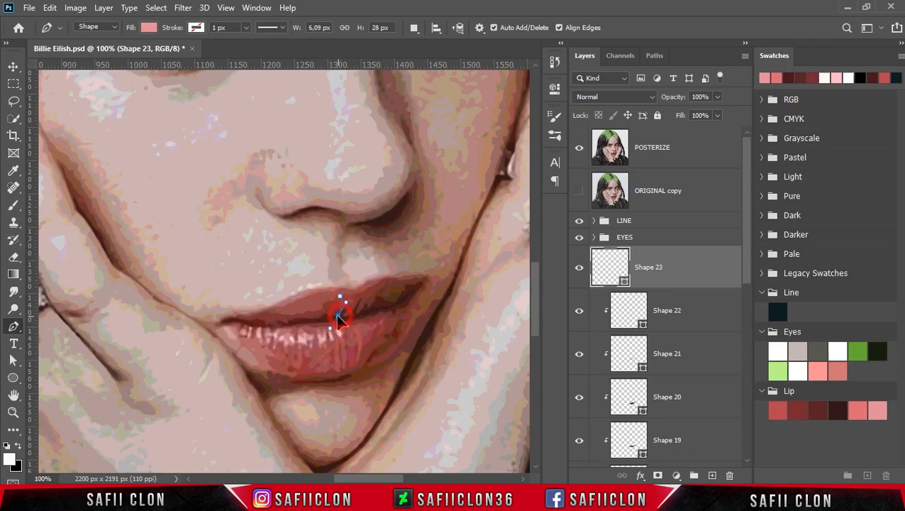
{"action": "left_click", "coordinate": [340, 296]}
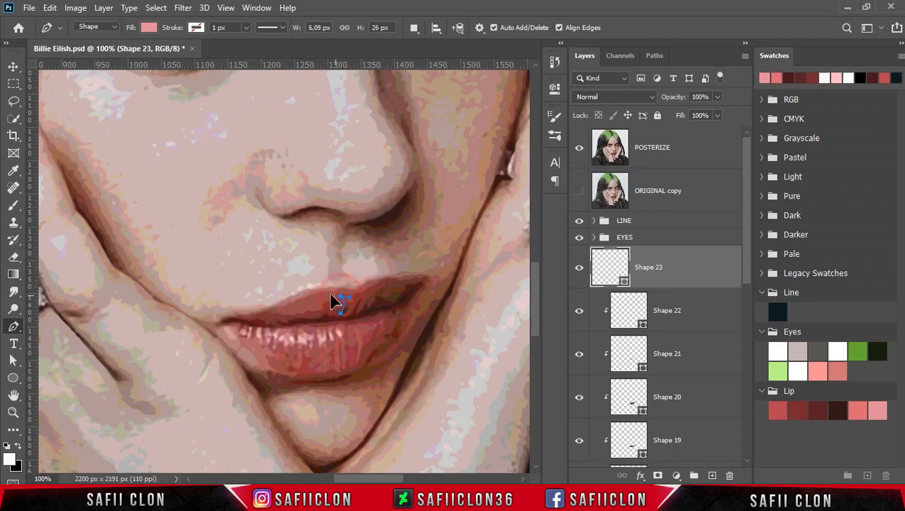
{"action": "left_click_drag", "start_coordinate": [328, 292], "coordinate": [327, 292]}
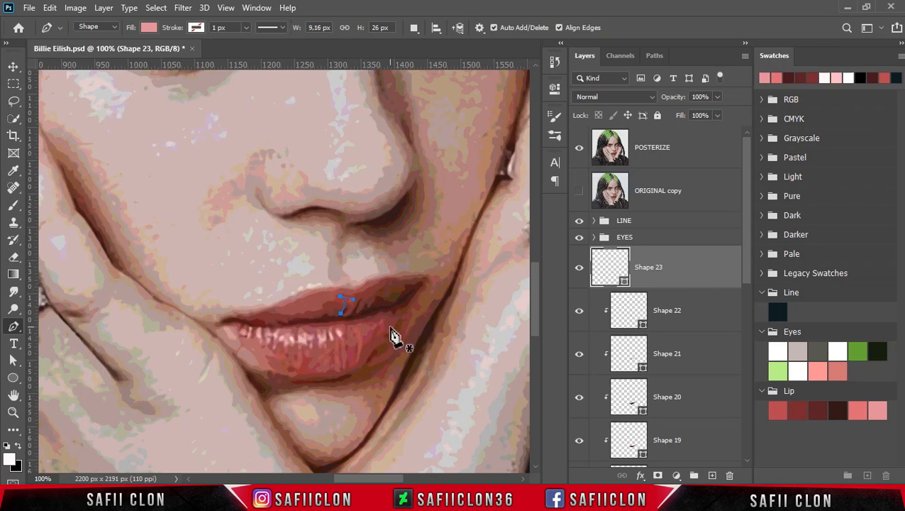
Hide the POSTERIZE reference, fill the sliver with near-white fff8f9 sampled from the lip texture, and clip it to the upper lip.
{"action": "left_click", "coordinate": [576, 149]}
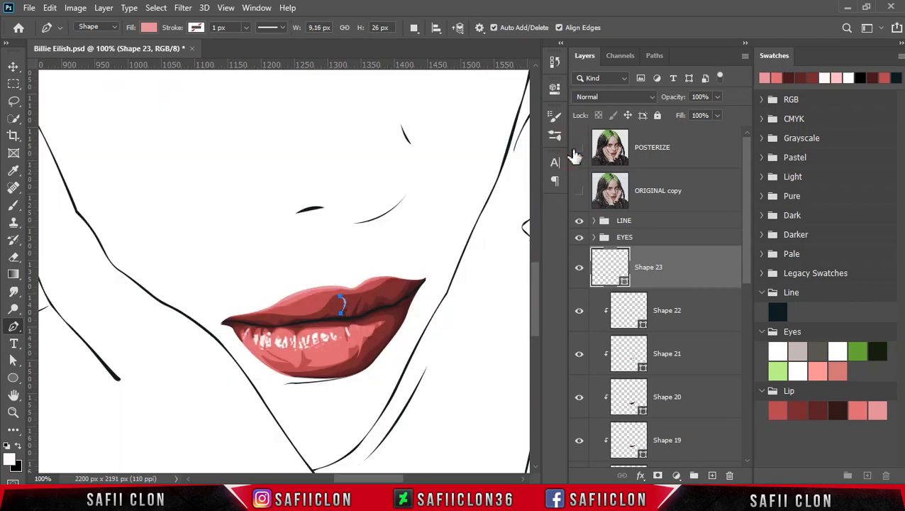
{"action": "double_click", "coordinate": [625, 283]}
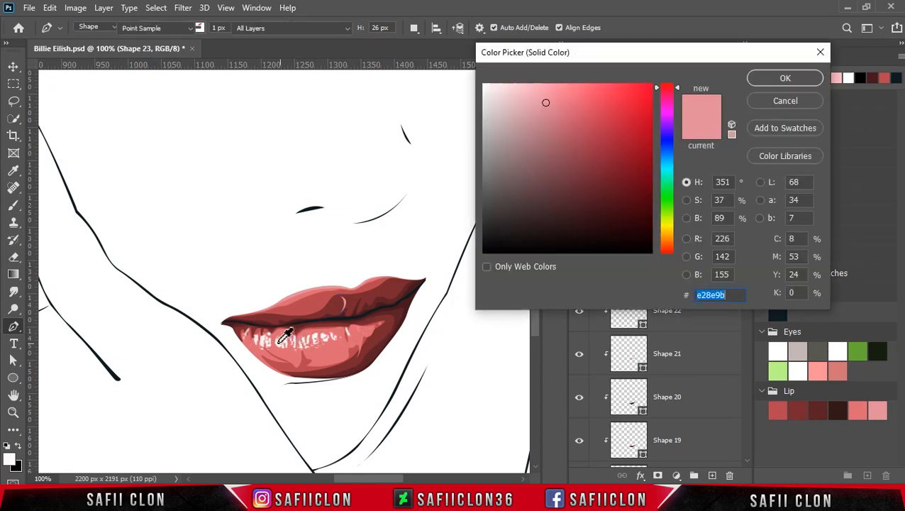
{"action": "left_click", "coordinate": [280, 342]}
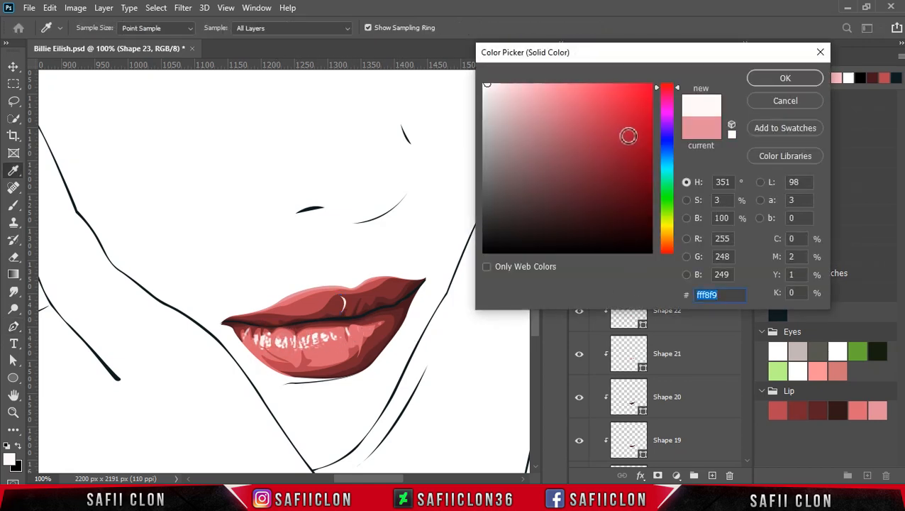
{"action": "left_click", "coordinate": [784, 76]}
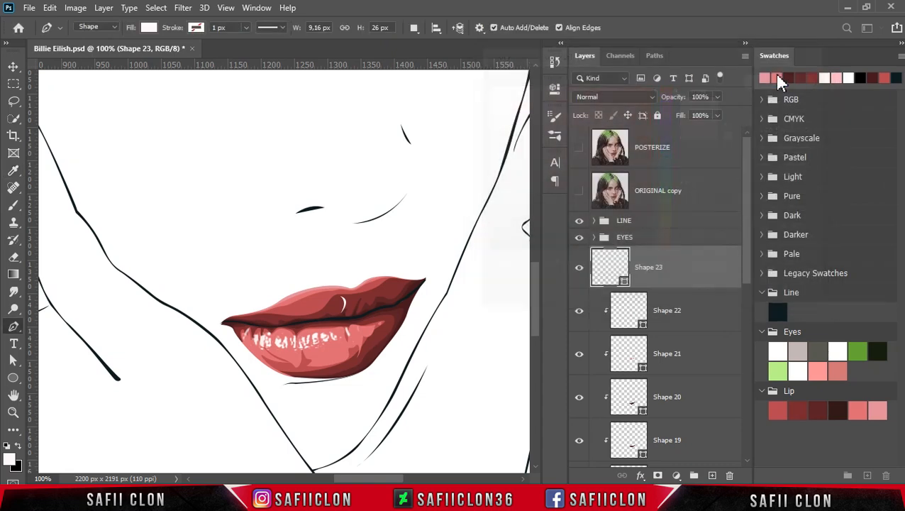
{"action": "right_click", "coordinate": [679, 261]}
{"action": "left_click", "coordinate": [690, 257]}
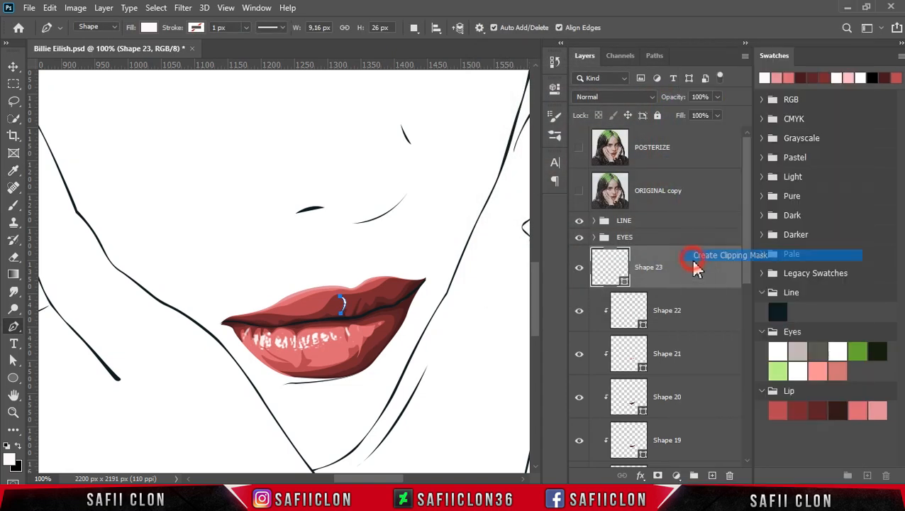
Add combined highlight slivers to the same shape along the upper lip's left corner and beside the first one, about 186 by 36 px overall.
{"action": "left_click", "coordinate": [414, 27]}
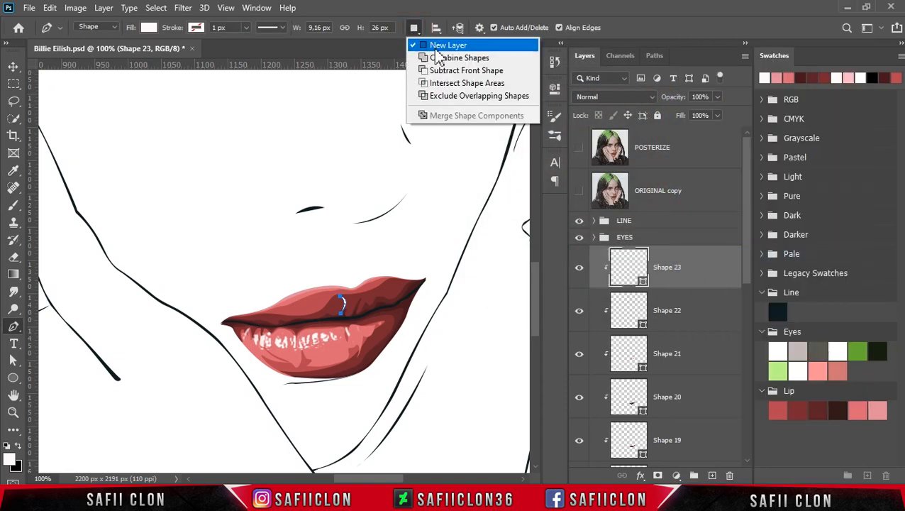
{"action": "left_click", "coordinate": [440, 59]}
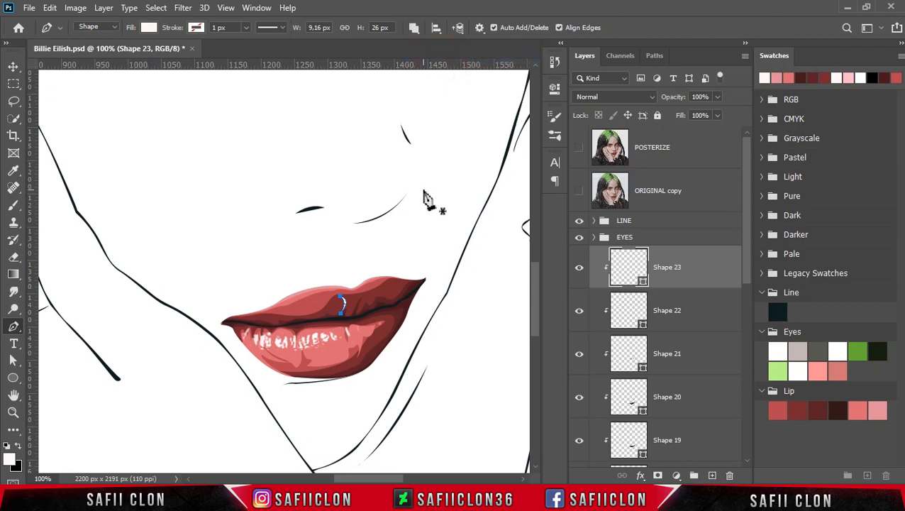
{"action": "left_click", "coordinate": [241, 319]}
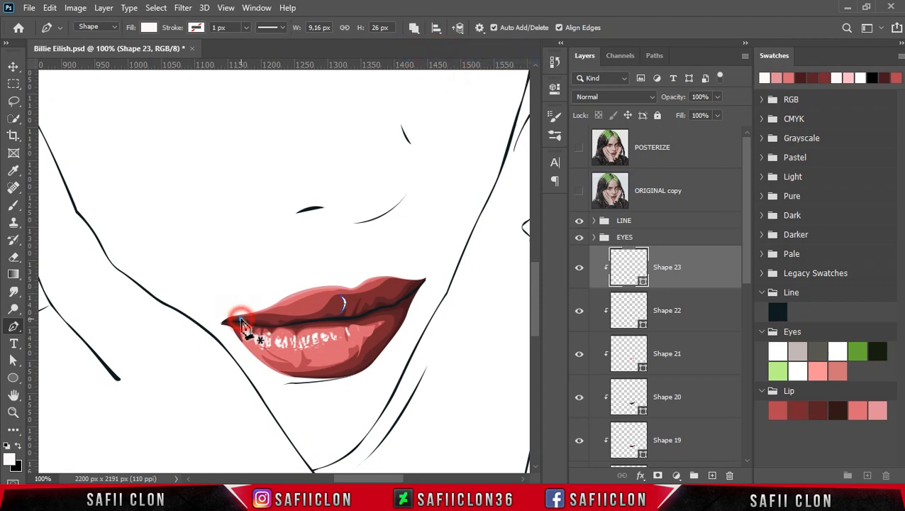
{"action": "left_click", "coordinate": [286, 319]}
{"action": "mouse_move", "coordinate": [362, 296]}
{"action": "left_mouse_down"}
{"action": "mouse_move", "coordinate": [364, 317]}
{"action": "mouse_move", "coordinate": [355, 323]}
{"action": "mouse_move", "coordinate": [355, 287]}
{"action": "mouse_move", "coordinate": [356, 306]}
{"action": "left_mouse_up"}
{"action": "left_click", "coordinate": [359, 312], "text": "alt"}
{"action": "left_click", "coordinate": [352, 298]}
{"action": "key", "text": "Return"}
Reshape the first central sliver on the upper lip so that it curves down to the left.
{"action": "key", "text": "ctrl+minus"}
{"action": "key", "text": "ctrl+minus"}
{"action": "key", "text": "ctrl+minus"}
{"action": "key", "text": "ctrl+minus"}
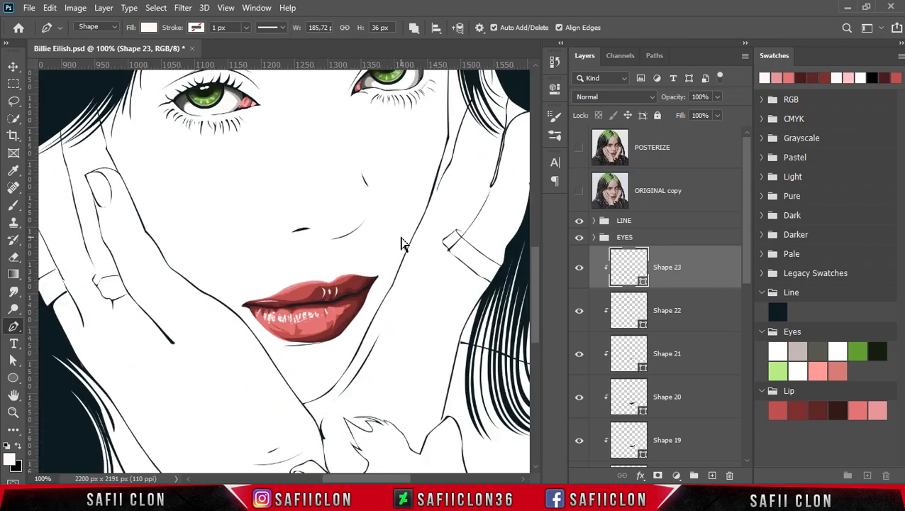
{"action": "key", "text": "ctrl+plus"}
{"action": "key", "text": "ctrl+plus"}
{"action": "key", "text": "ctrl+plus"}
{"action": "key", "text": "ctrl+plus"}
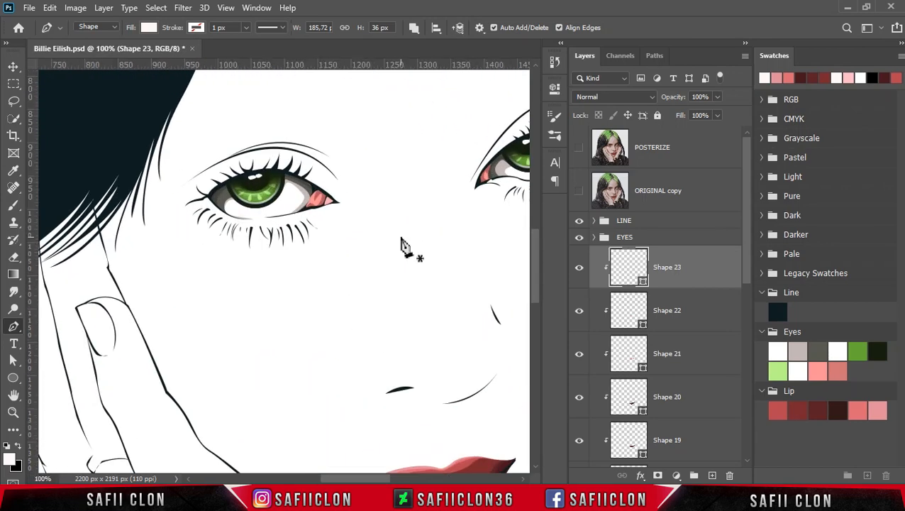
{"action": "scroll", "coordinate": [399, 465], "scroll_direction": "down", "scroll_amount": 3}
{"action": "scroll", "coordinate": [369, 391], "scroll_direction": "right", "scroll_amount": 3}
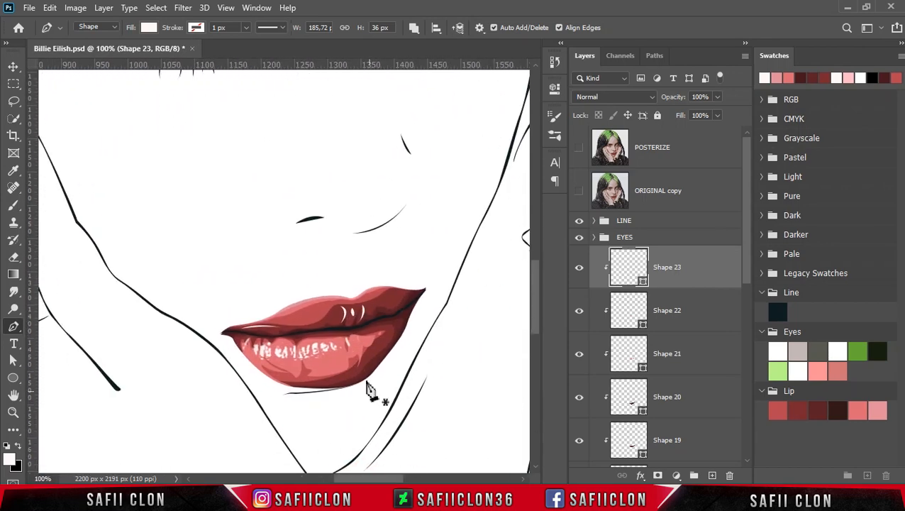
{"action": "left_click", "coordinate": [340, 306]}
{"action": "left_click_drag", "start_coordinate": [341, 305], "coordinate": [344, 308]}
Reshape the rightmost highlight sliver on the upper lip so that it tapers down to the left.
{"action": "key", "text": "ctrl+plus"}
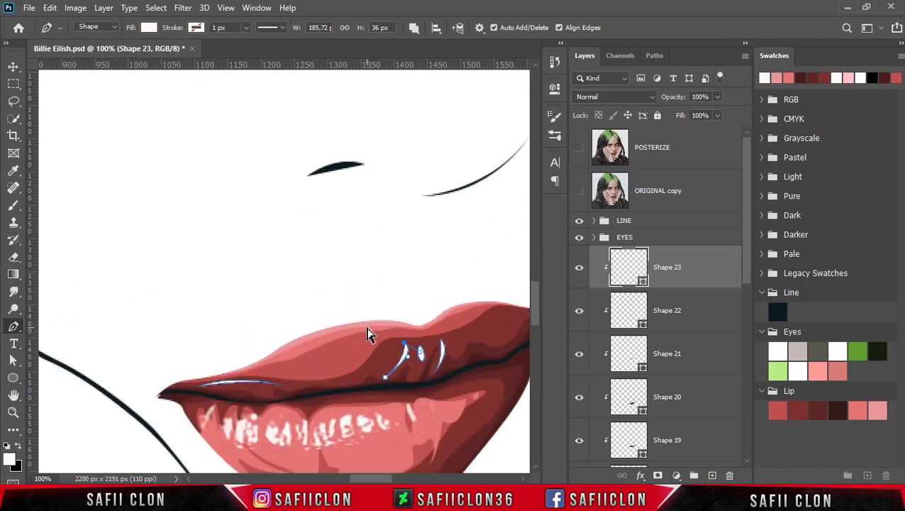
{"action": "left_click", "coordinate": [432, 374]}
{"action": "left_click", "coordinate": [440, 339]}
{"action": "left_click_drag", "start_coordinate": [432, 374], "coordinate": [456, 353]}
{"action": "left_click_drag", "start_coordinate": [372, 478], "coordinate": [376, 479]}
Add a layer mask to the white highlight layer and choose the Soft Round brush at 168 px.
{"action": "left_click", "coordinate": [693, 269]}
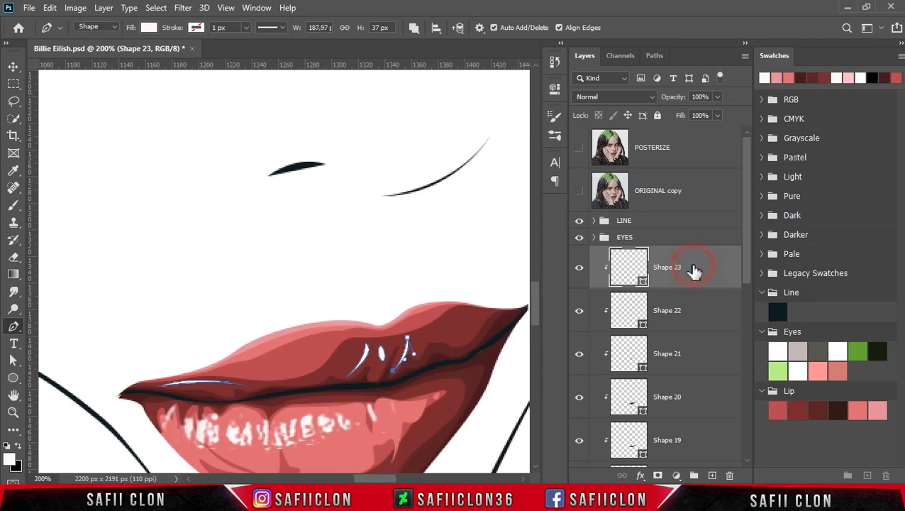
{"action": "left_click", "coordinate": [656, 476]}
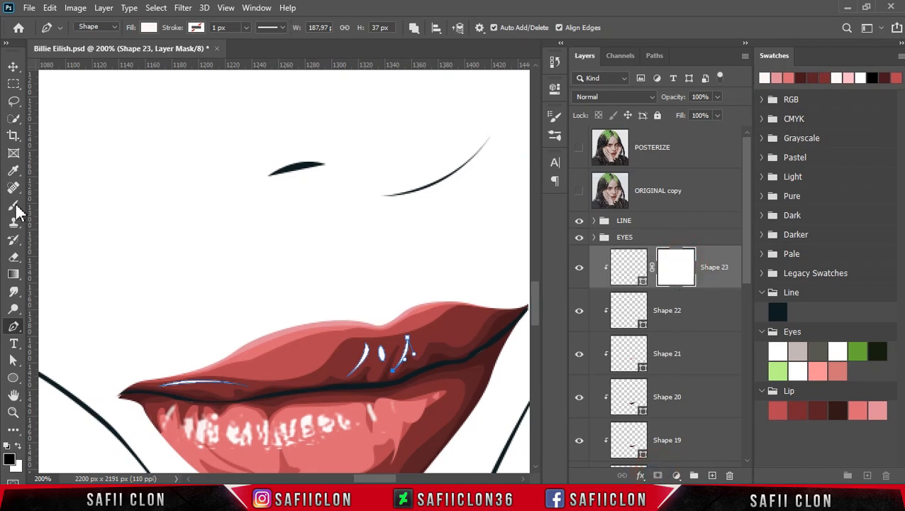
{"action": "left_click_drag", "start_coordinate": [13, 205], "coordinate": [48, 211]}
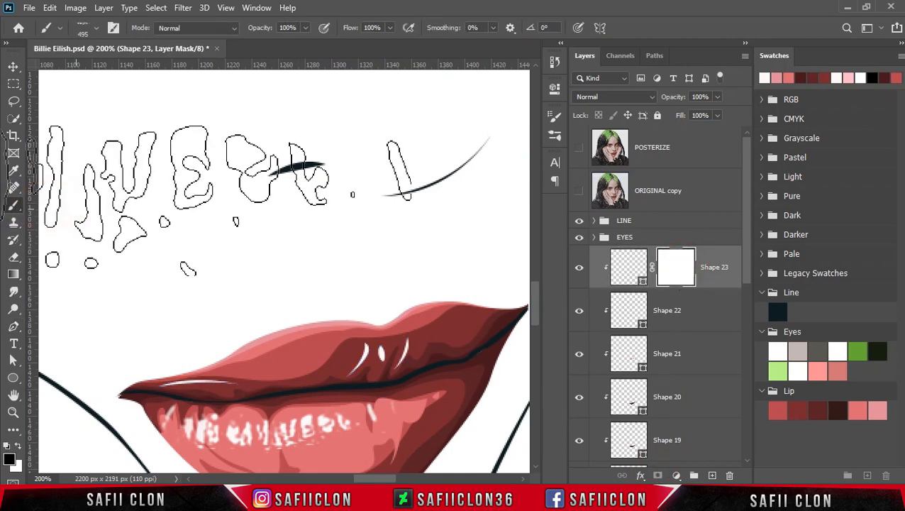
{"action": "left_click", "coordinate": [96, 28]}
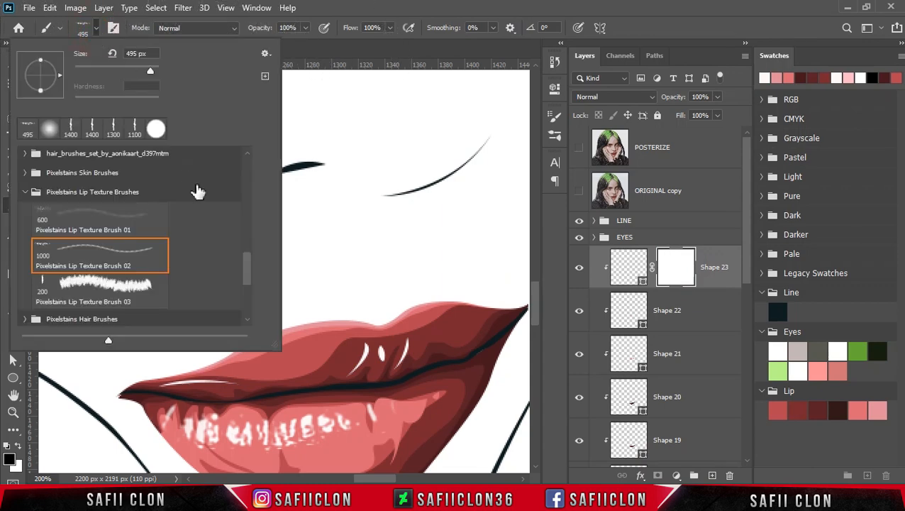
{"action": "left_click_drag", "start_coordinate": [249, 268], "coordinate": [255, 181]}
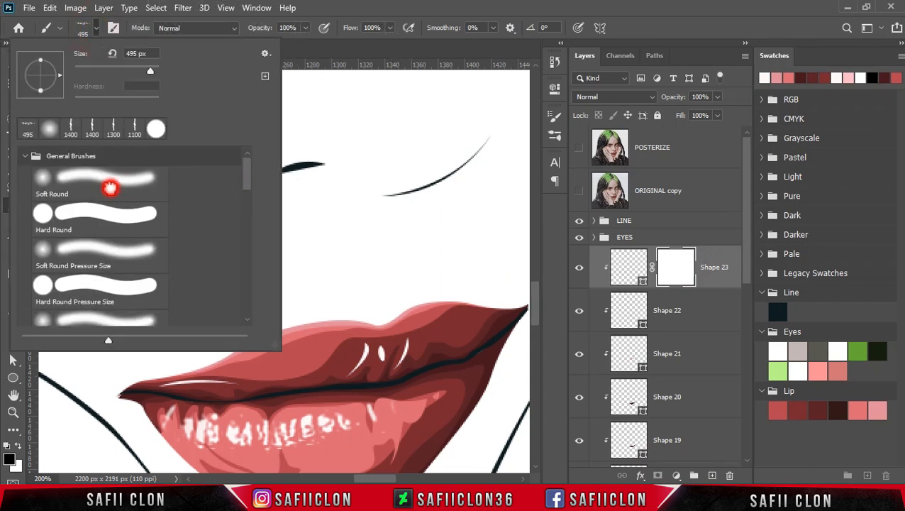
{"action": "left_click", "coordinate": [110, 187]}
{"action": "left_click_drag", "start_coordinate": [134, 69], "coordinate": [131, 69]}
{"action": "left_click", "coordinate": [96, 30]}
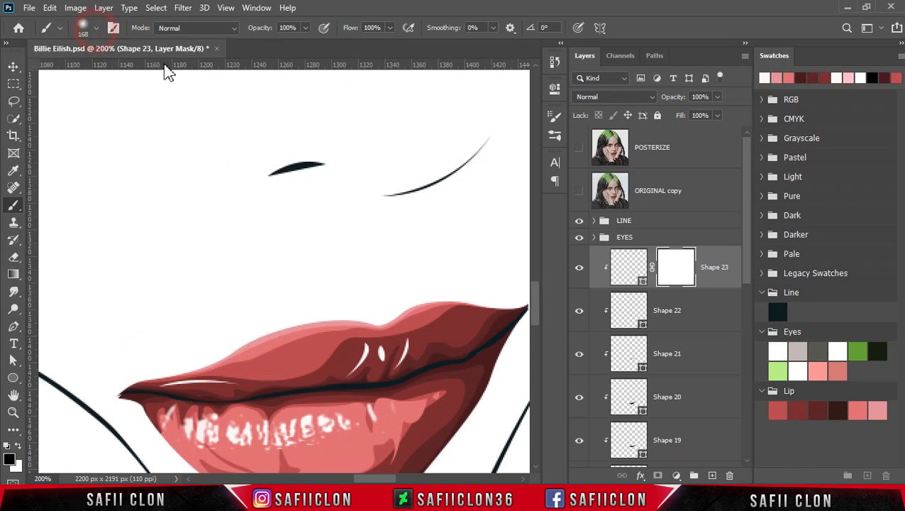
Set the brush to 25% opacity and 8 px, and fade the middle highlight sliver on the mask.
{"action": "left_click", "coordinate": [305, 28]}
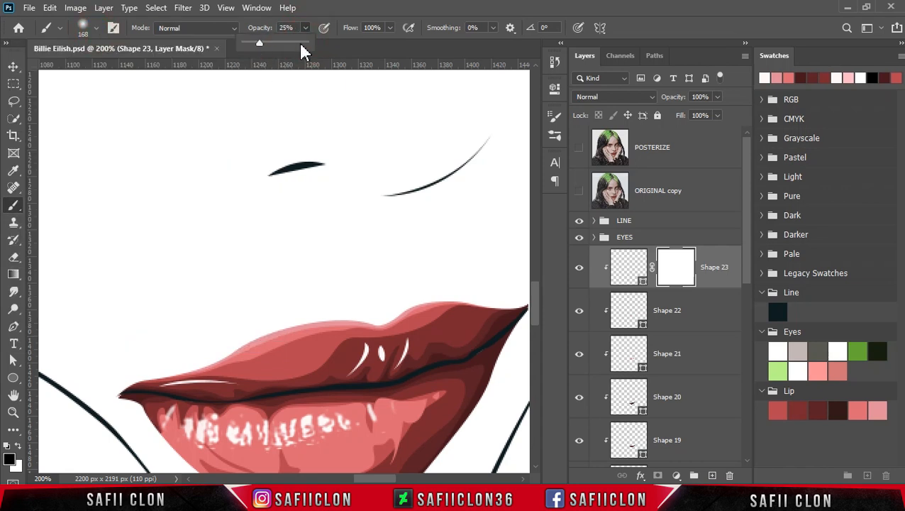
{"action": "left_click", "coordinate": [306, 28]}
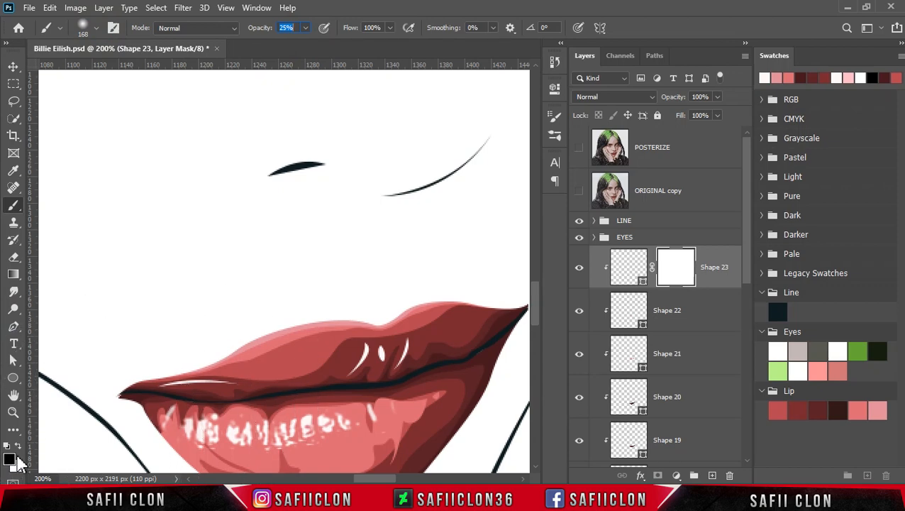
{"action": "key", "text": "bracketleft"}
{"action": "key", "text": "bracketleft"}
{"action": "key", "text": "bracketleft"}
{"action": "key", "text": "bracketleft"}
{"action": "key", "text": "bracketleft"}
{"action": "key", "text": "bracketleft"}
{"action": "key", "text": "bracketleft"}
{"action": "key", "text": "bracketleft"}
{"action": "key", "text": "bracketleft"}
{"action": "key", "text": "bracketleft"}
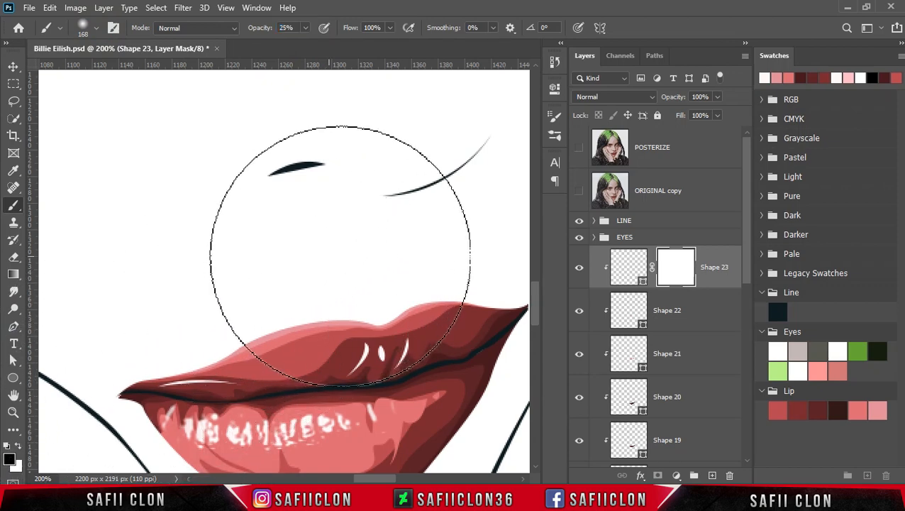
{"action": "key", "text": "bracketleft"}
{"action": "key", "text": "bracketleft"}
{"action": "left_click", "coordinate": [380, 352]}
{"action": "left_click_drag", "start_coordinate": [390, 329], "coordinate": [385, 366]}
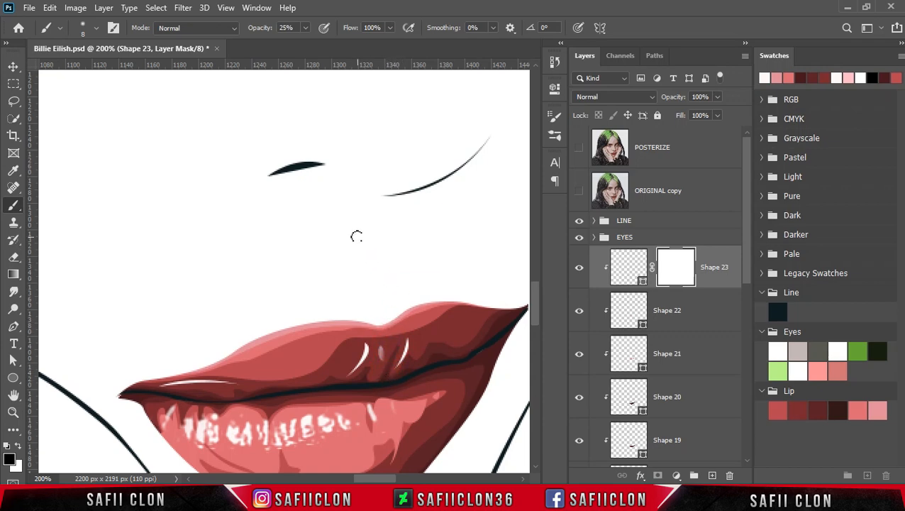
Fade the highlight slivers on both sides of the middle one on the mask with a 10 px brush.
{"action": "key", "text": "ctrl+minus"}
{"action": "key", "text": "ctrl+minus"}
{"action": "key", "text": "ctrl+minus"}
{"action": "key", "text": "ctrl+minus"}
{"action": "key", "text": "ctrl+minus"}
{"action": "key", "text": "ctrl+plus"}
{"action": "key", "text": "ctrl+plus"}
{"action": "key", "text": "ctrl+plus"}
{"action": "key", "text": "ctrl+plus"}
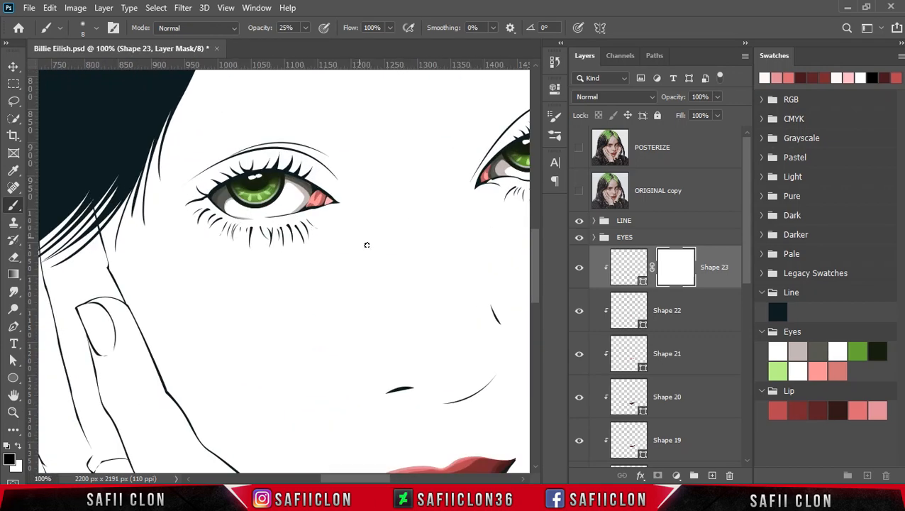
{"action": "scroll", "coordinate": [358, 236], "scroll_direction": "down", "scroll_amount": 4}
{"action": "left_click_drag", "start_coordinate": [440, 339], "coordinate": [430, 353]}
{"action": "left_click", "coordinate": [451, 351]}
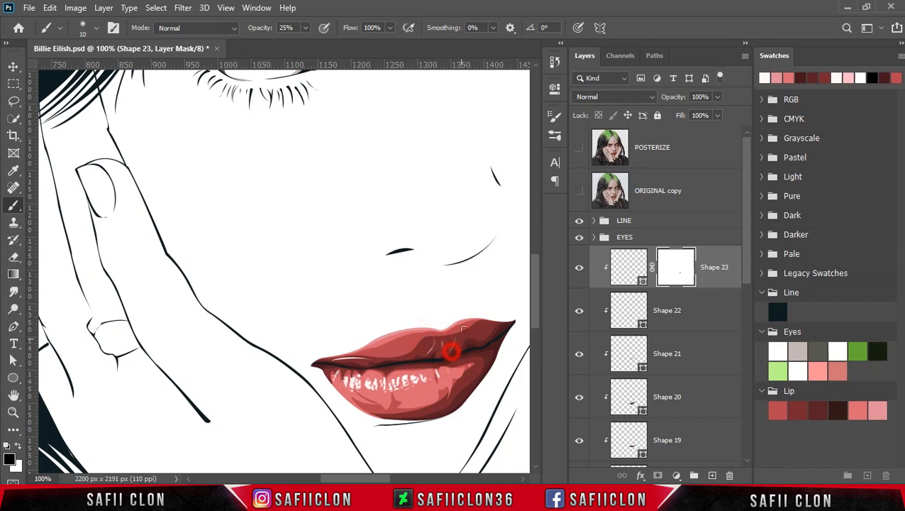
Compare the lips with and without the white highlight layer, both close up and within the face.
{"action": "left_click", "coordinate": [581, 268]}
{"action": "left_click", "coordinate": [580, 268]}
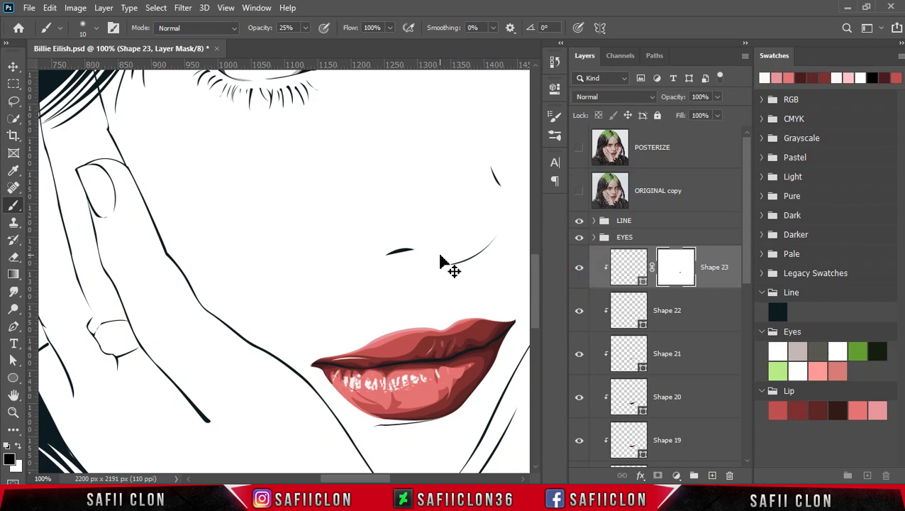
{"action": "key", "text": "ctrl+minus"}
{"action": "key", "text": "ctrl+minus"}
{"action": "key", "text": "ctrl+minus"}
{"action": "key", "text": "ctrl+plus"}
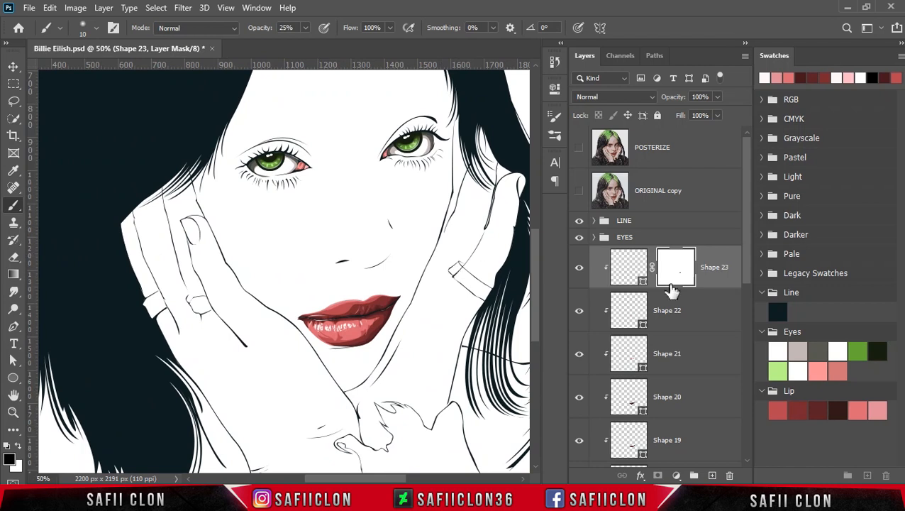
Group all the lip layers, from the white highlight layer down to DOWN, under the name LIP.
{"action": "left_click", "coordinate": [726, 264]}
{"action": "left_click_drag", "start_coordinate": [746, 261], "coordinate": [742, 447]}
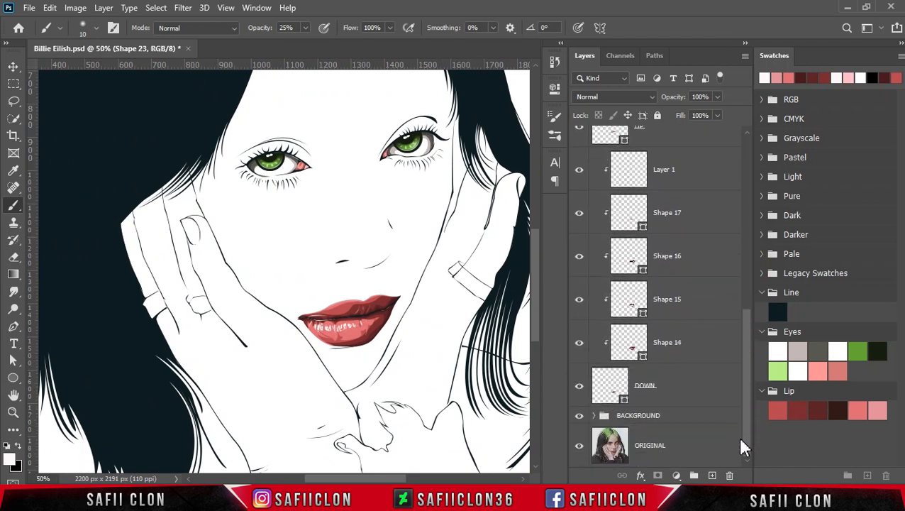
{"action": "left_click", "coordinate": [702, 389], "text": "shift"}
{"action": "right_click", "coordinate": [683, 392]}
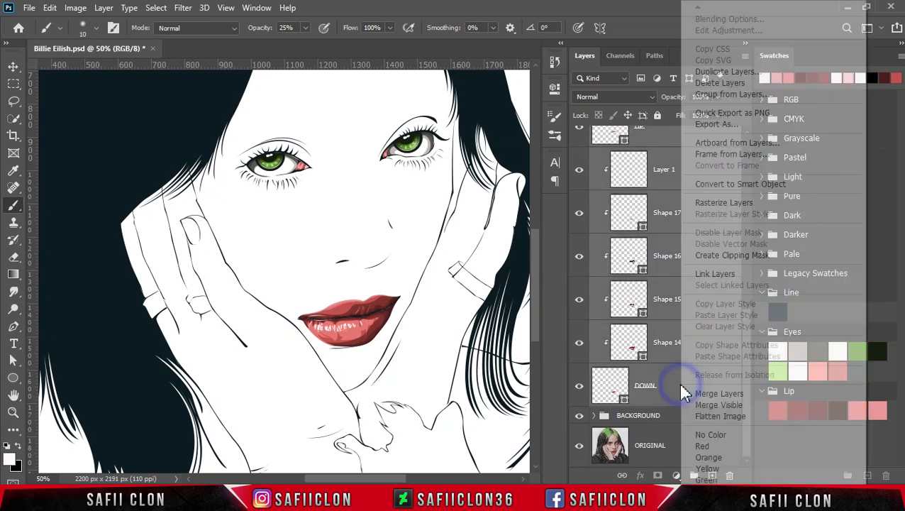
{"action": "left_click", "coordinate": [720, 94]}
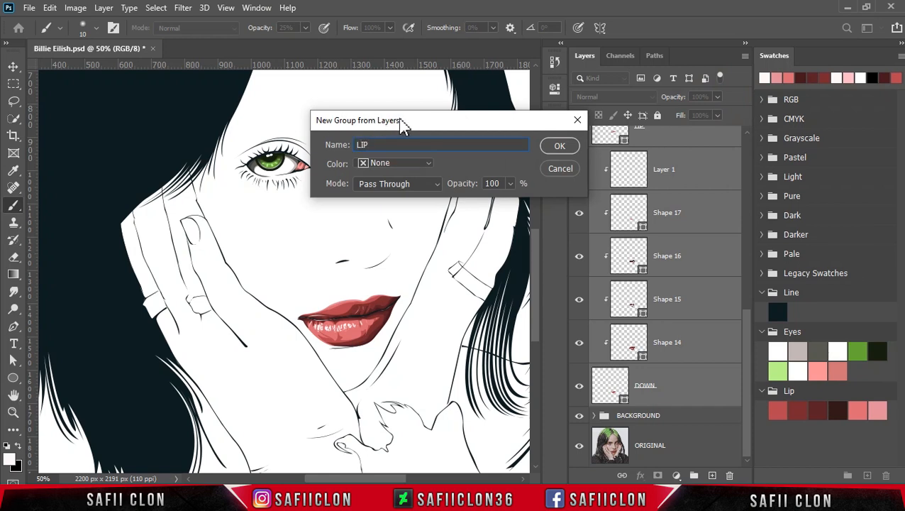
{"action": "left_click", "coordinate": [557, 147]}
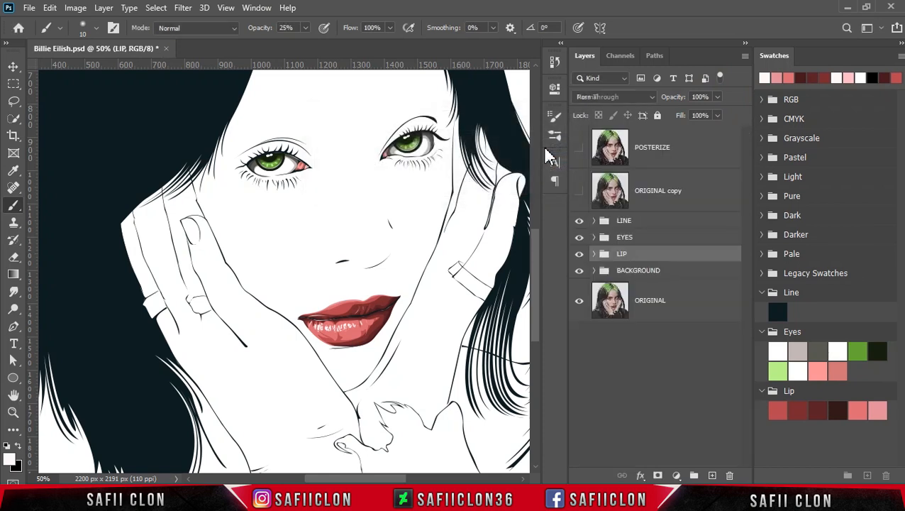
Check the LIP group by toggling its visibility, leave it shown, save the document and view the whole portrait.
{"action": "left_click", "coordinate": [579, 255]}
{"action": "left_click", "coordinate": [578, 255]}
{"action": "left_click", "coordinate": [579, 255]}
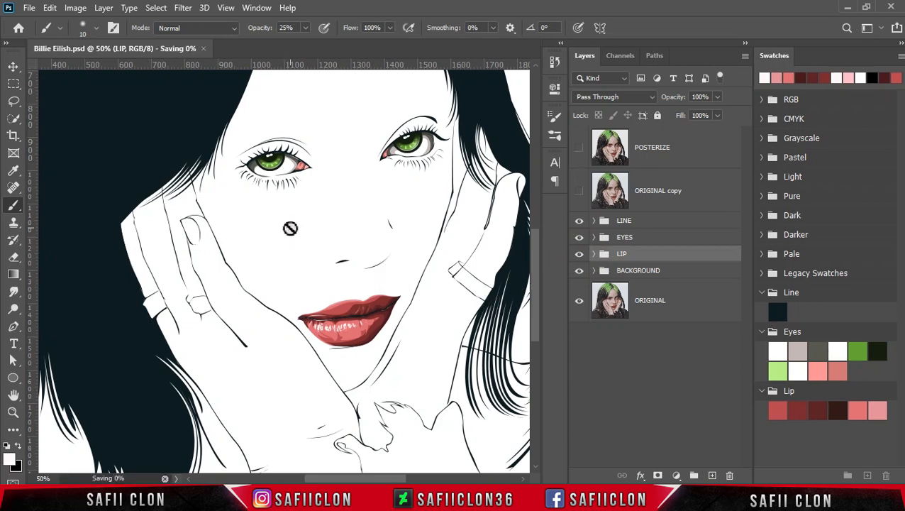
{"action": "key", "text": "ctrl+0"}
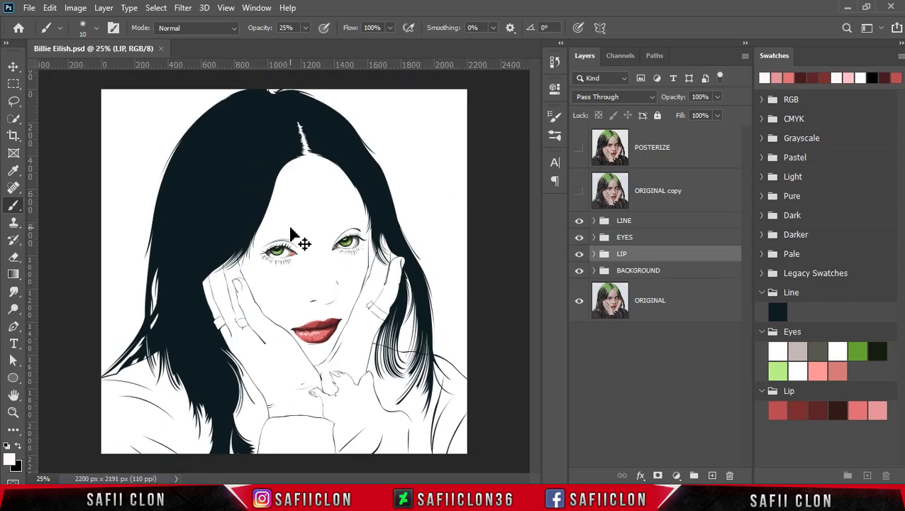